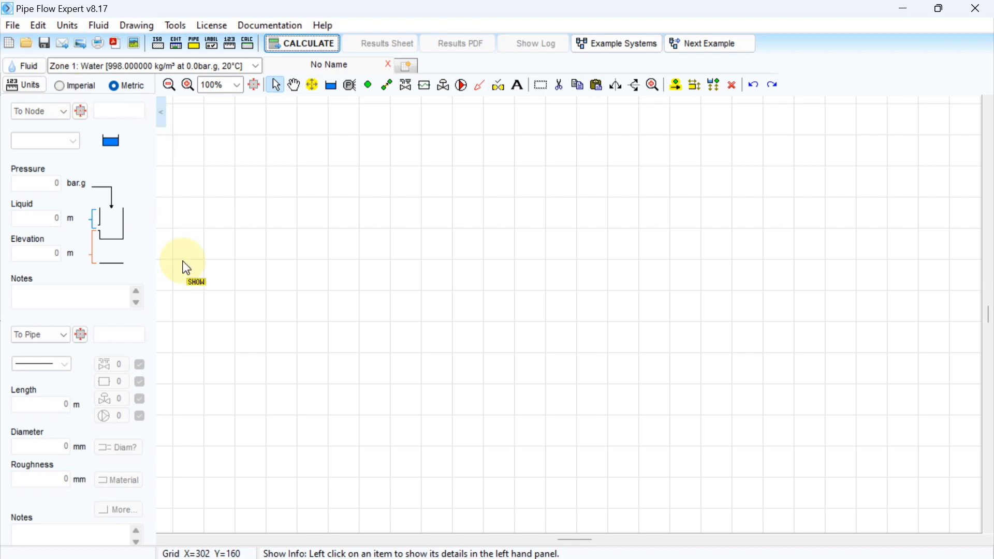
Step: Switch the drawing's units from metric to Imperial and accept the conversion of existing values
left_click(60, 86)
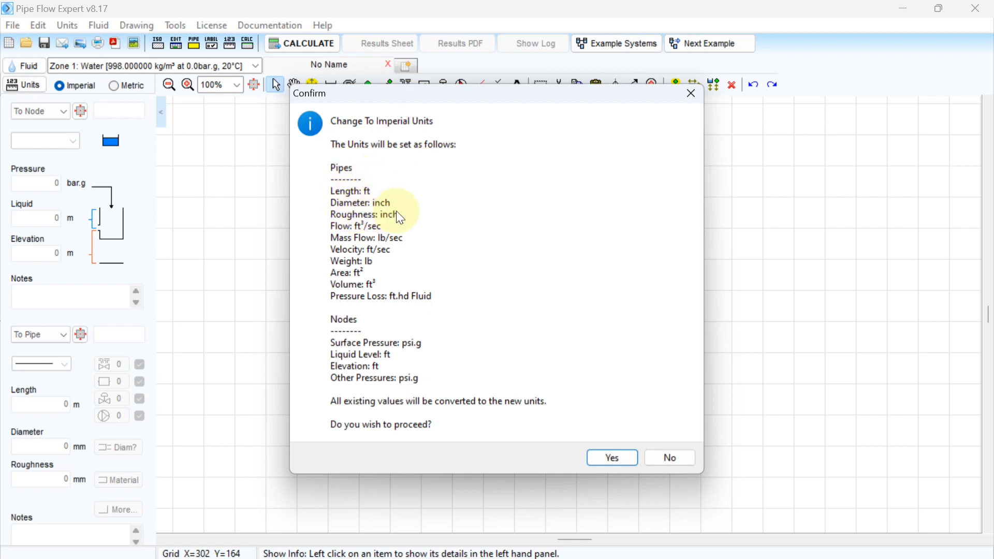
left_click(611, 461)
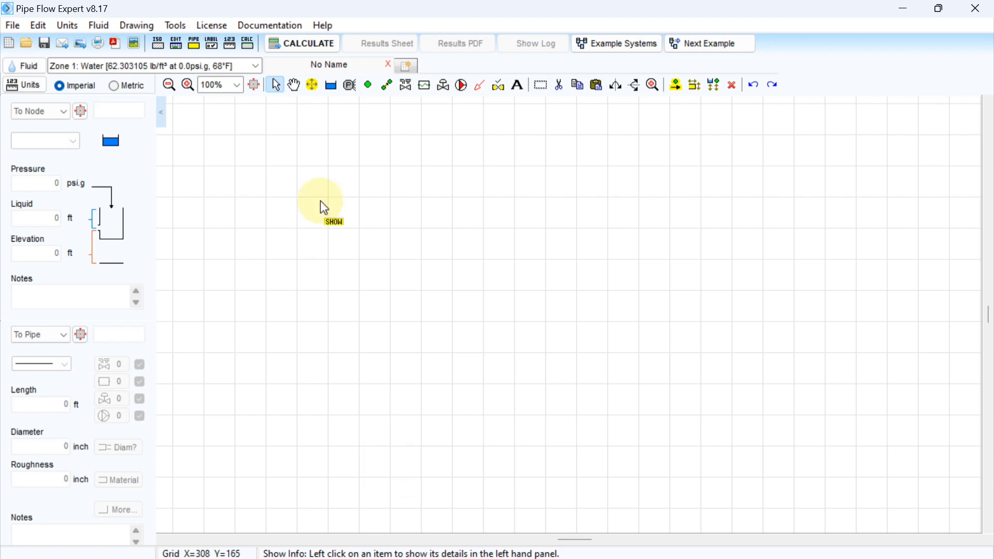
Step: Place a tank in the lower part of the drawing and give it the open, slope-sided basin icon
left_click(333, 86)
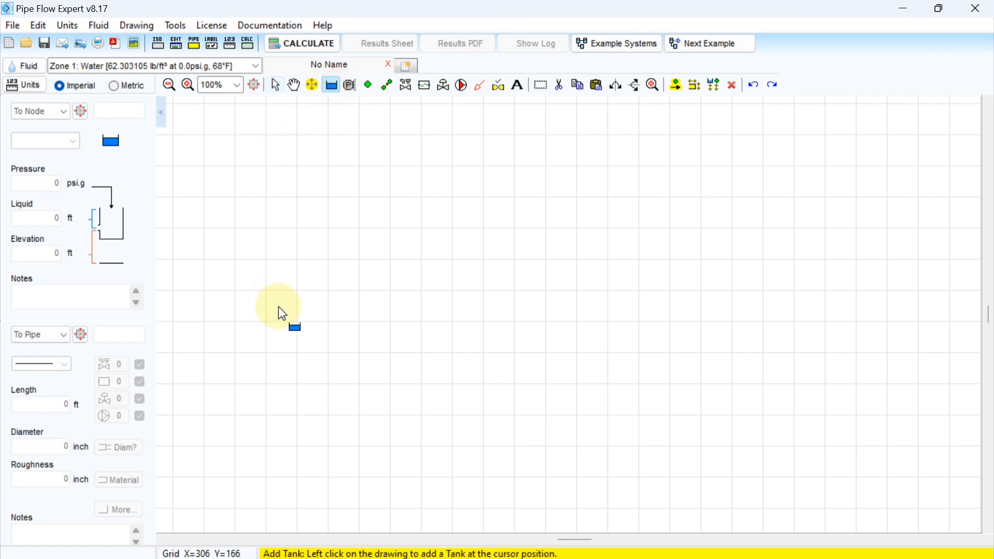
left_click(361, 477)
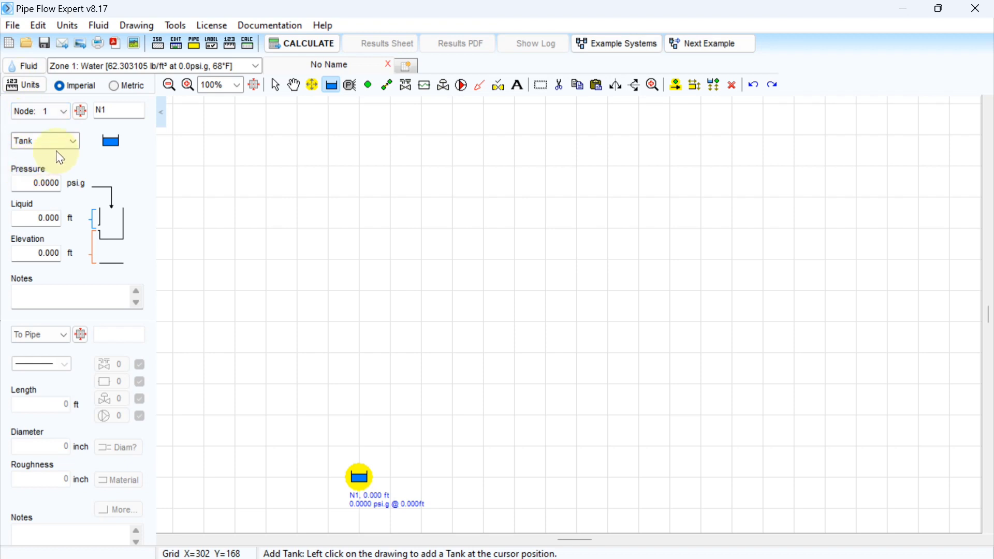
left_click(109, 147)
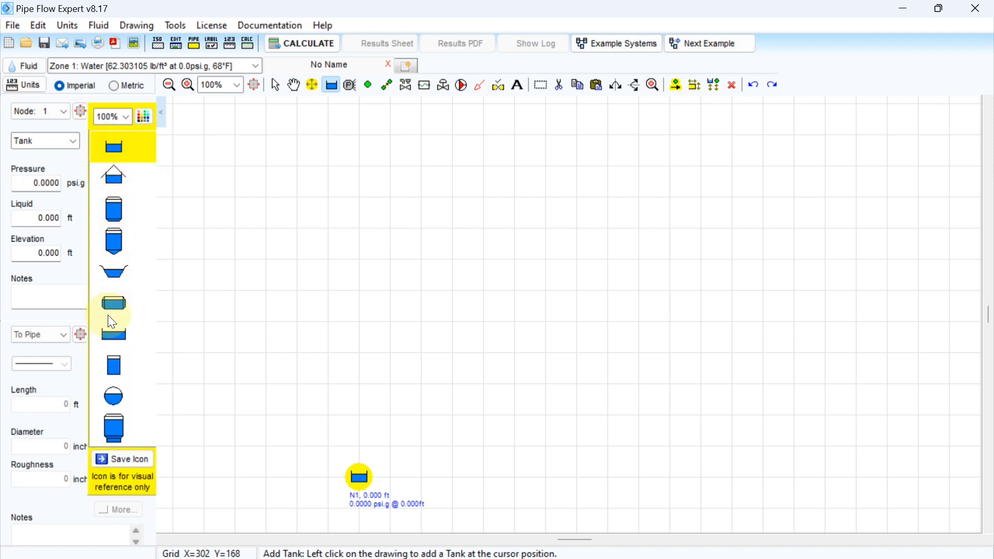
left_click(116, 367)
left_click(118, 336)
left_click(117, 305)
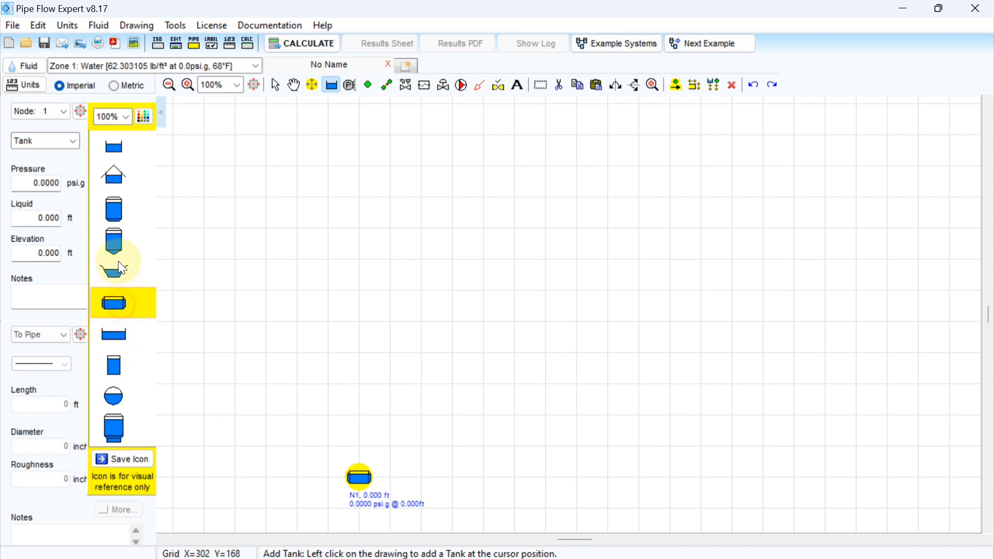
left_click(119, 261)
left_click(120, 233)
left_click(120, 209)
left_click(120, 171)
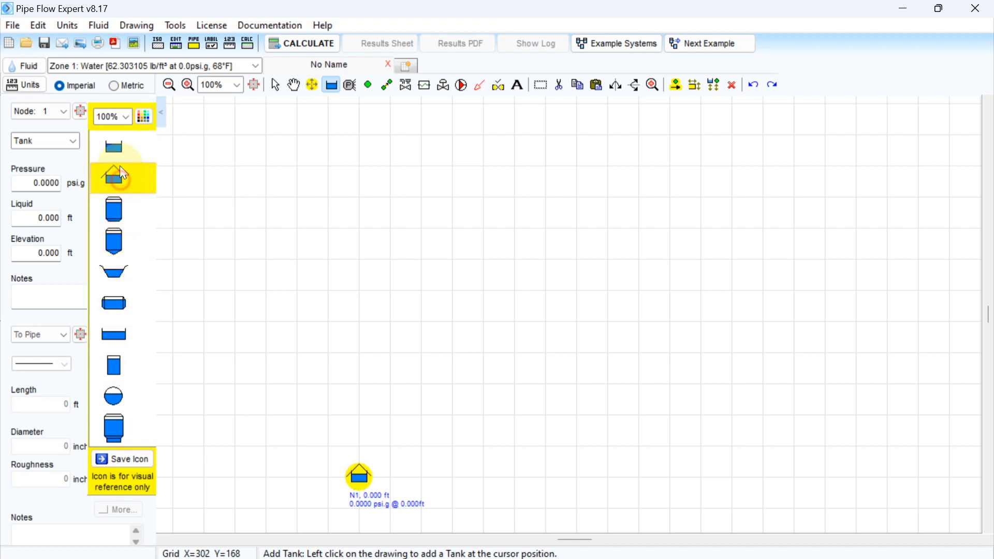
left_click(120, 149)
left_click(118, 274)
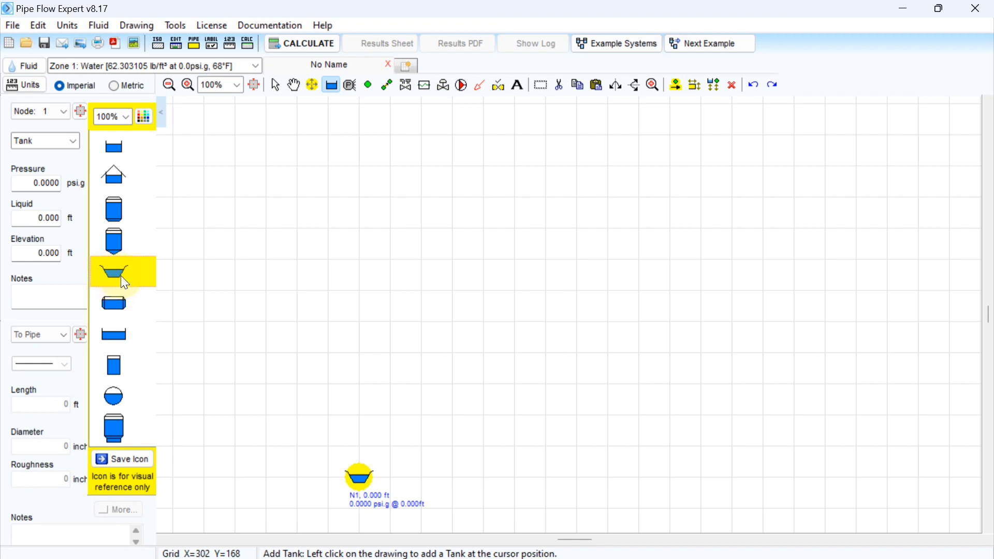
Step: Recolour the basin tank's icon red, save the icon, and set the tank's liquid level to 20 ft
left_click(145, 116)
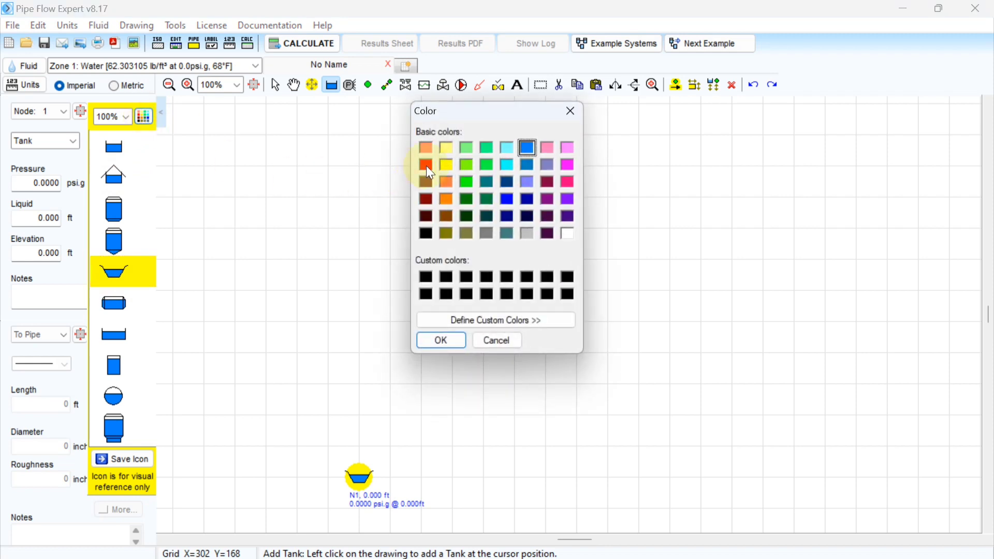
left_click(426, 166)
left_click(437, 341)
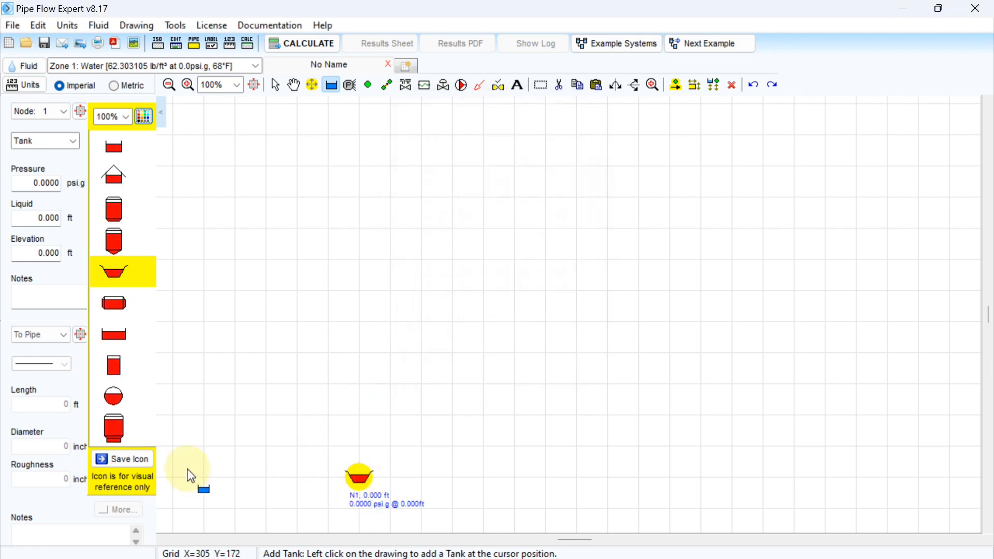
left_click(135, 461)
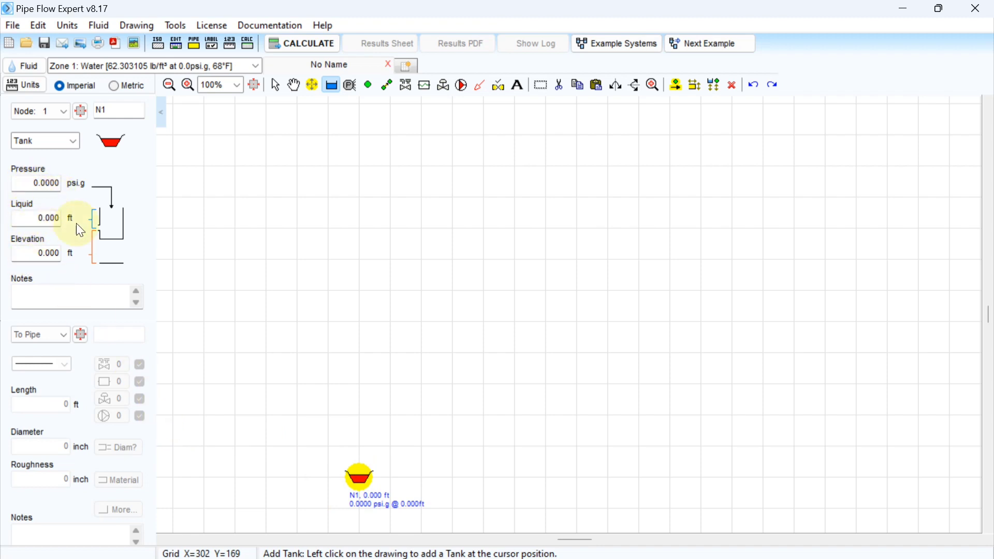
left_click(40, 217)
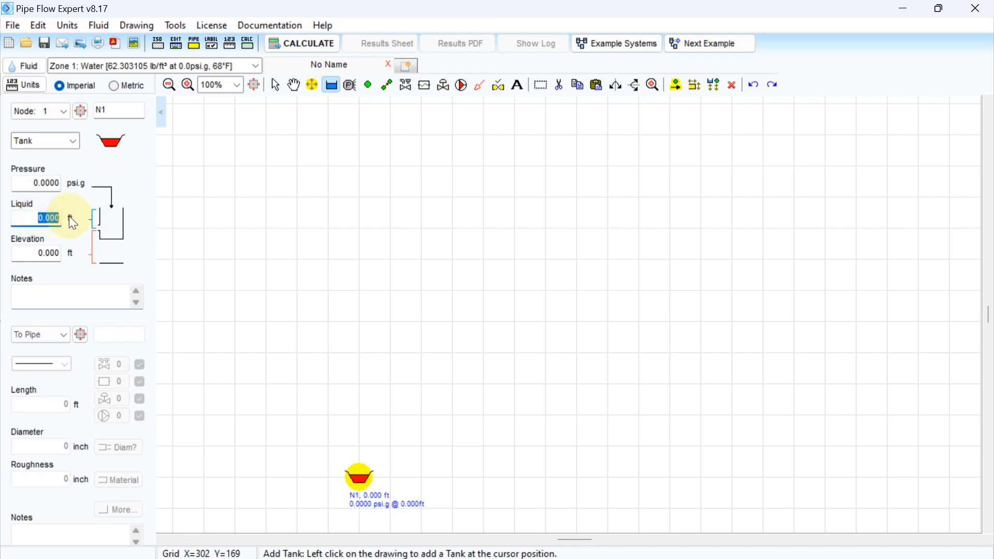
type("20")
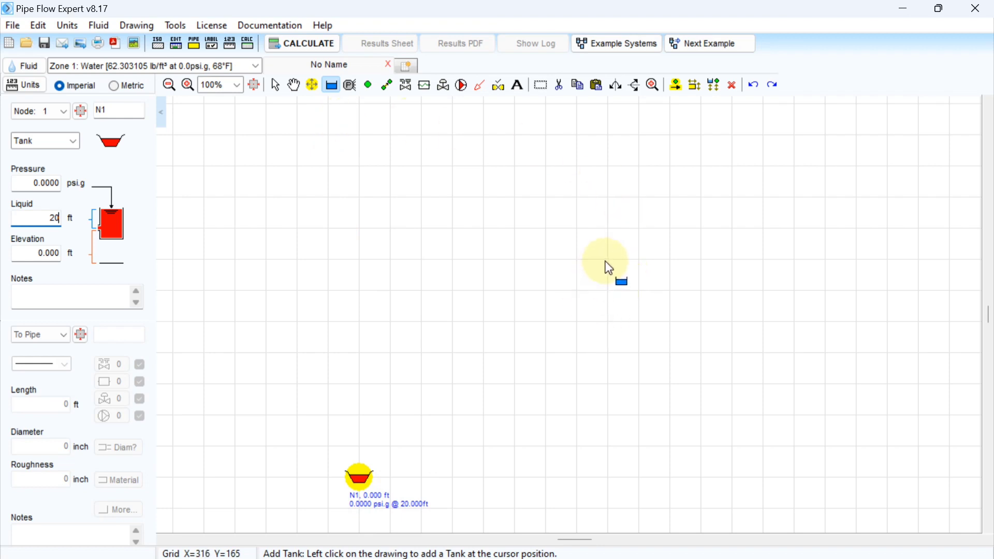
Step: Add a second tank above and to the right of the red one, with a 10 ft liquid level and 50 ft elevation
left_click(609, 293)
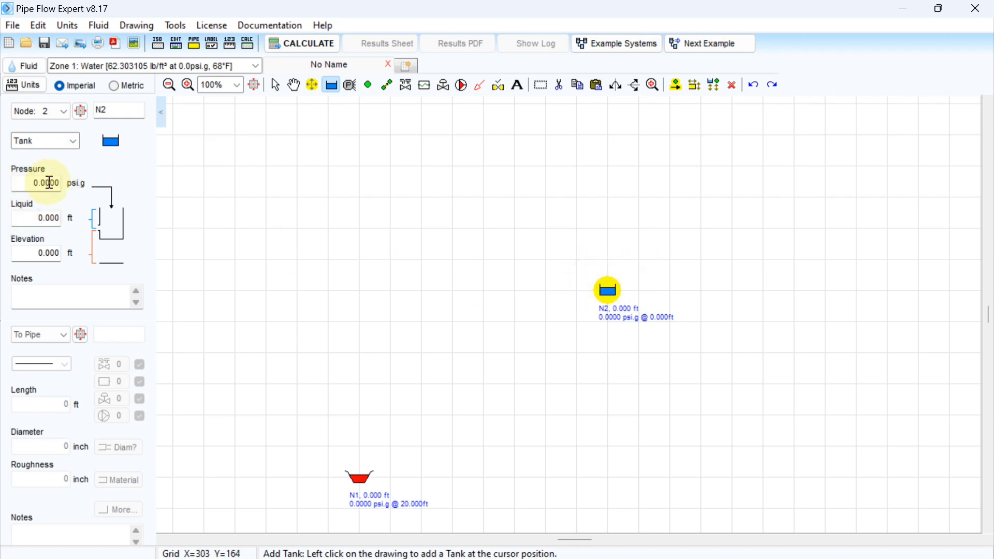
left_click_drag(33, 220, 67, 224)
type("10")
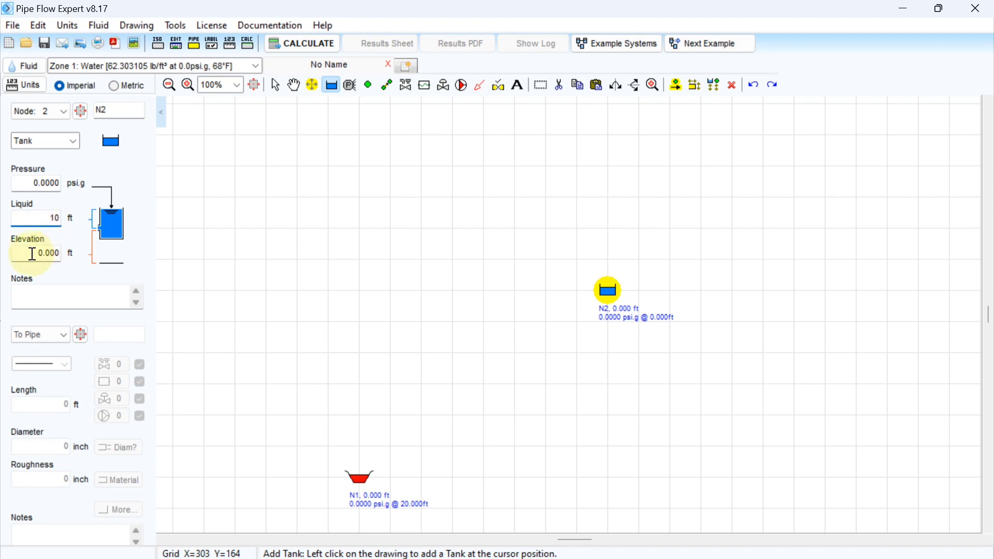
left_click_drag(32, 252, 73, 252)
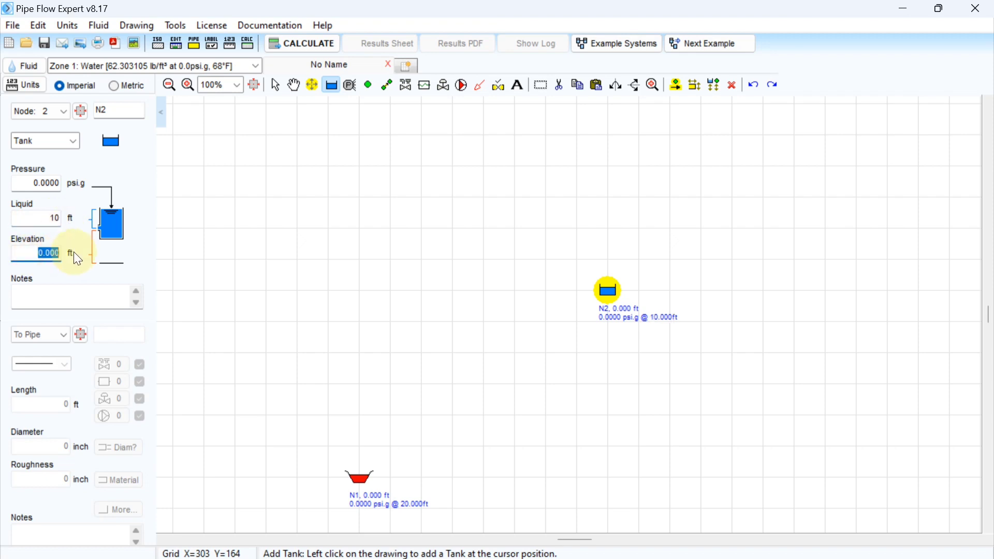
type("50")
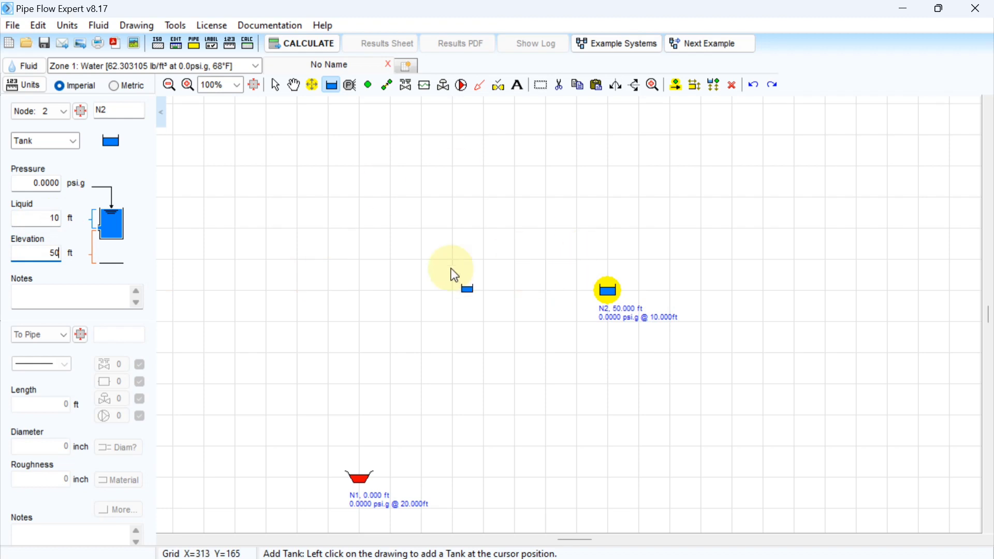
Step: Add a third tank directly above the second, with a 10 ft liquid level and 70 ft elevation
left_click(609, 167)
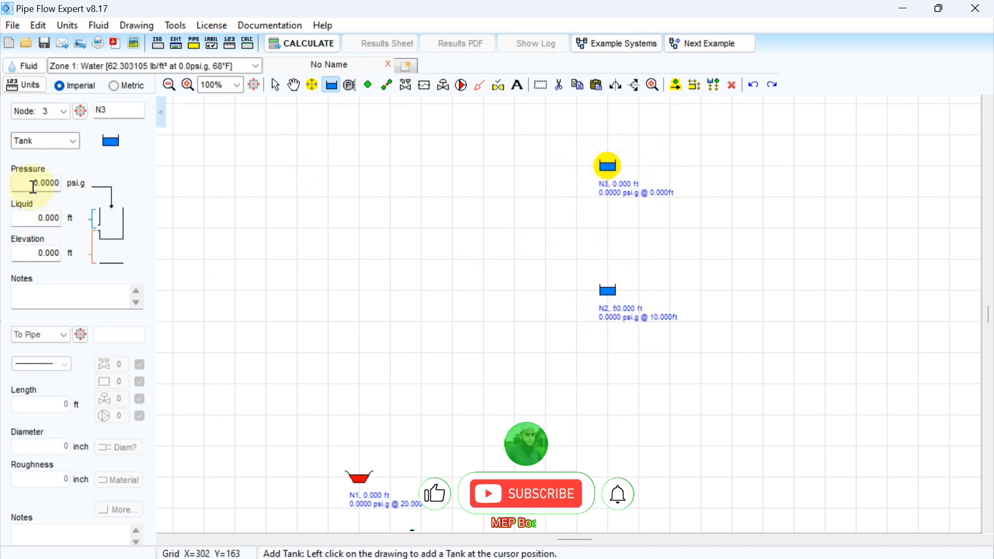
double_click(57, 220)
type("10")
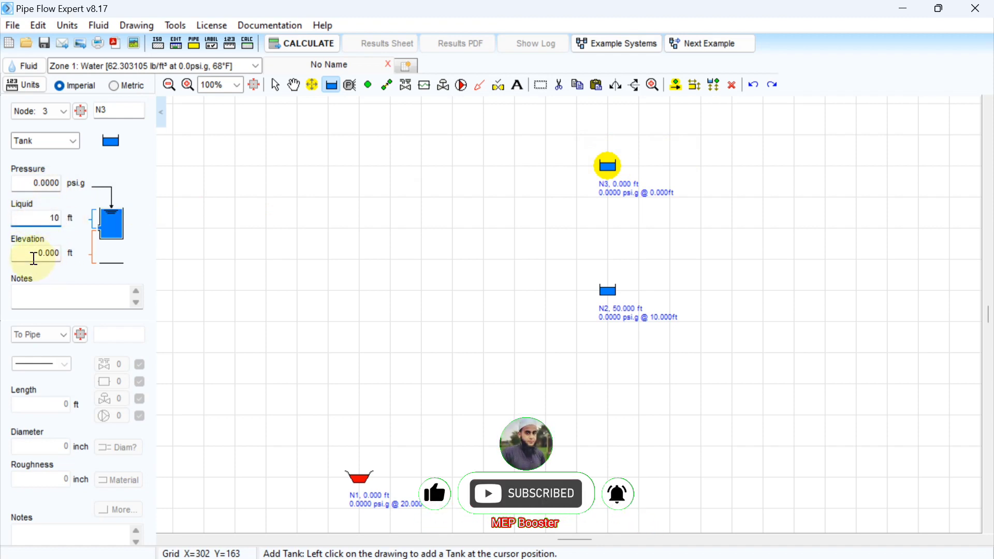
double_click(60, 257)
type("70")
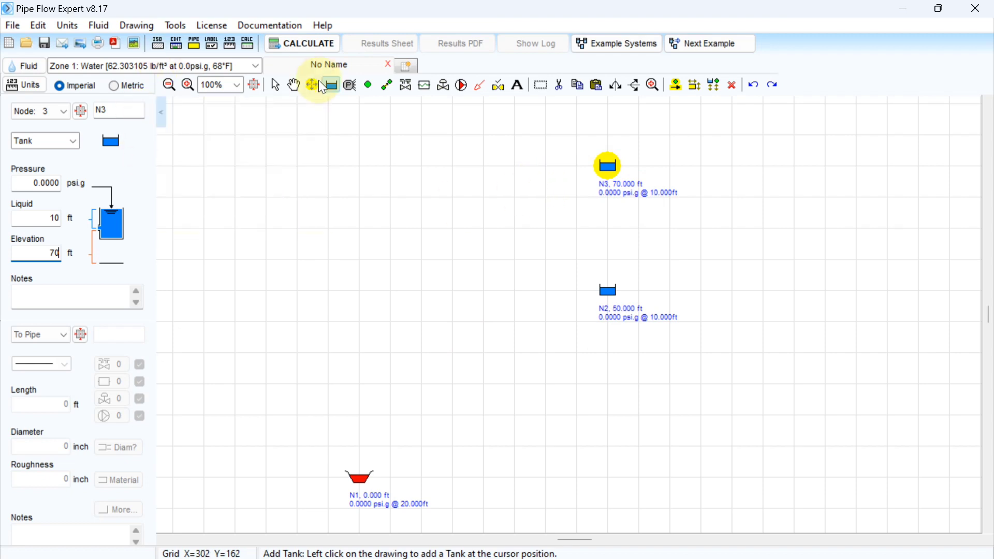
left_click(276, 86)
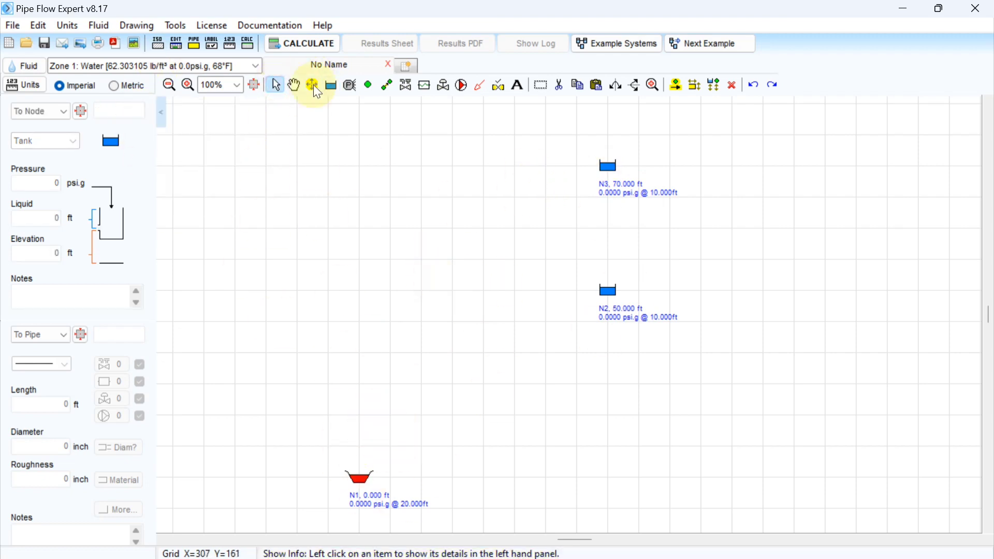
Step: Draw a horizontal pipe from the red tank to a join point on its right, keeping the default pipe values, and set its length to 15 ft
left_click(386, 86)
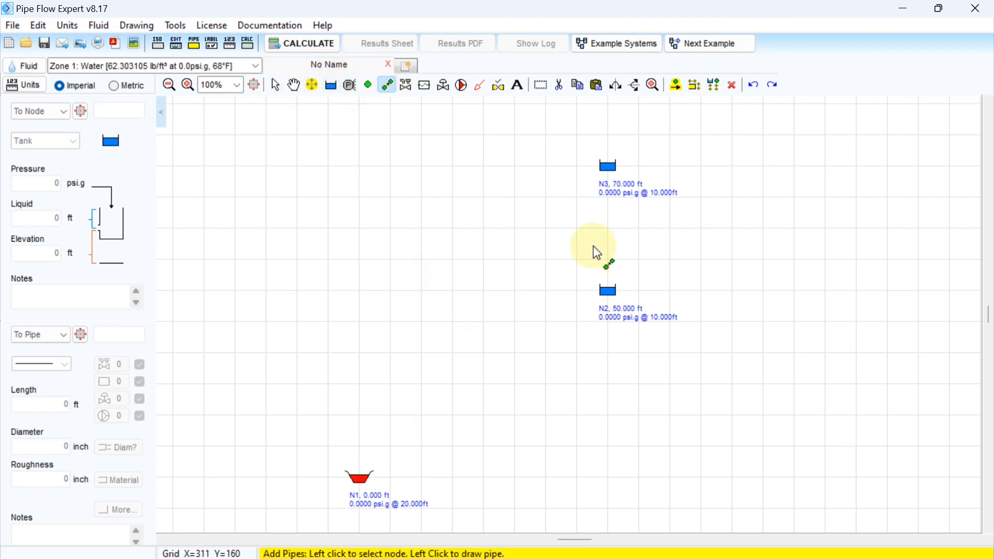
left_click(361, 483)
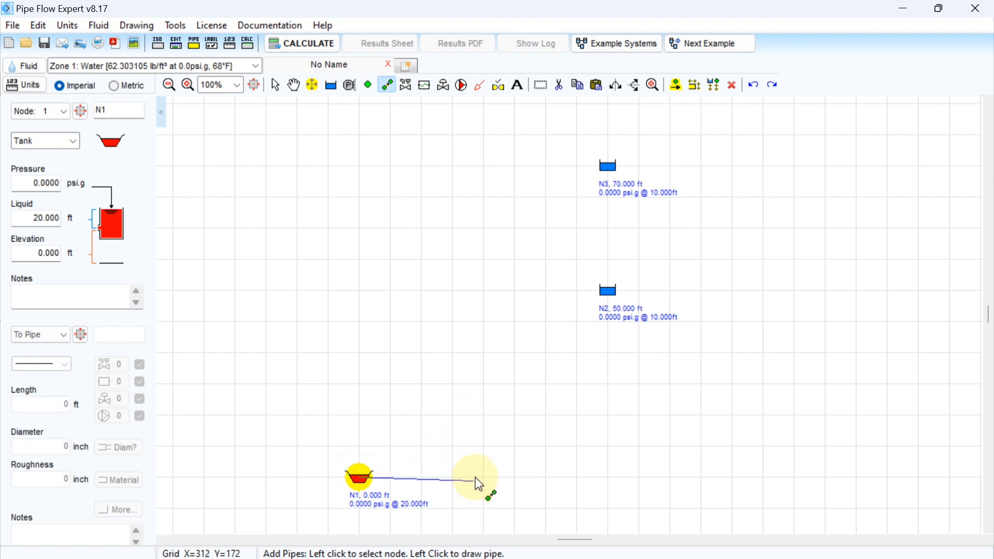
left_click(483, 483)
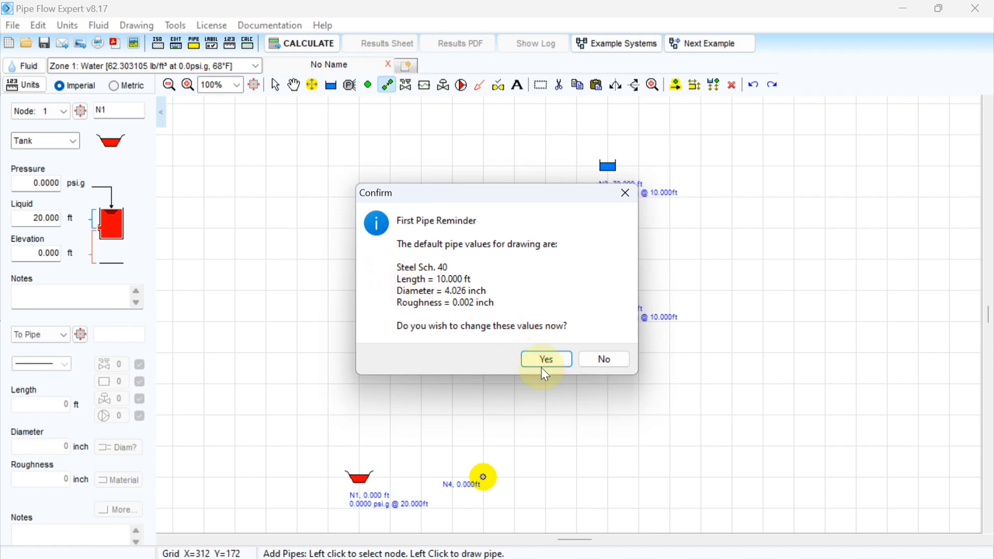
left_click(608, 361)
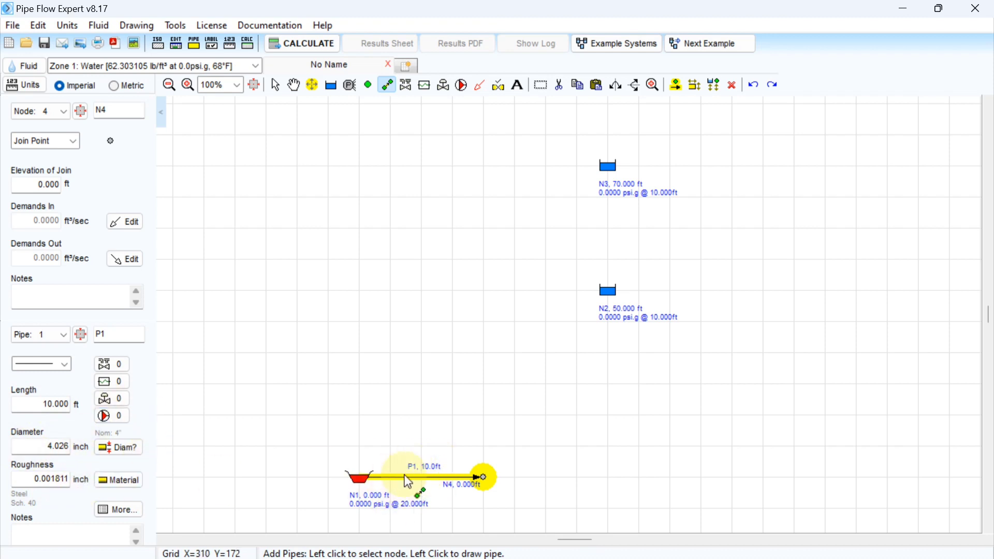
left_click_drag(34, 408, 76, 407)
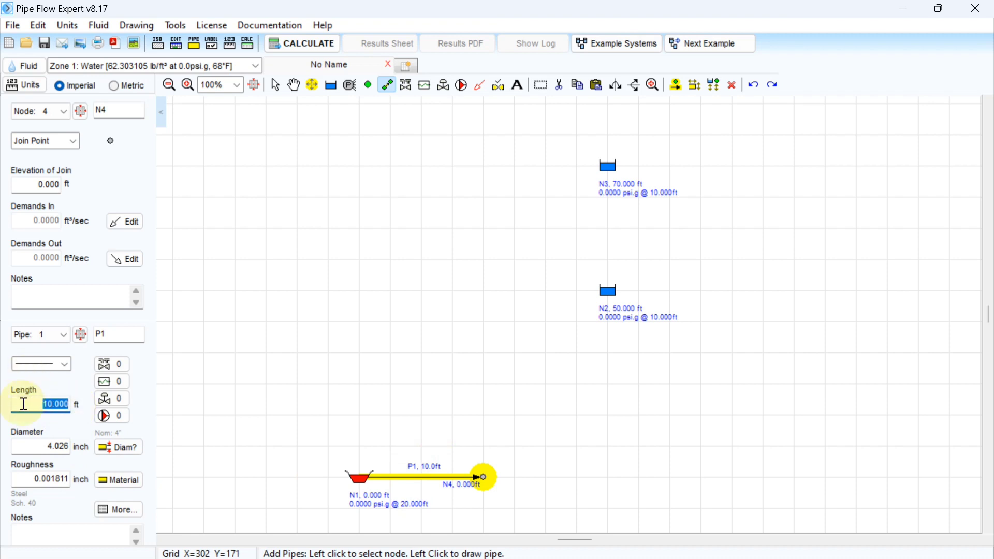
type("15")
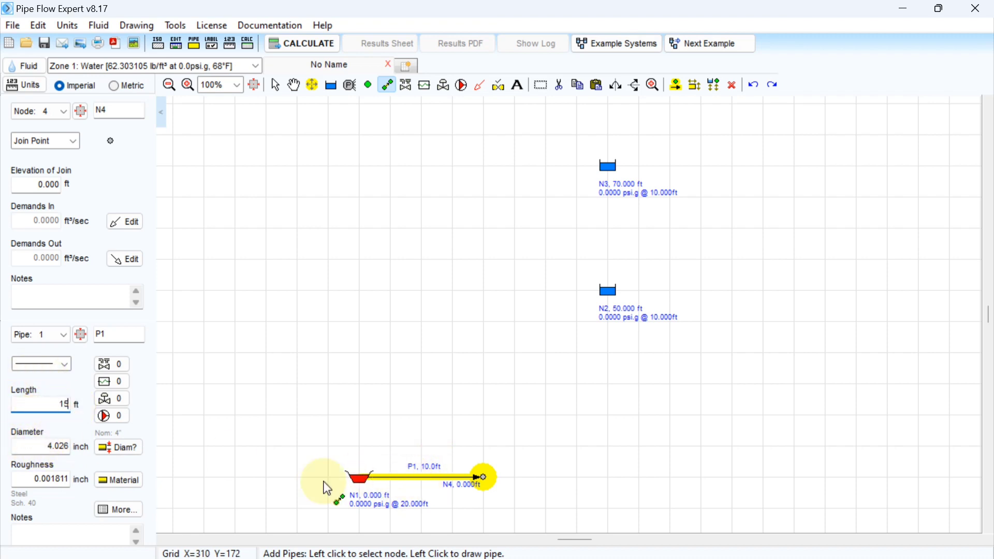
Step: Change pipe P1 to the 3" nominal size in Steel (ANSI) Sch. 40 and save the pipe data
left_click(128, 449)
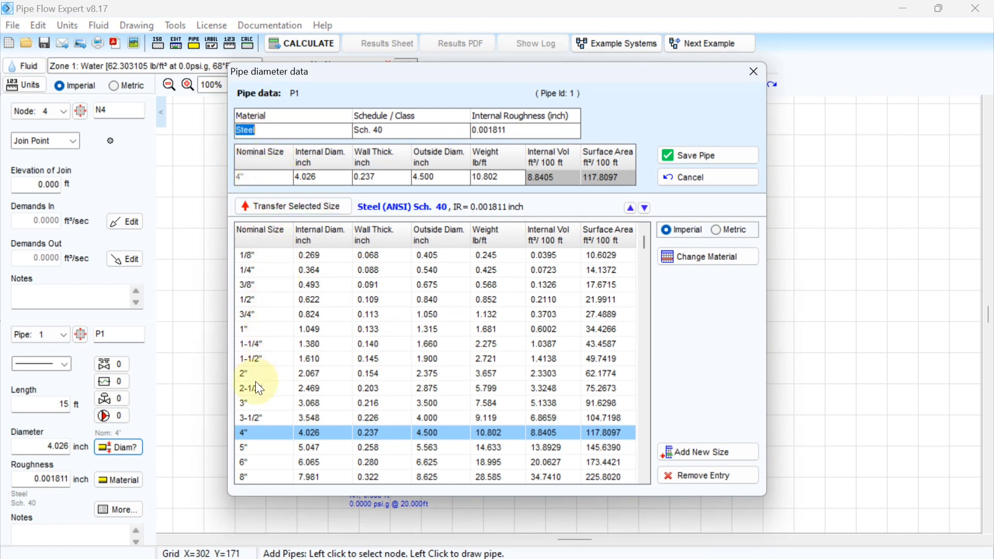
left_click(251, 408)
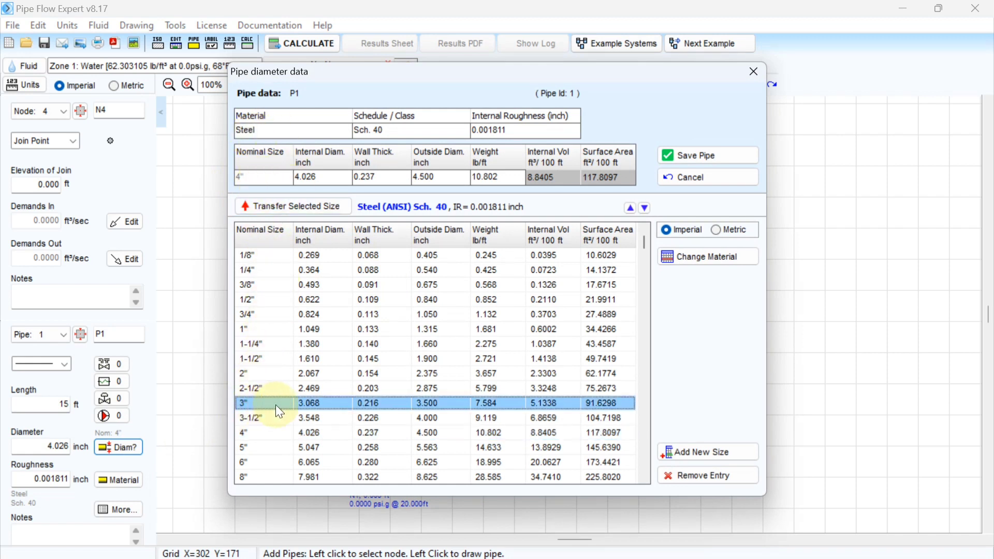
left_click(296, 207)
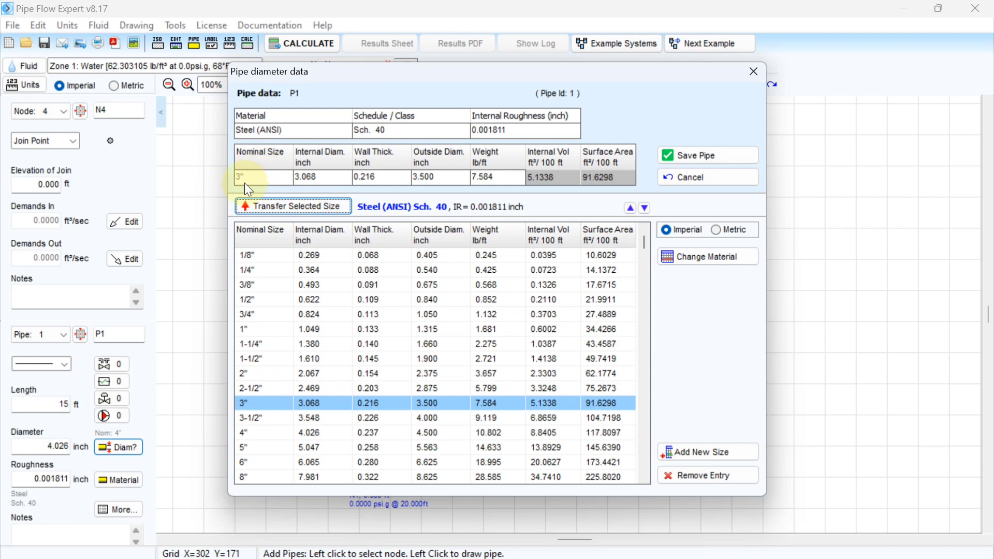
left_click(710, 154)
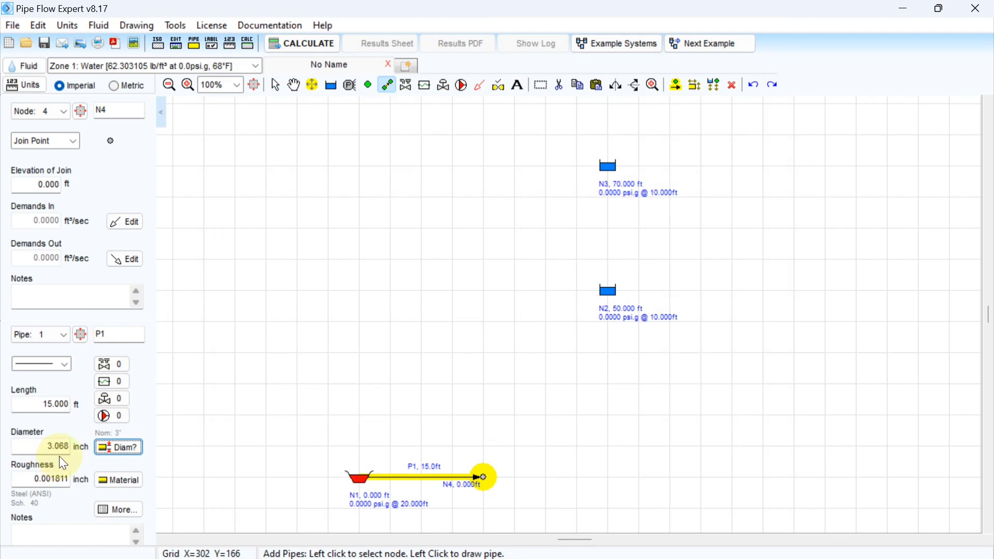
Step: Change pipe P1's material to Aluminium Sch. 40 with the 3" nominal size and save the pipe data
left_click(123, 482)
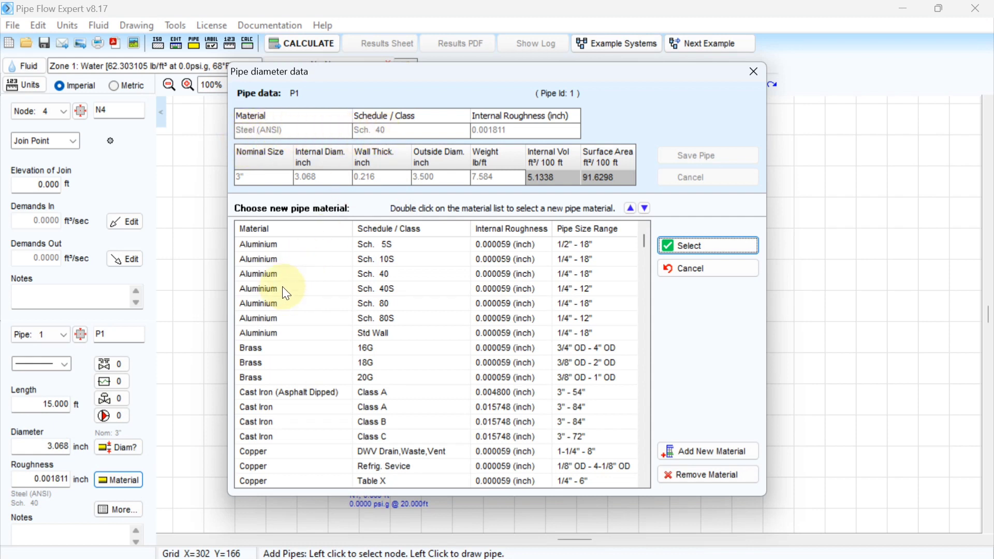
left_click(270, 277)
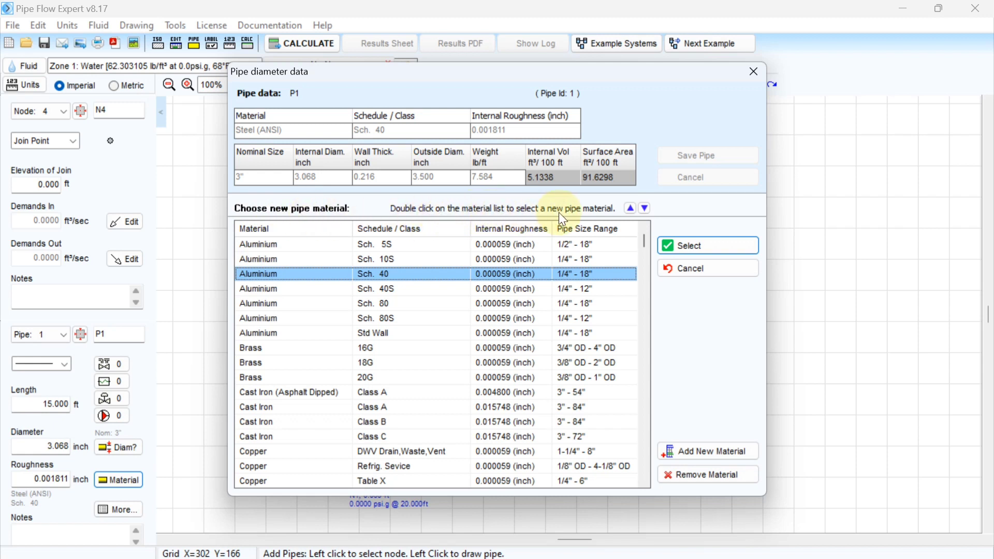
double_click(293, 274)
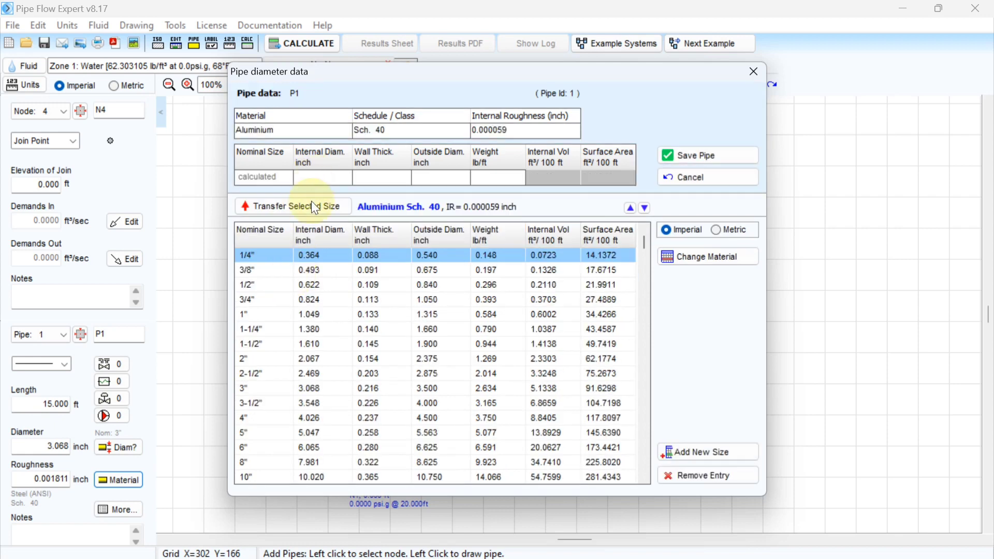
left_click(254, 389)
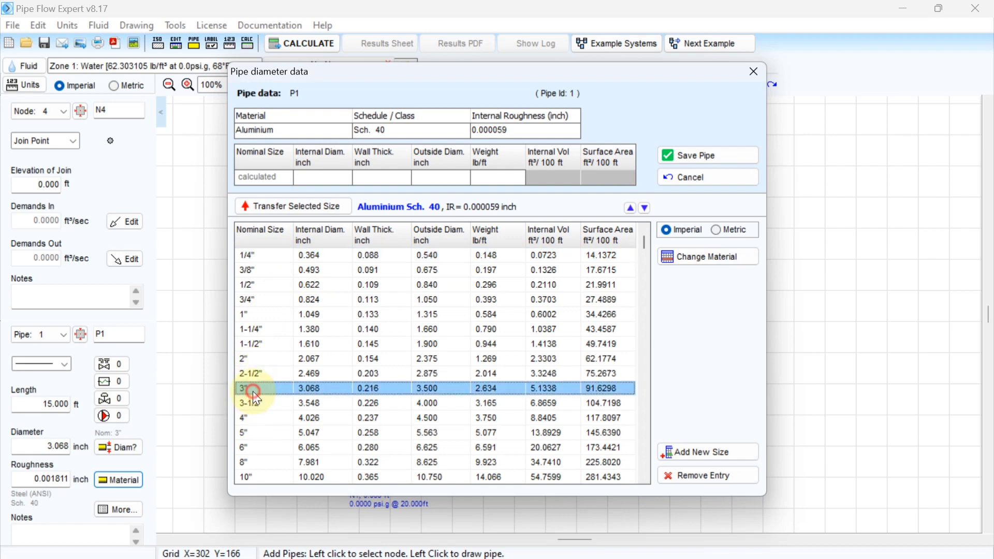
left_click(670, 159)
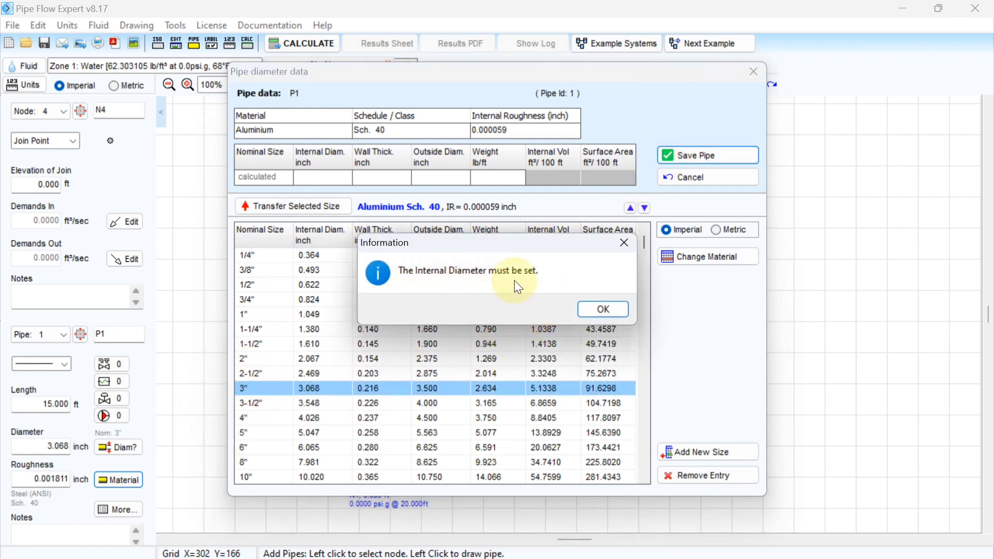
left_click(604, 307)
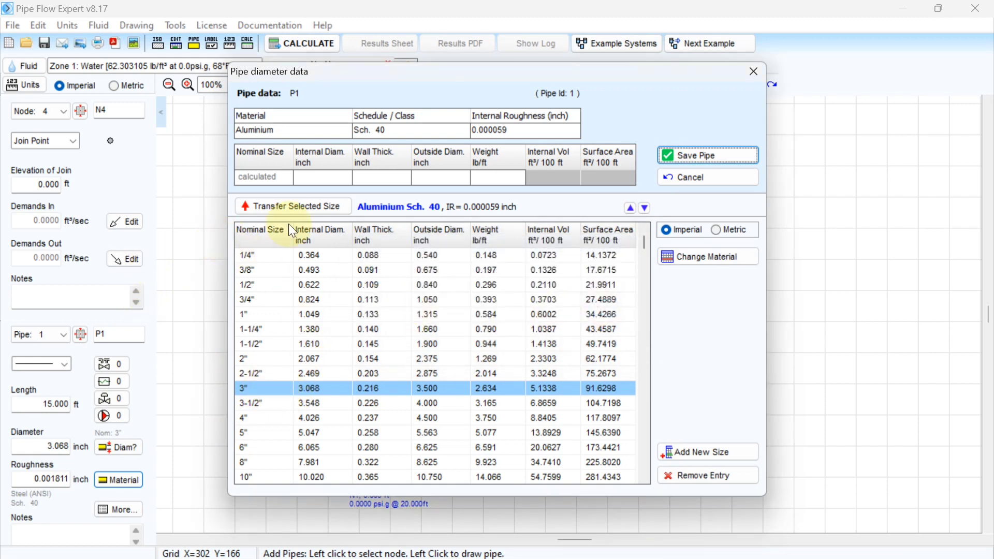
left_click(286, 207)
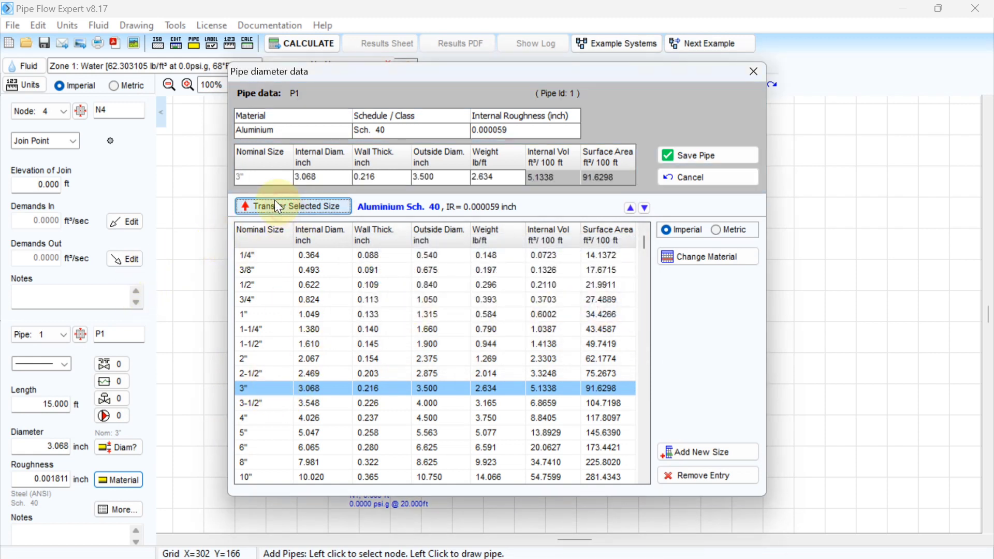
left_click(719, 150)
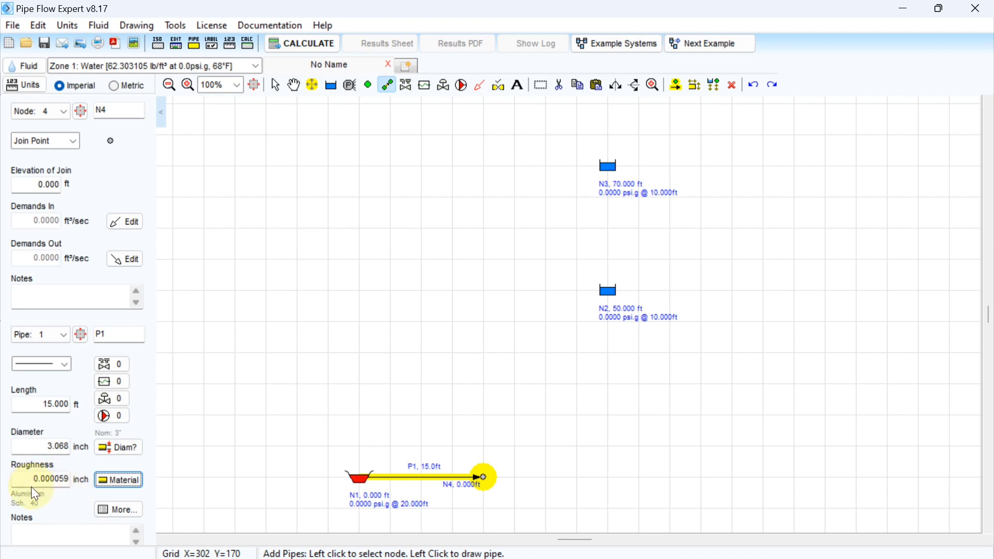
Step: Change pipe P1's material back to Steel (ANSI) Sch. 40 with the 3" nominal size and save the pipe data
left_click(120, 481)
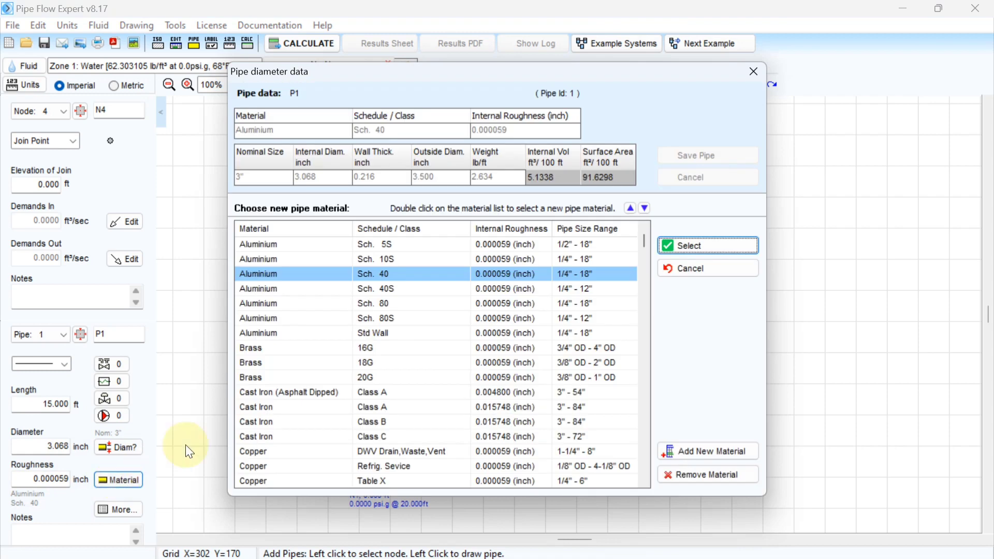
scroll(262, 316, "down", 7)
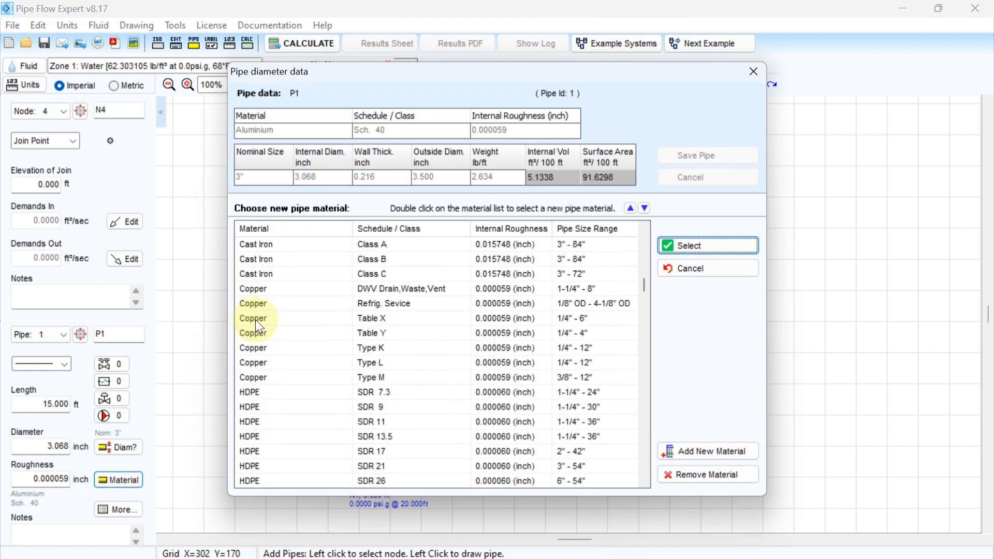
scroll(256, 319, "down", 6)
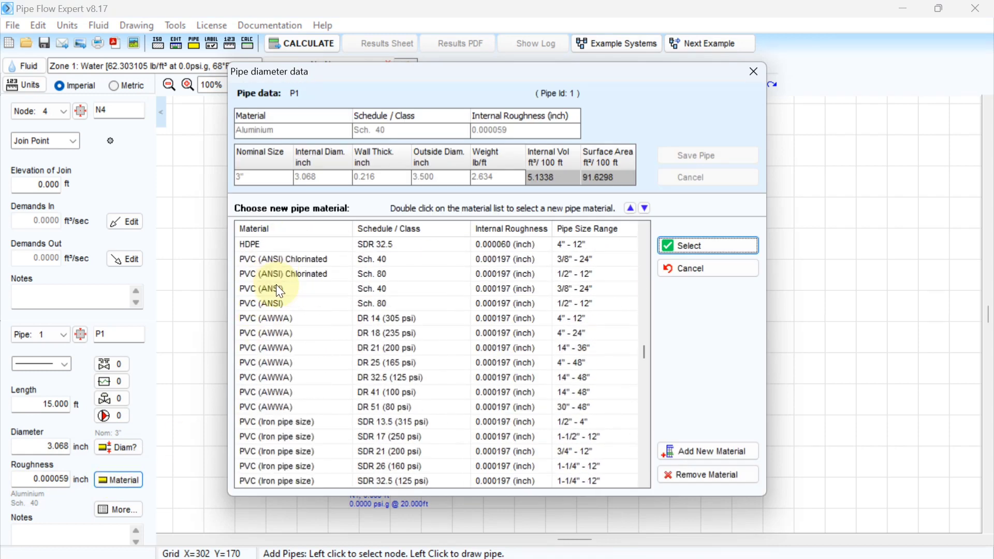
scroll(280, 293, "down", 5)
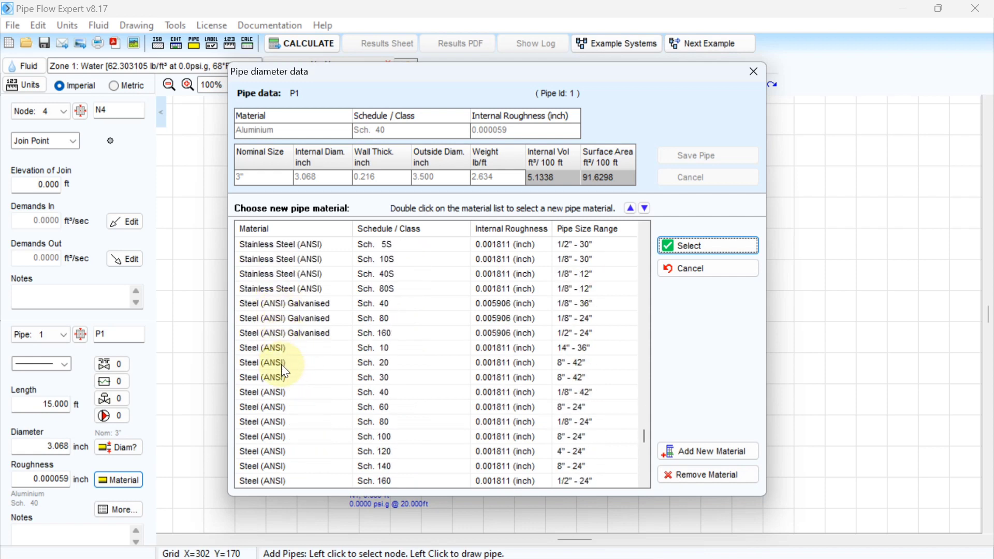
left_click(275, 393)
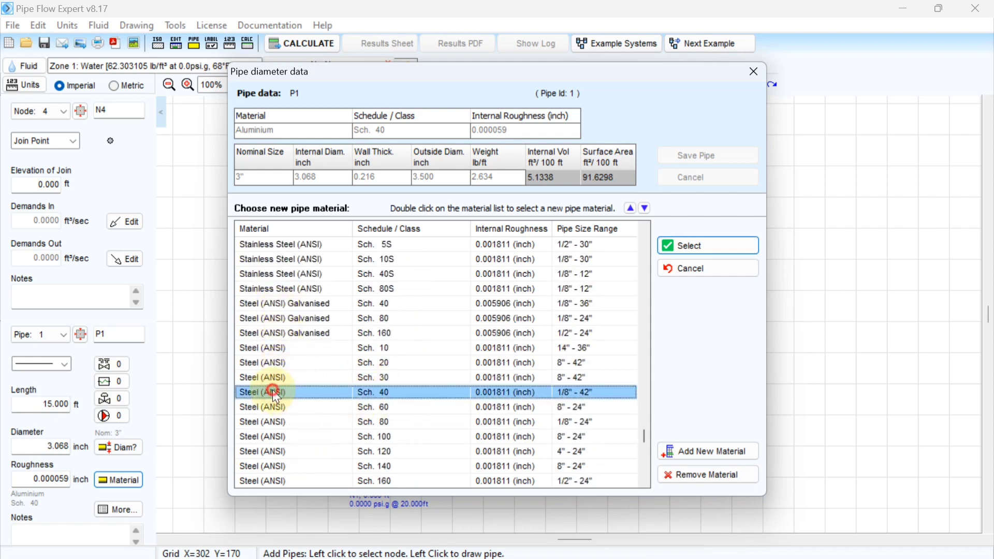
double_click(274, 392)
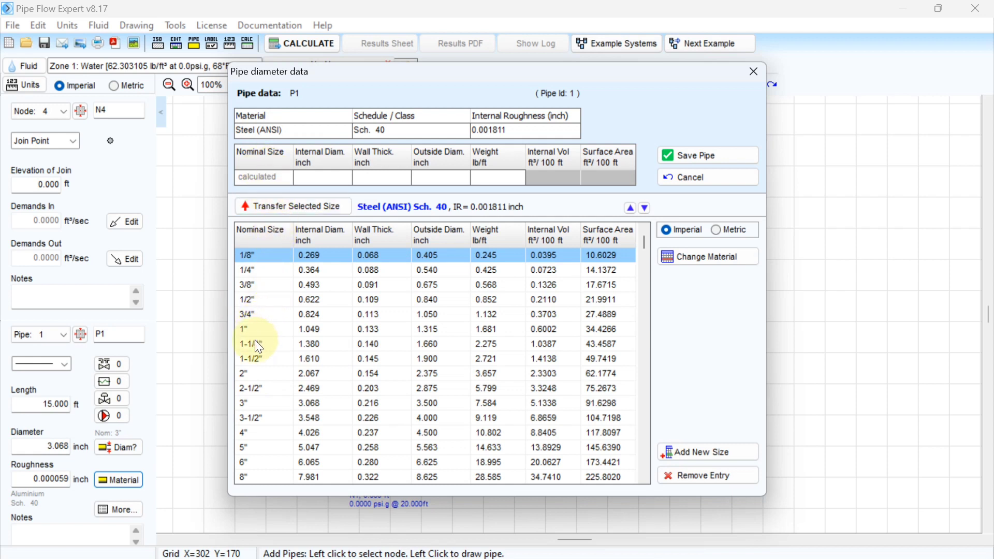
left_click(261, 404)
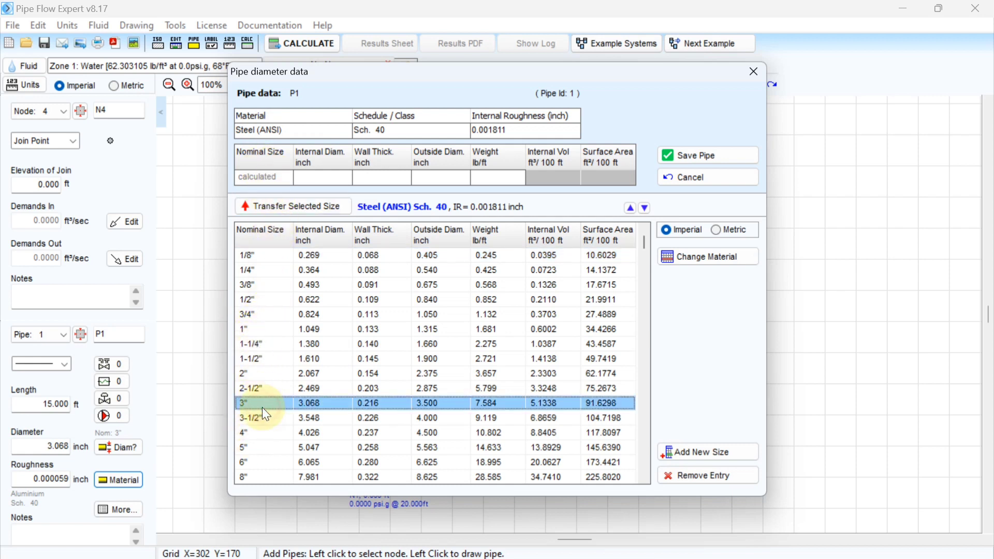
left_click(300, 212)
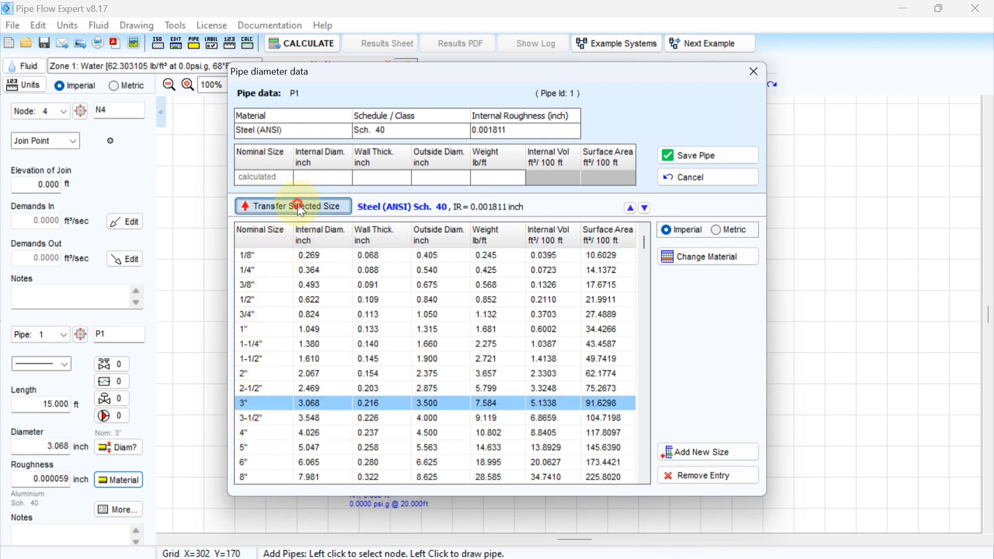
left_click(673, 158)
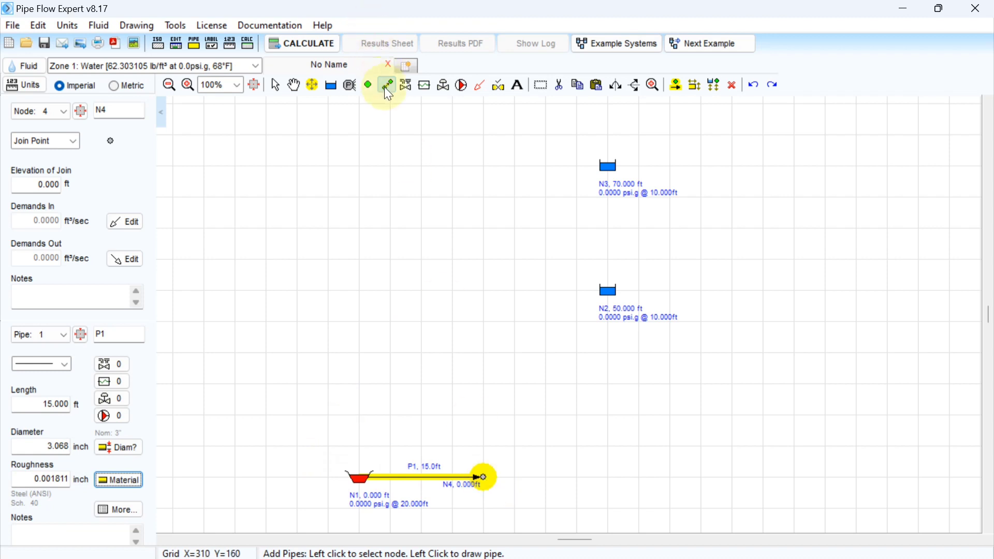
Step: Draw a vertical pipe from node N4 up to a join point level with tank N2, and connect that join point to N2
left_click(484, 476)
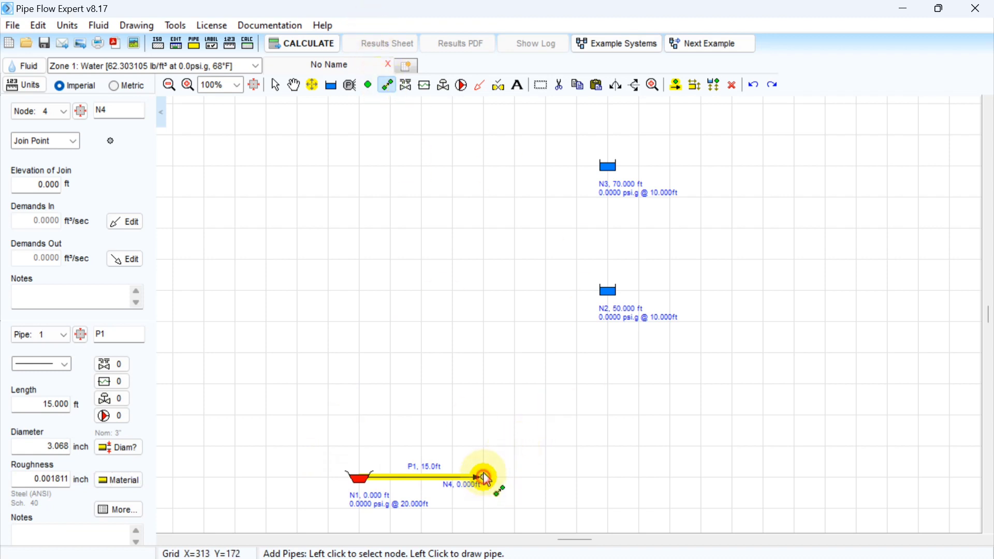
left_click(484, 290)
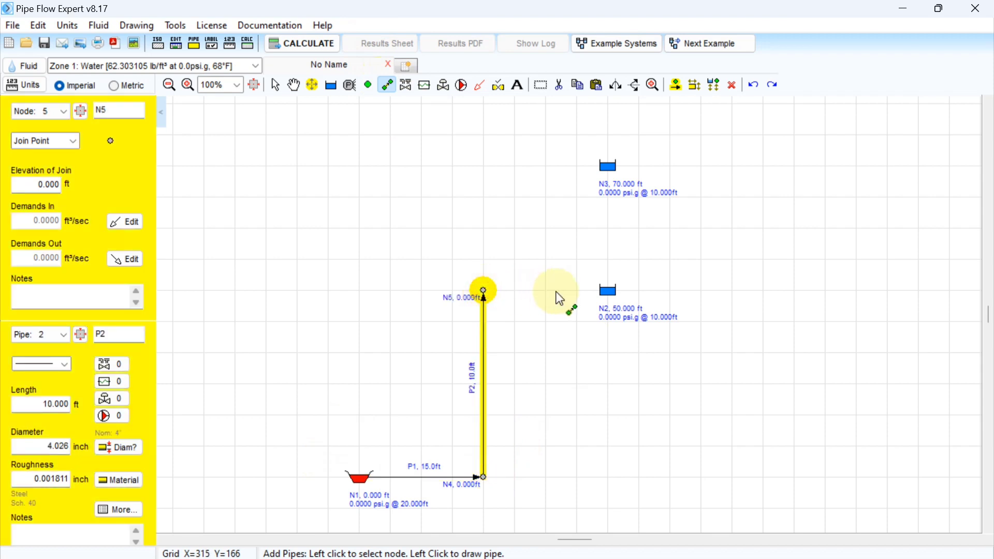
left_click(601, 289)
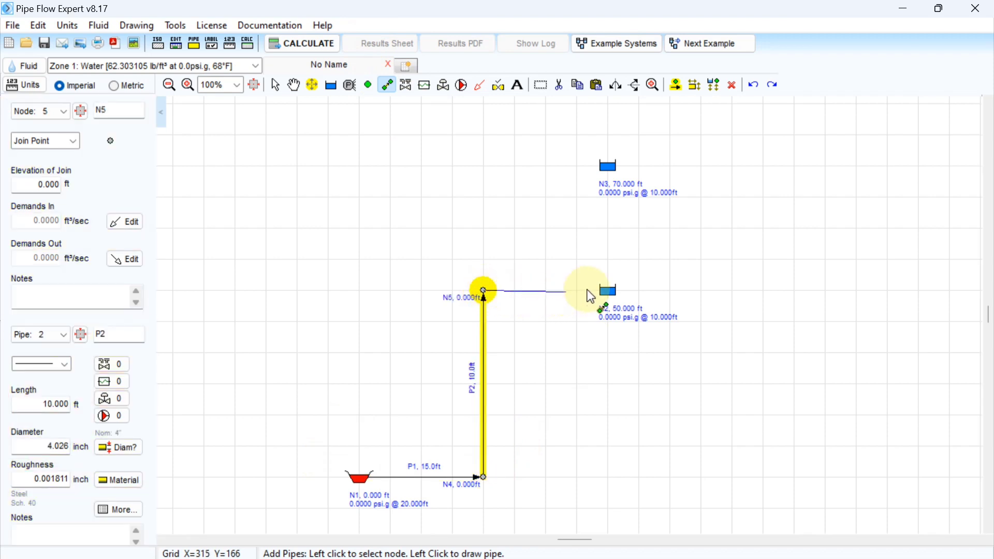
Step: Draw a vertical pipe from join point N5 up to a join point level with tank N3, and connect it to N3
left_click(484, 290)
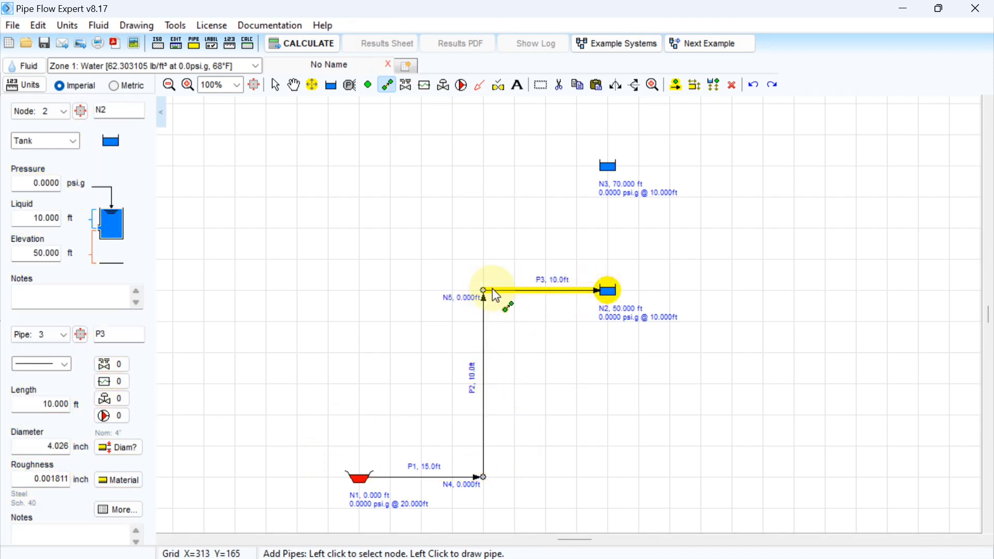
left_click(483, 166)
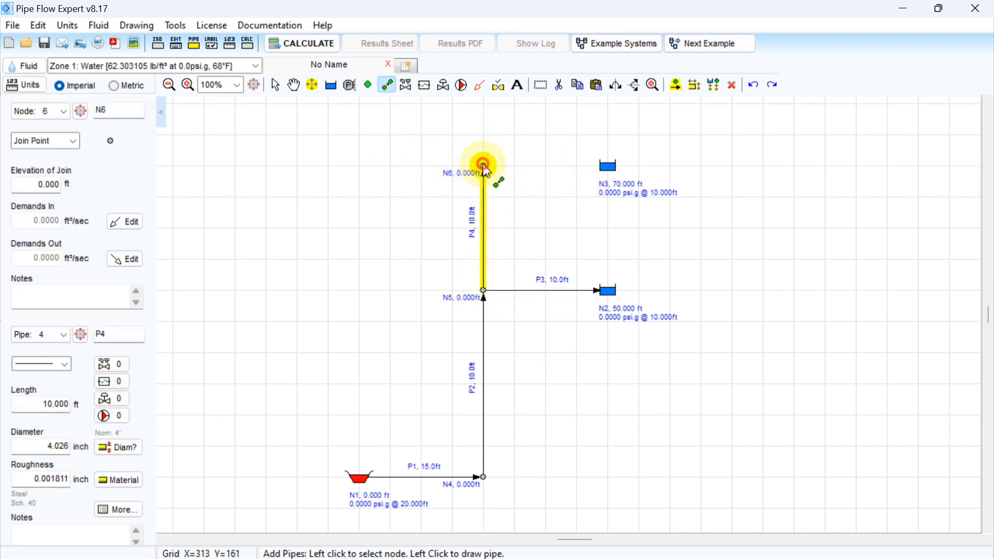
left_click(598, 167)
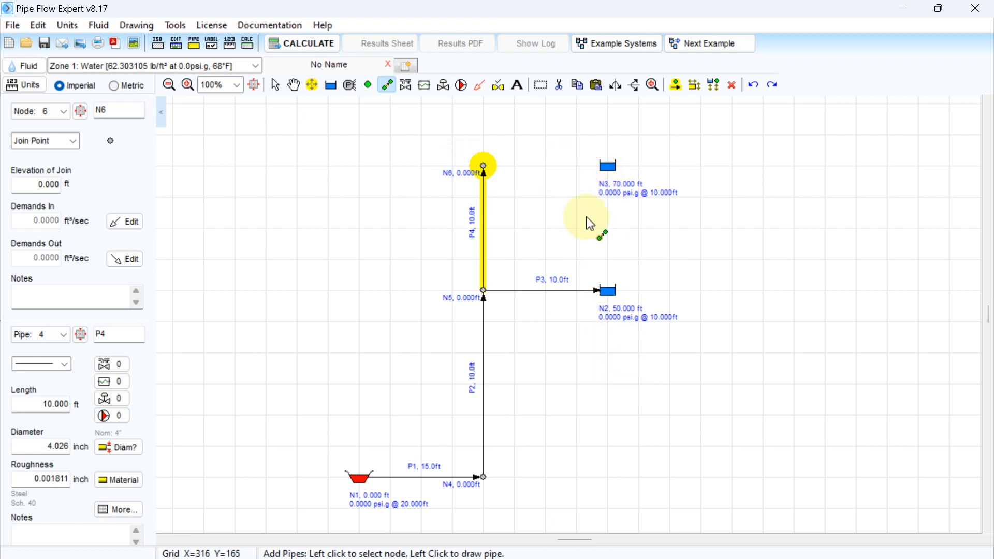
left_click(600, 169)
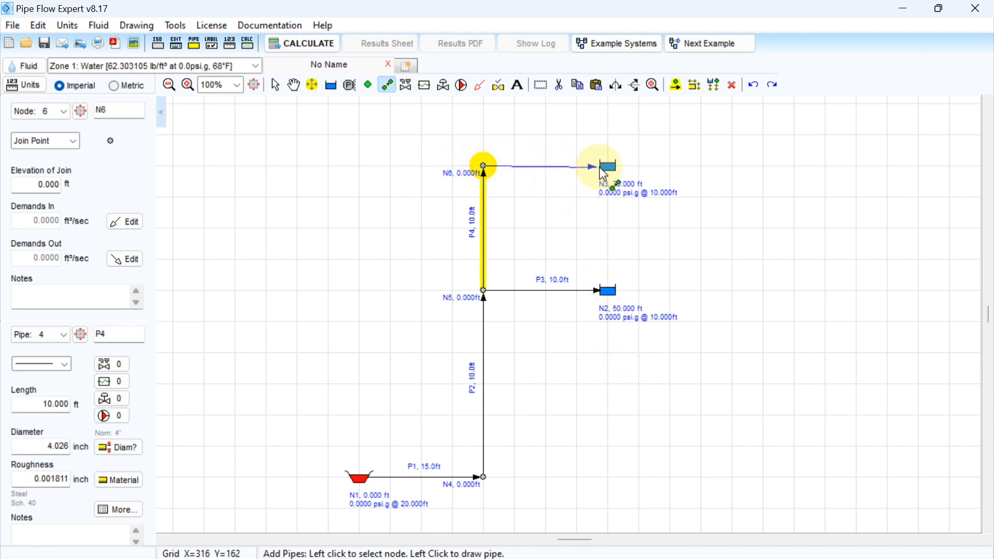
left_click(493, 170)
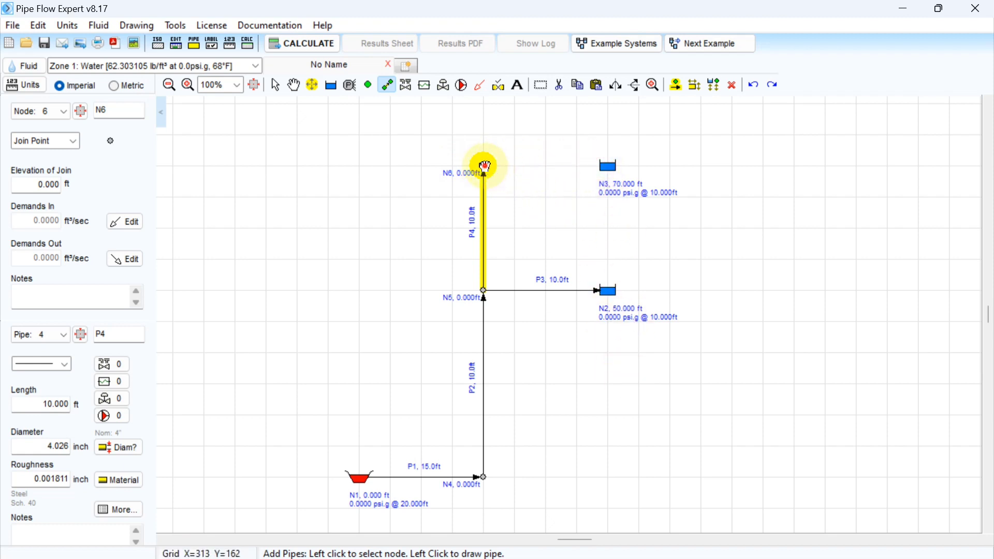
left_click(608, 171)
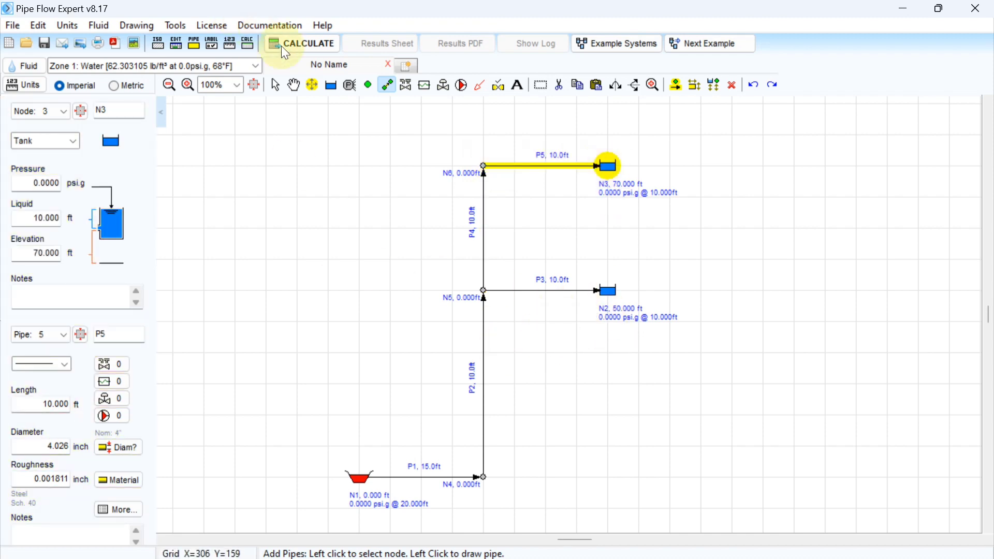
Step: Select the lower vertical pipe P2 and set its length to 50 ft
left_click(277, 88)
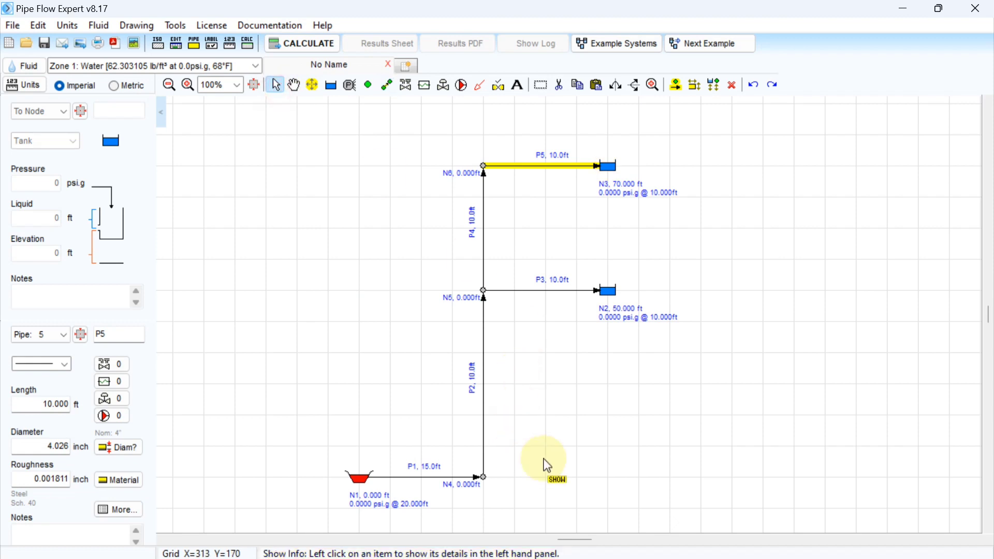
mouse_move(484, 403)
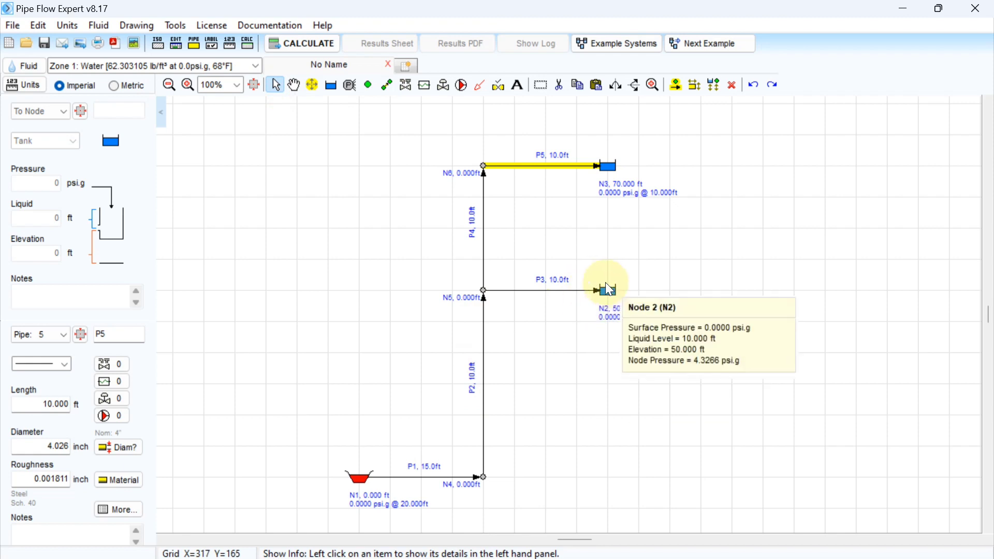
left_click(482, 374)
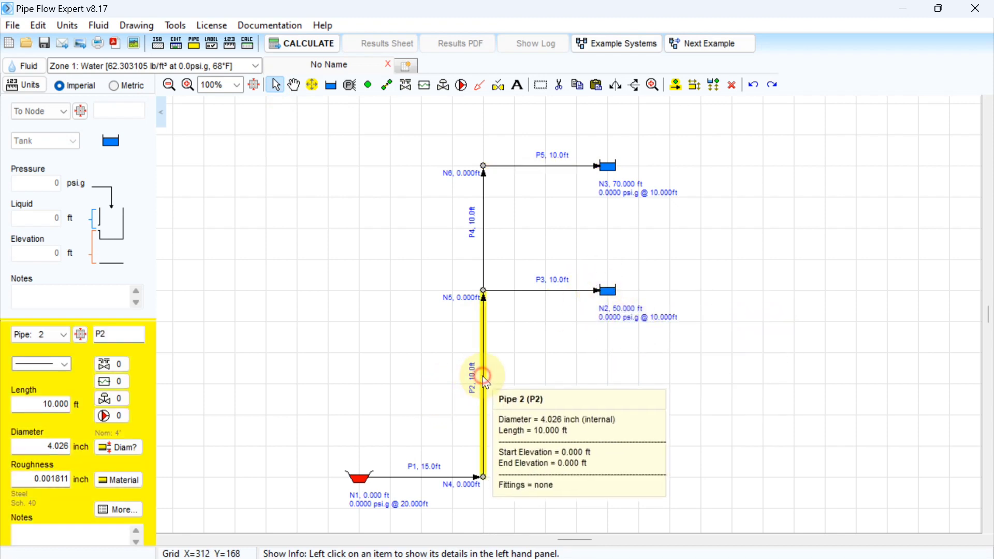
left_click_drag(46, 403, 90, 405)
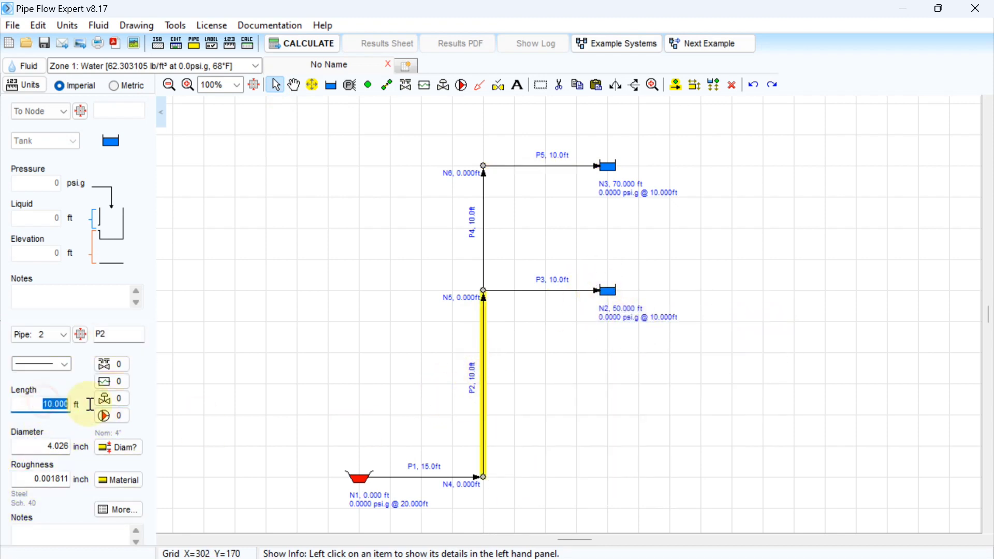
type("50")
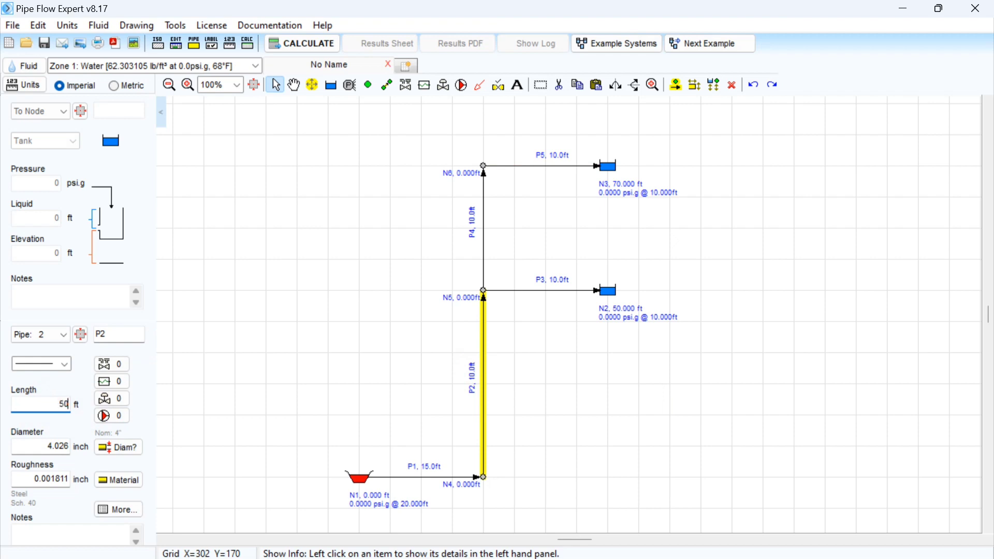
mouse_move(479, 401)
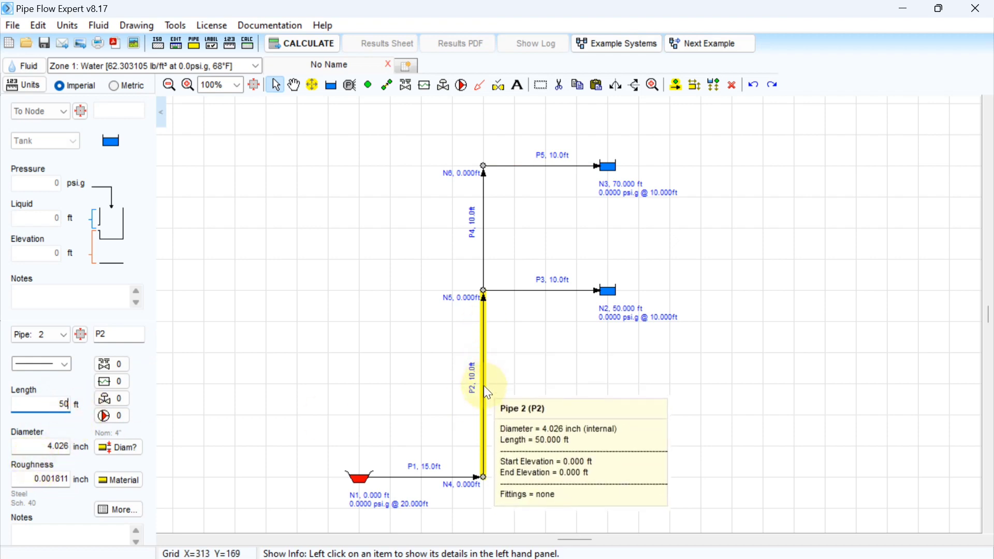
Step: Change pipe P2 to the 3" nominal size in Steel (ANSI) Sch. 40 and save the pipe data
left_click(111, 454)
left_click(258, 257)
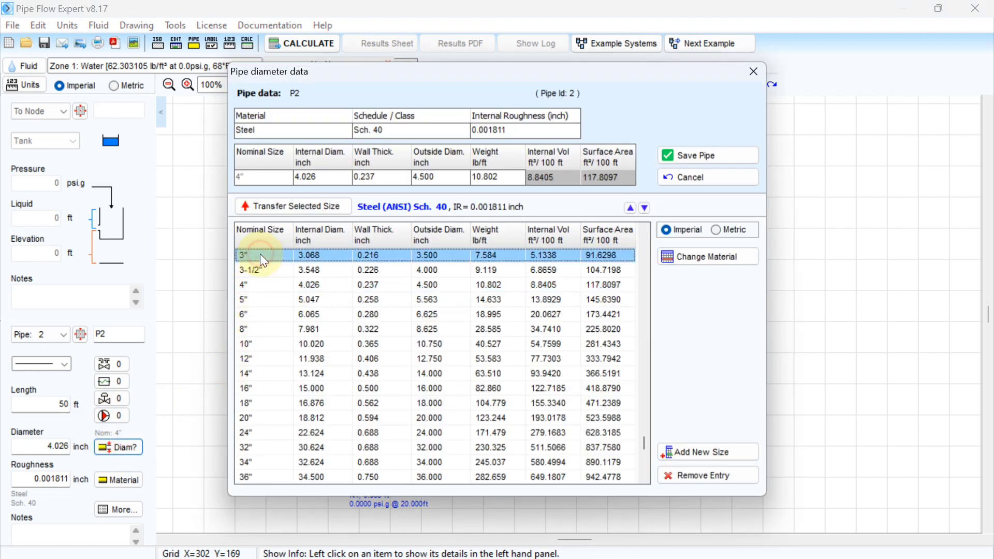
left_click(279, 206)
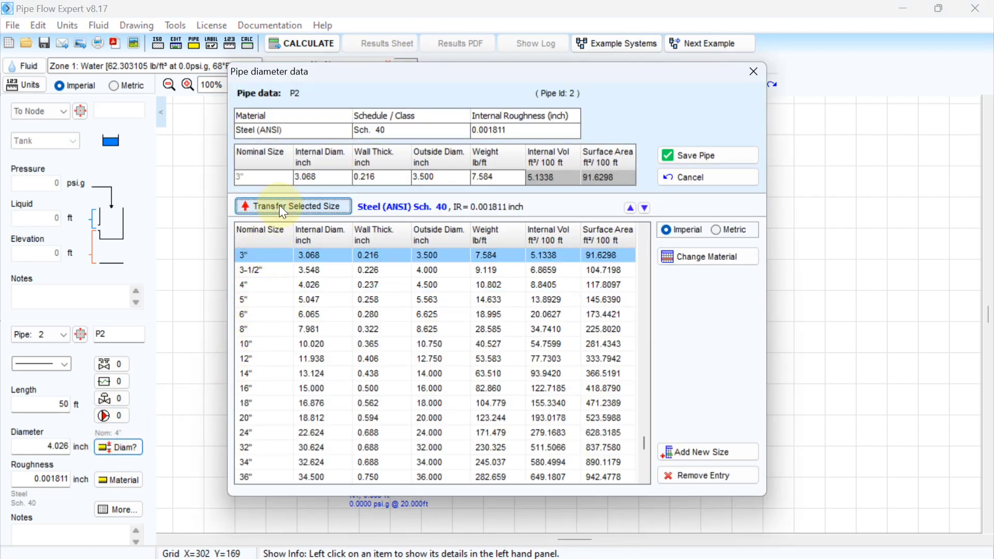
left_click(694, 155)
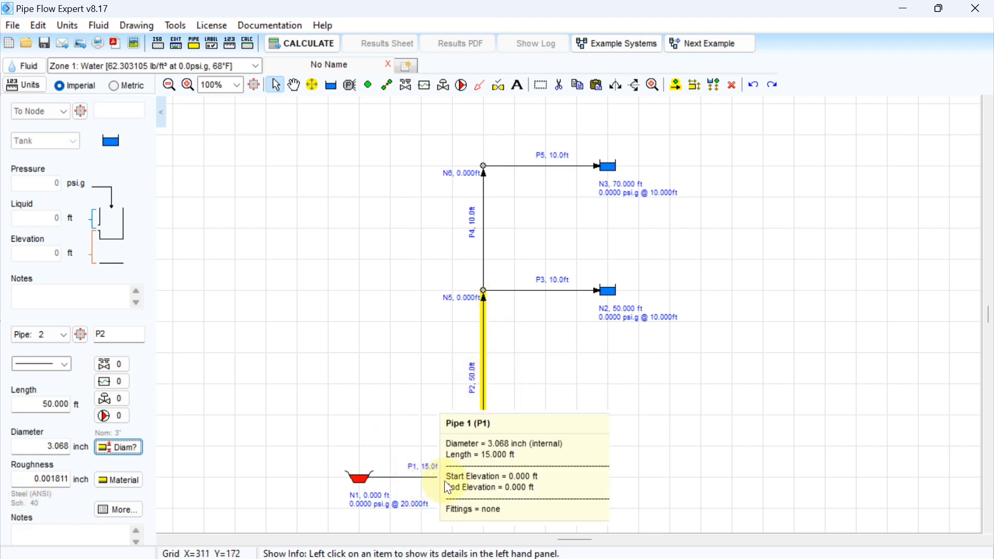
Step: Change pipe P3 to the 2" nominal size in Steel (ANSI) Sch. 40 and save the pipe data
mouse_move(483, 392)
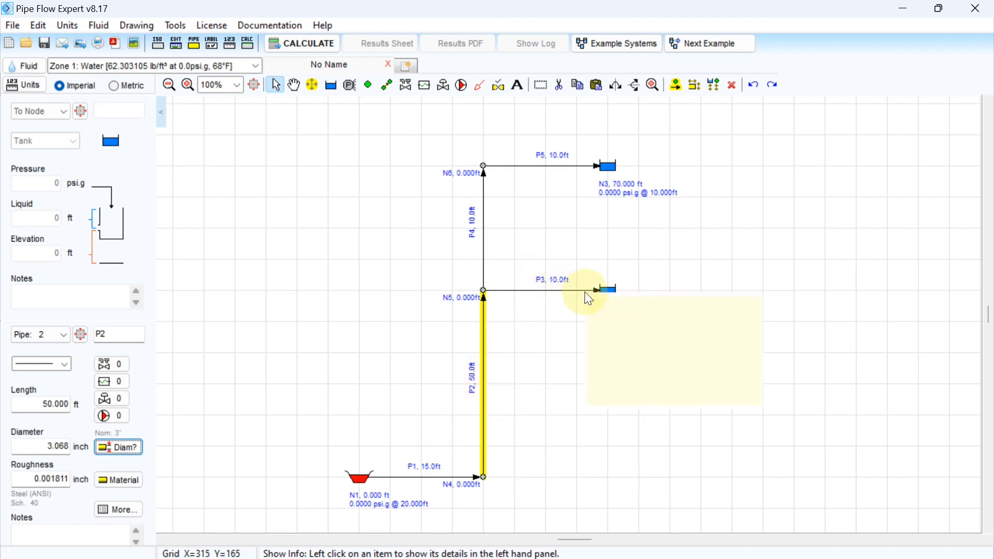
mouse_move(598, 289)
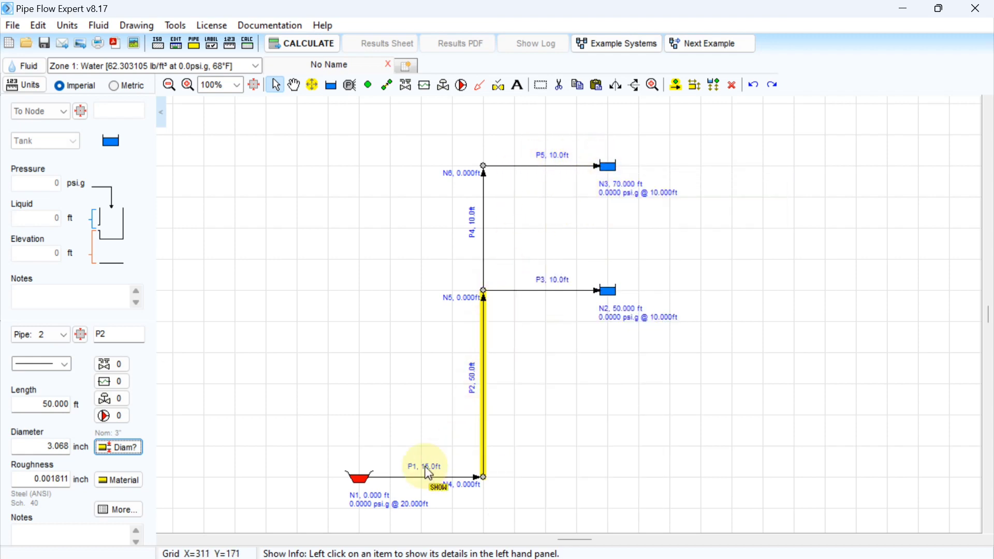
left_click(539, 290)
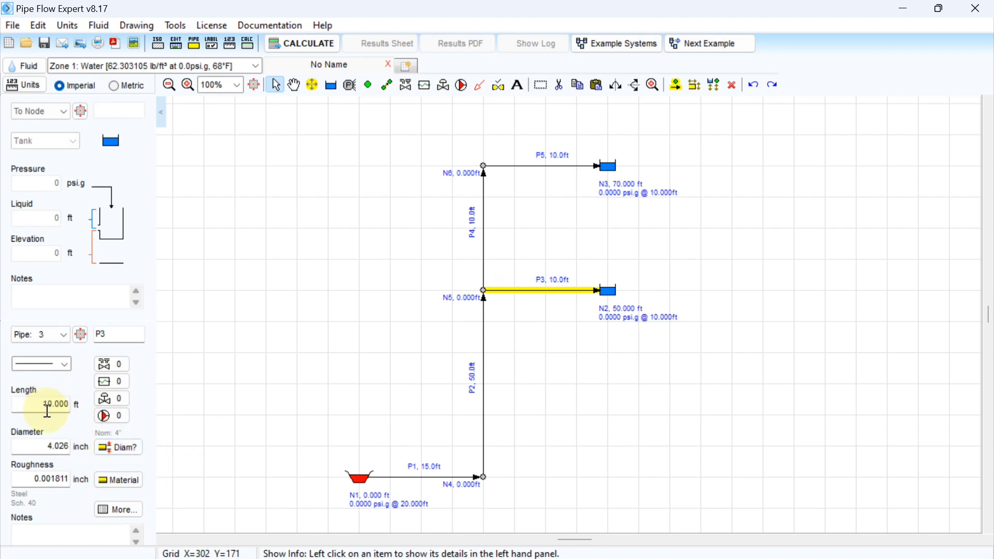
left_click(114, 453)
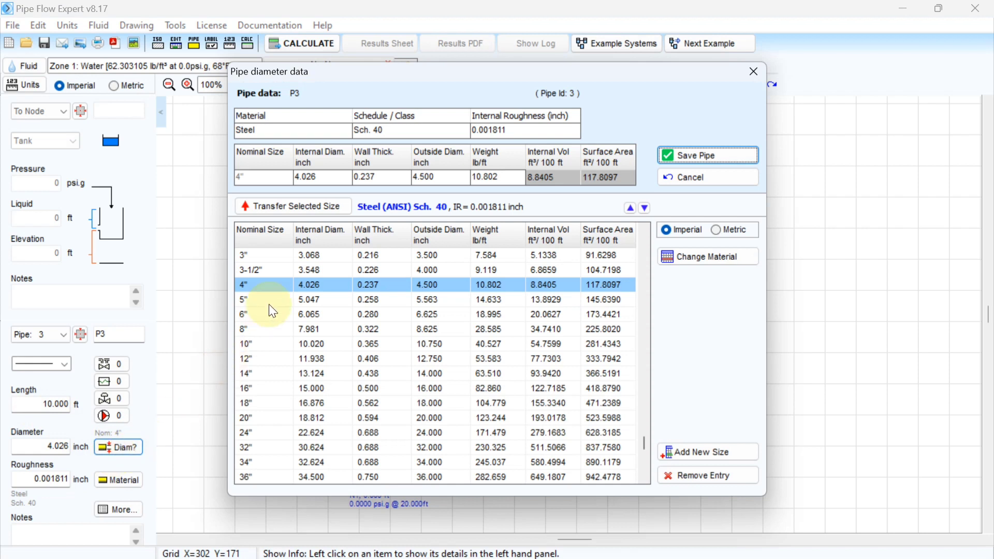
scroll(278, 316, "up", 3)
left_click(273, 270)
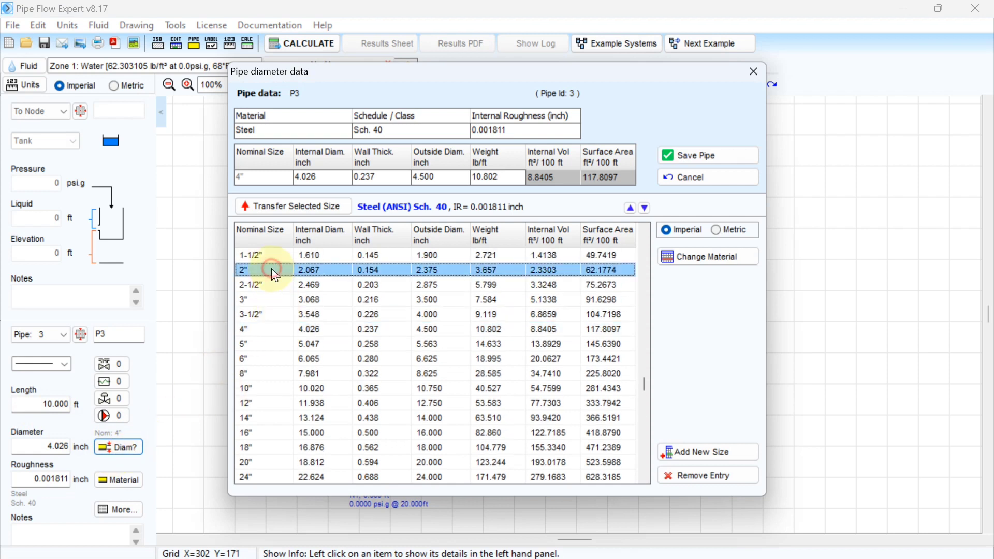
left_click(274, 206)
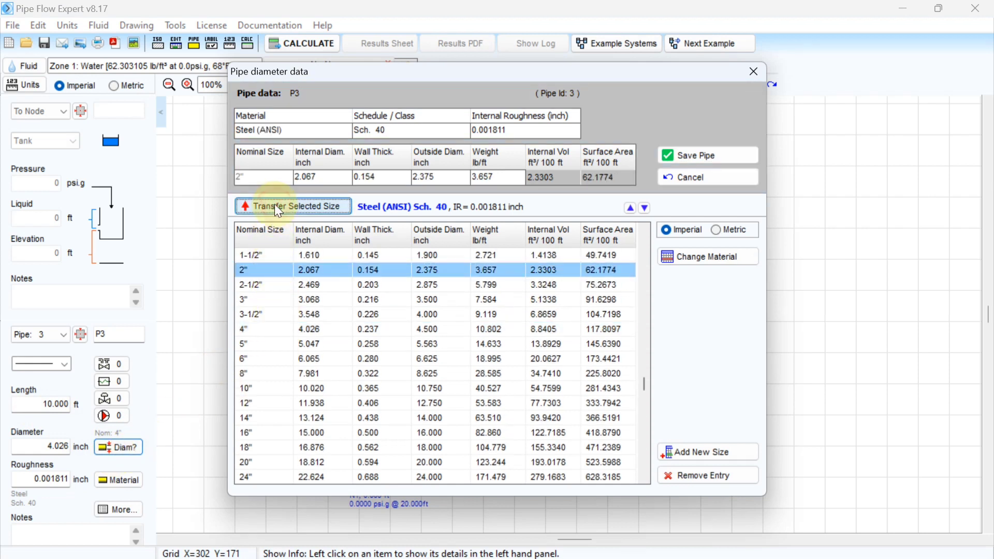
left_click(686, 152)
Step: Select the upper vertical pipe P4 between N5 and N6 and set its length to 20 ft
mouse_move(564, 300)
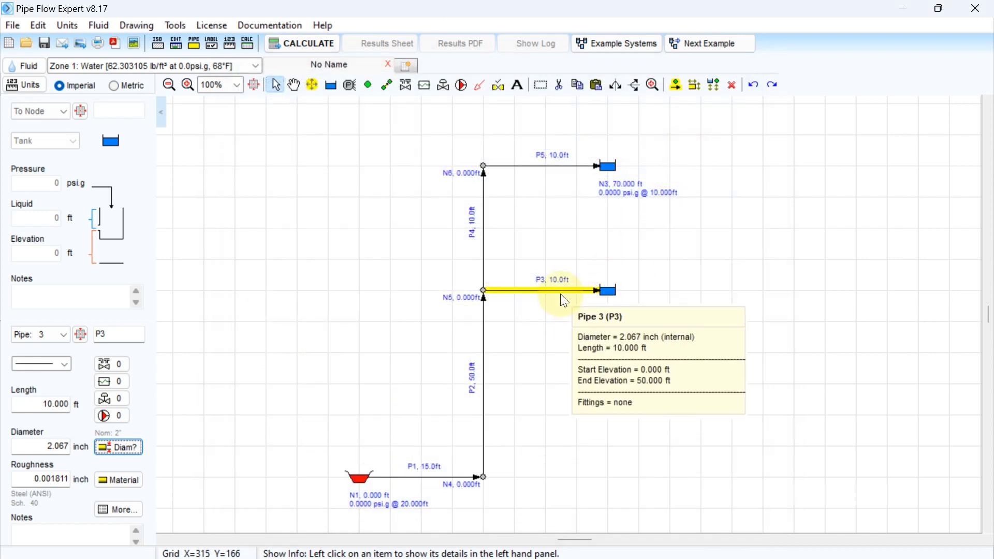
mouse_move(482, 237)
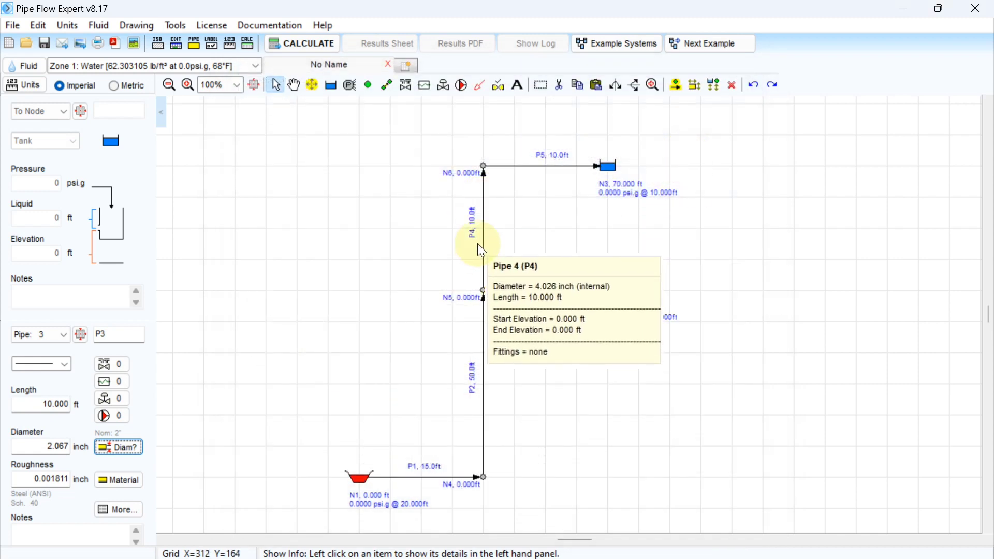
left_click(484, 251)
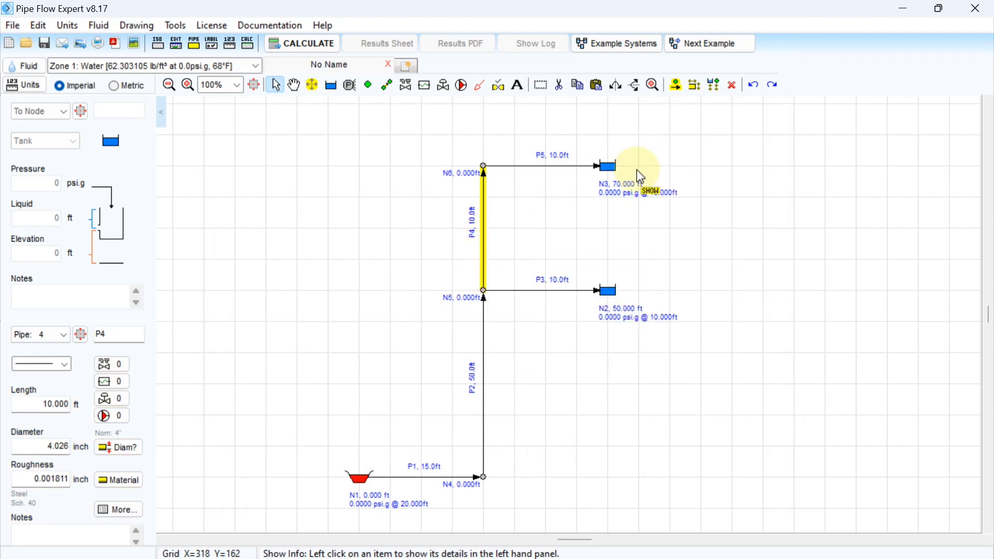
mouse_move(588, 192)
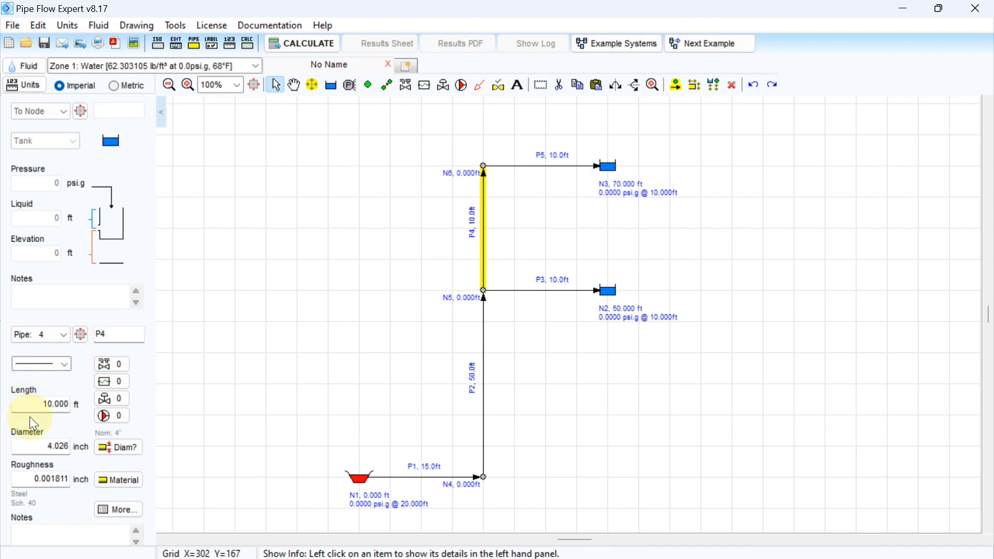
double_click(39, 405)
type("20")
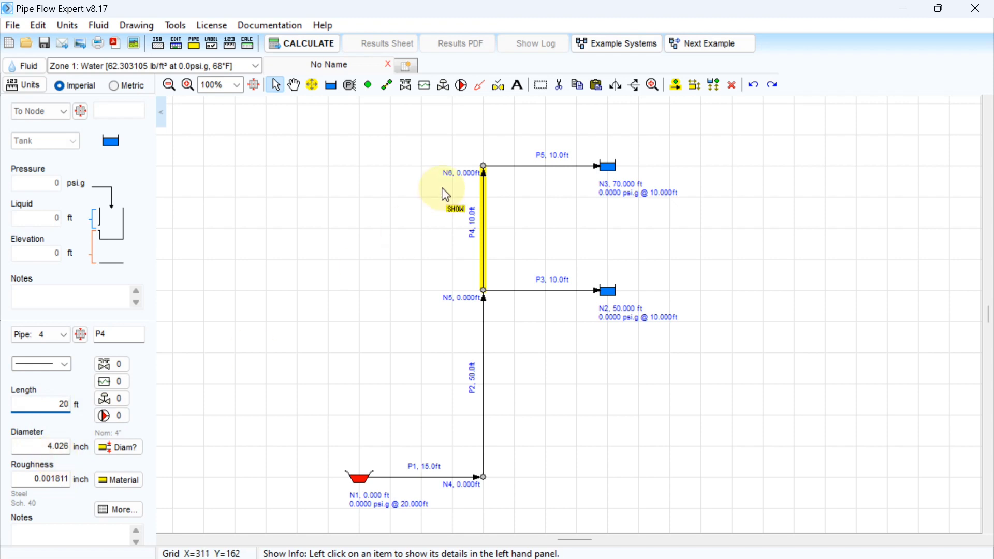
Step: Change pipe P4 to the 2-1/2" nominal size in Steel (ANSI) Sch. 40 and save the pipe data
left_click(113, 446)
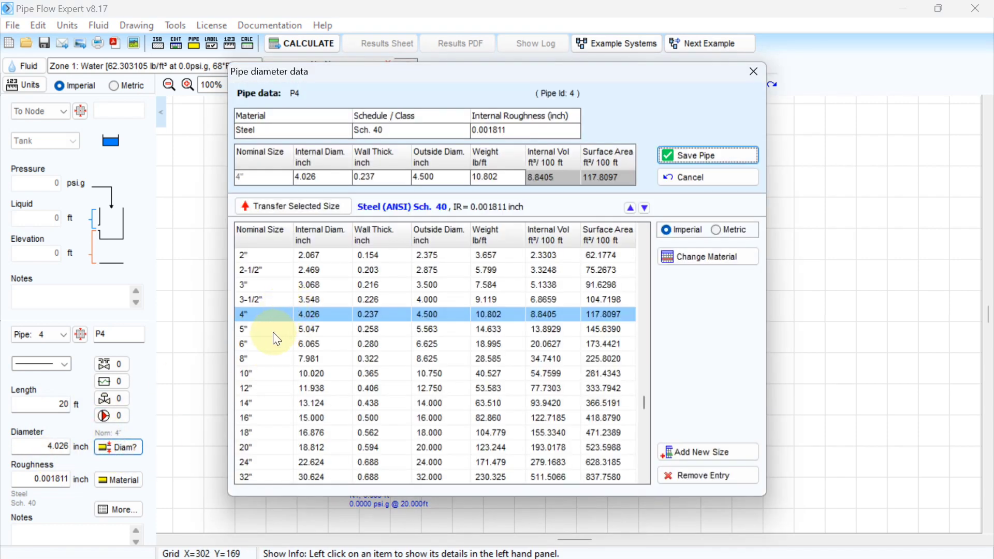
left_click(270, 277)
left_click(283, 211)
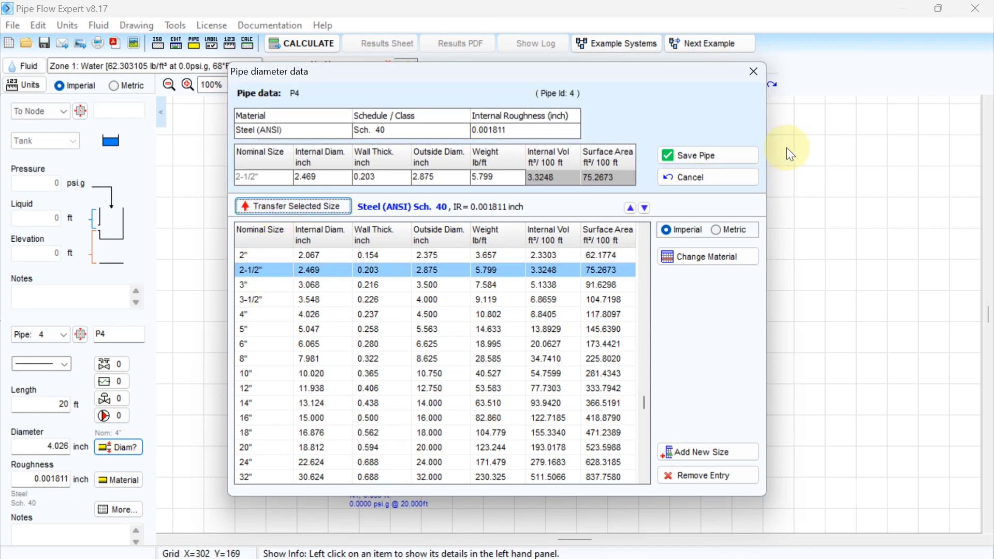
left_click(726, 154)
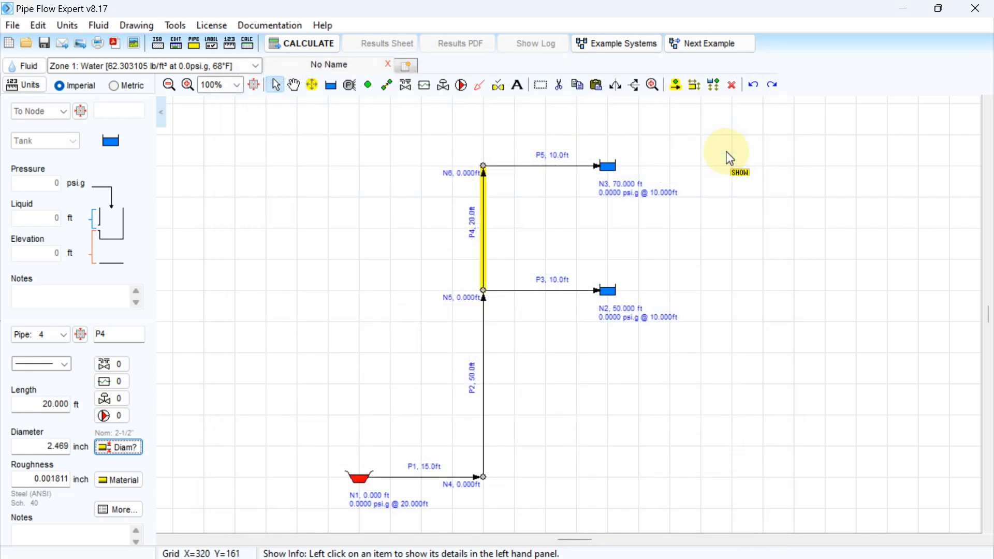
Step: Change pipe P5, leading to tank N3, to the 2-1/2" nominal size in Steel (ANSI) Sch. 40 and save it
left_click(520, 165)
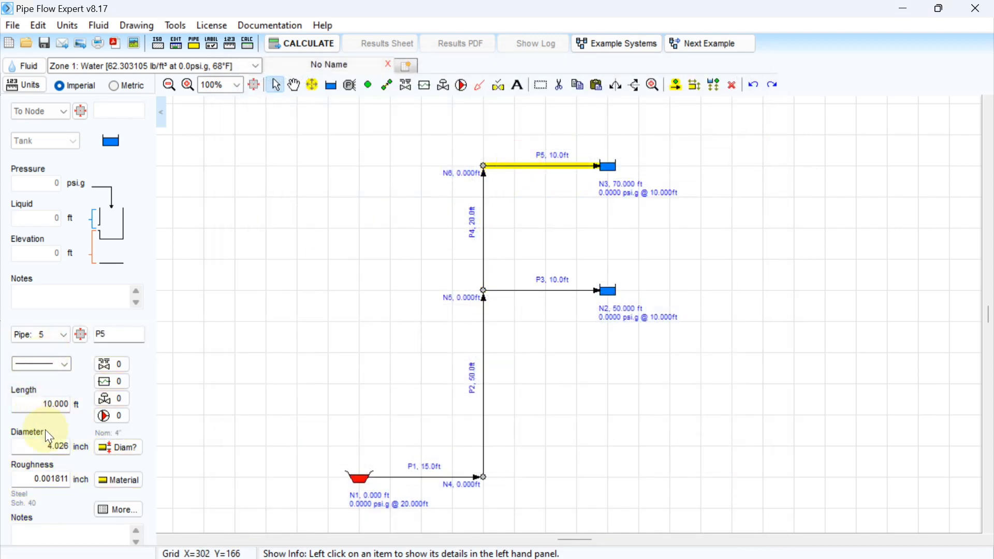
left_click(113, 448)
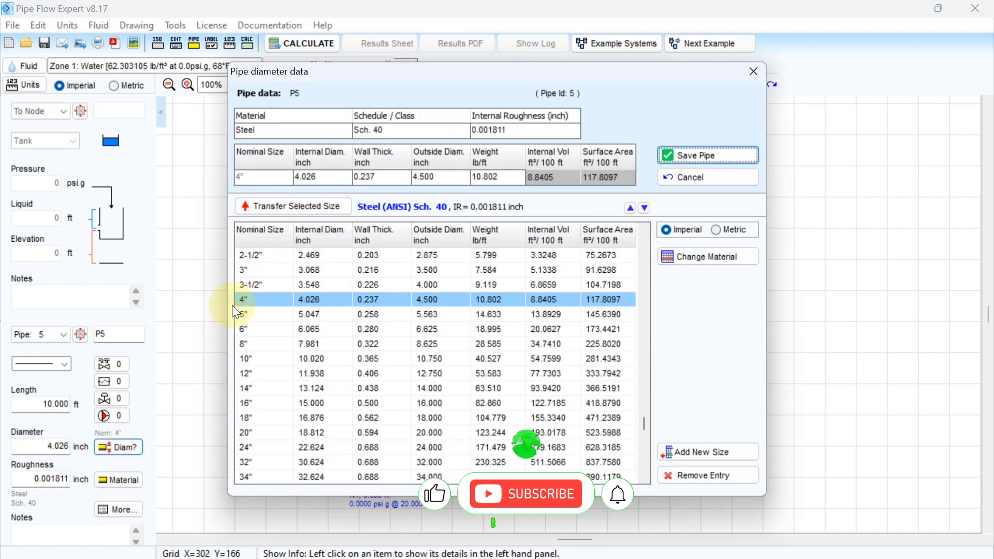
scroll(263, 301, "up", 1)
left_click(275, 265)
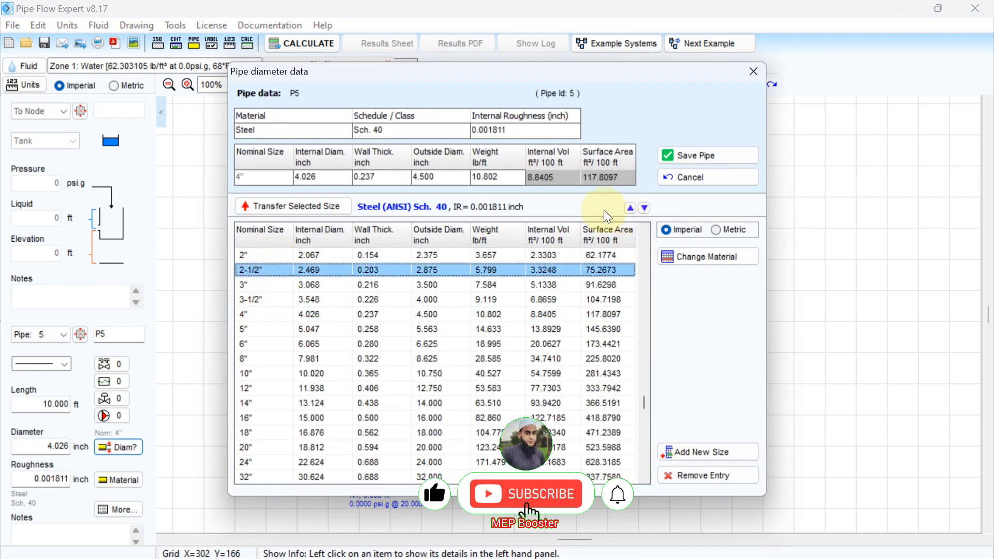
left_click(313, 213)
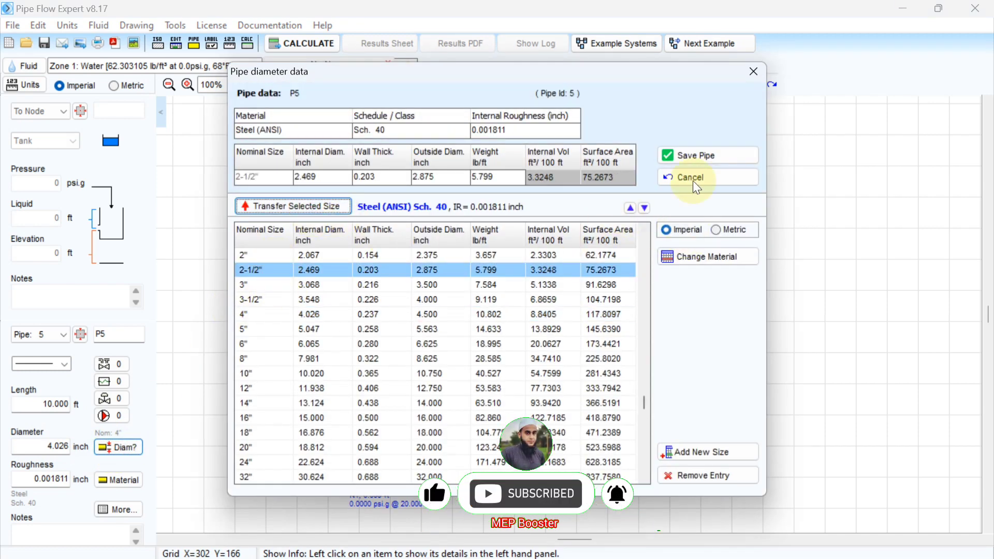
left_click(697, 157)
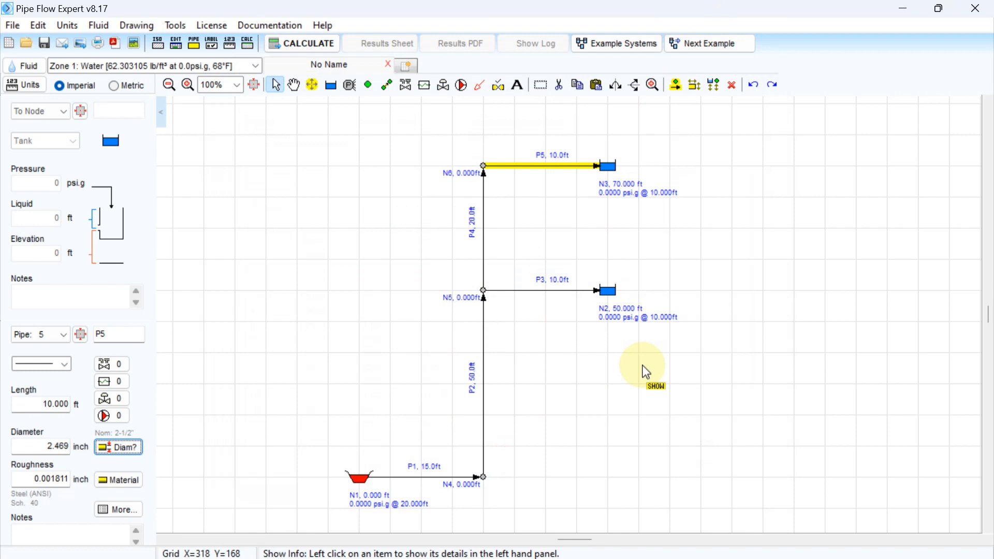
Step: Check the elevation of join point N4 and set the elevation of join point N5 to 50 ft
left_click(483, 477)
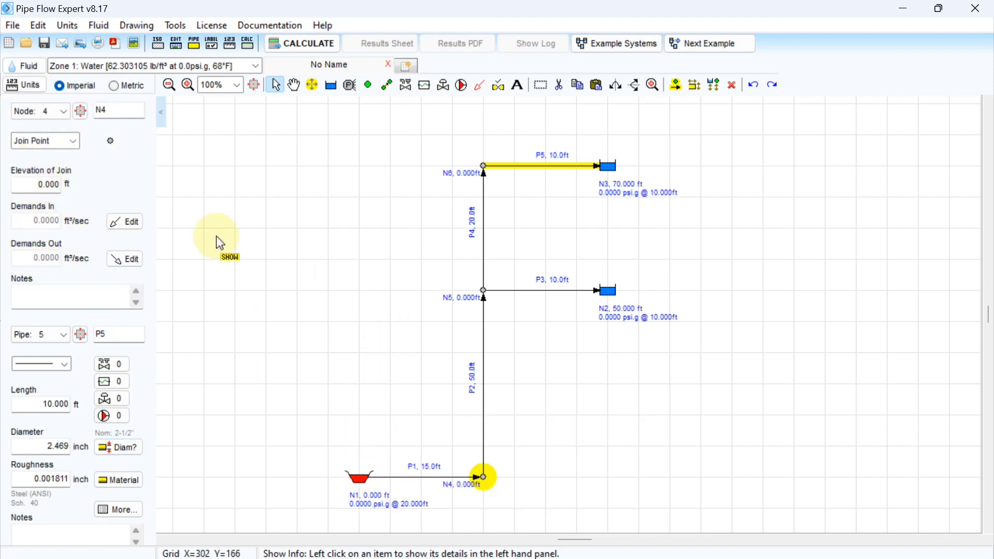
left_click(484, 291)
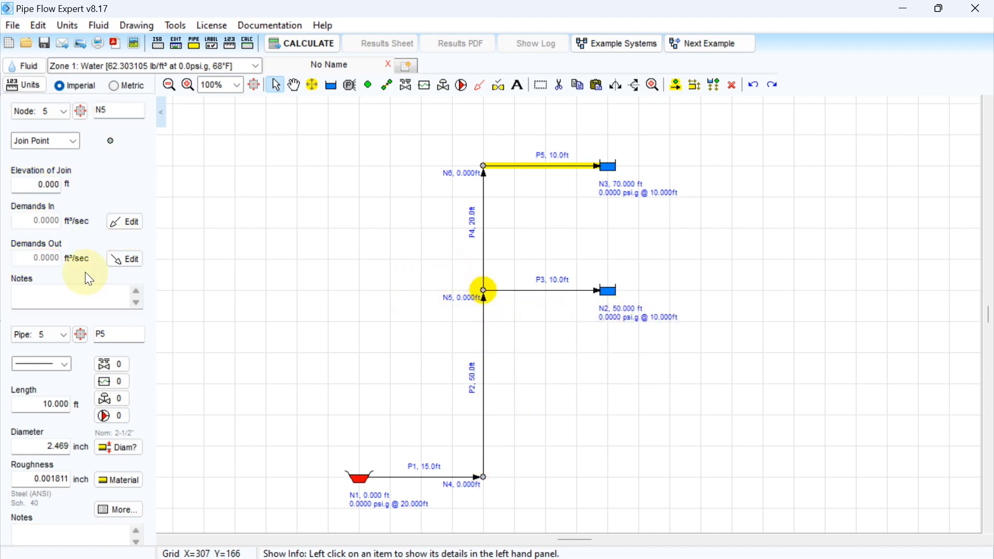
left_click_drag(31, 185, 78, 186)
type("50")
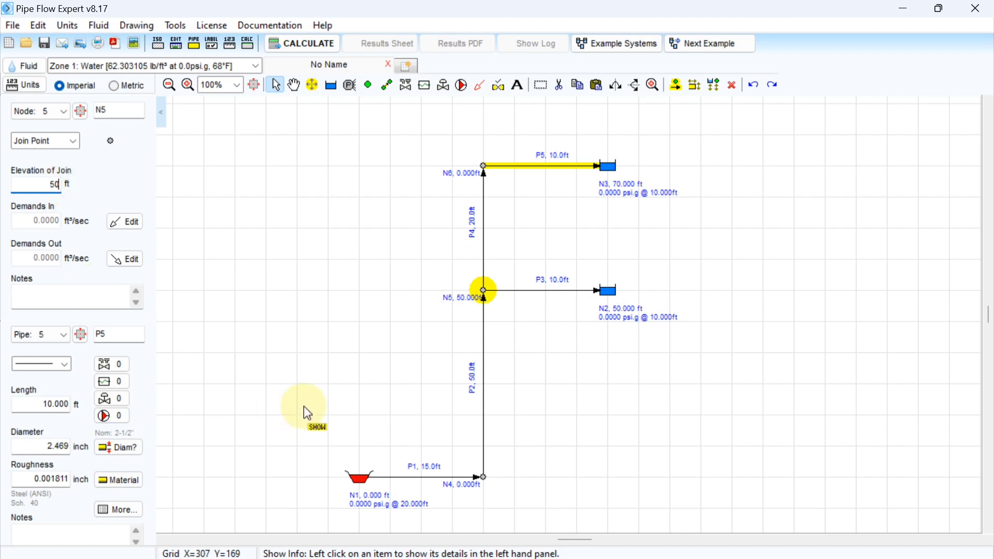
Step: Set the elevation of join point N6 to 70 ft
left_click(483, 165)
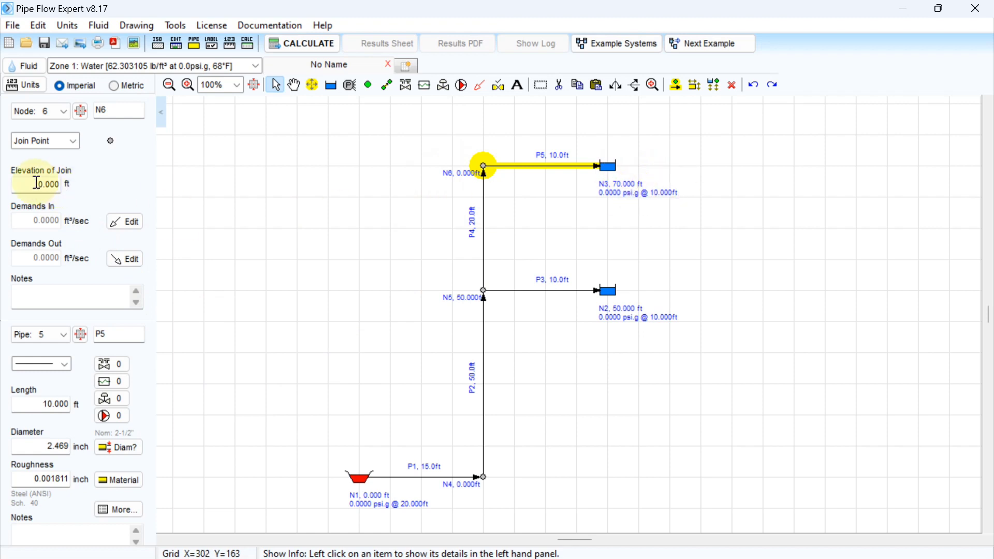
double_click(60, 185)
type("70")
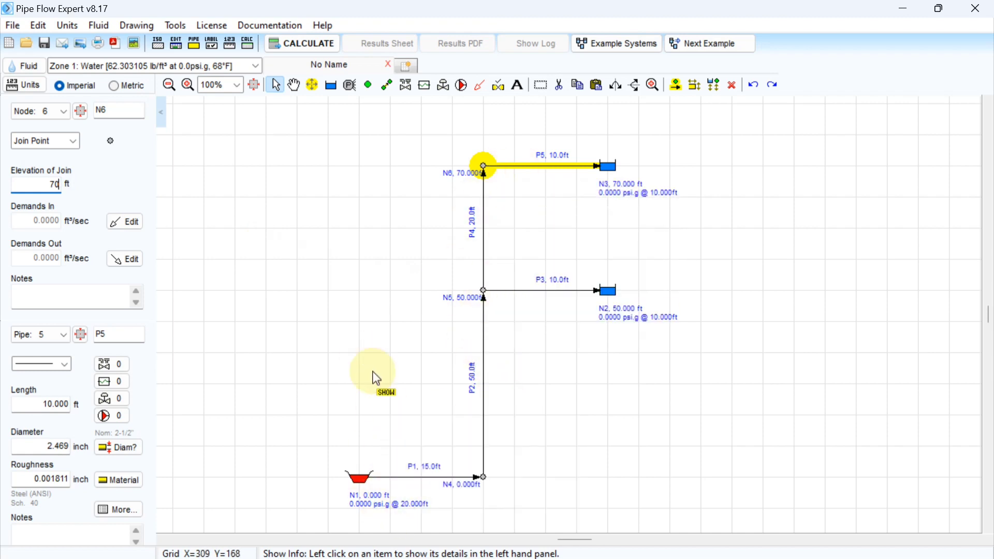
Step: Add a pump to pipe P1 beside the red supply tank and open its pump data for entry
scroll(390, 406, "up", 1)
scroll(390, 406, "down", 1)
left_click_drag(342, 384, 394, 370)
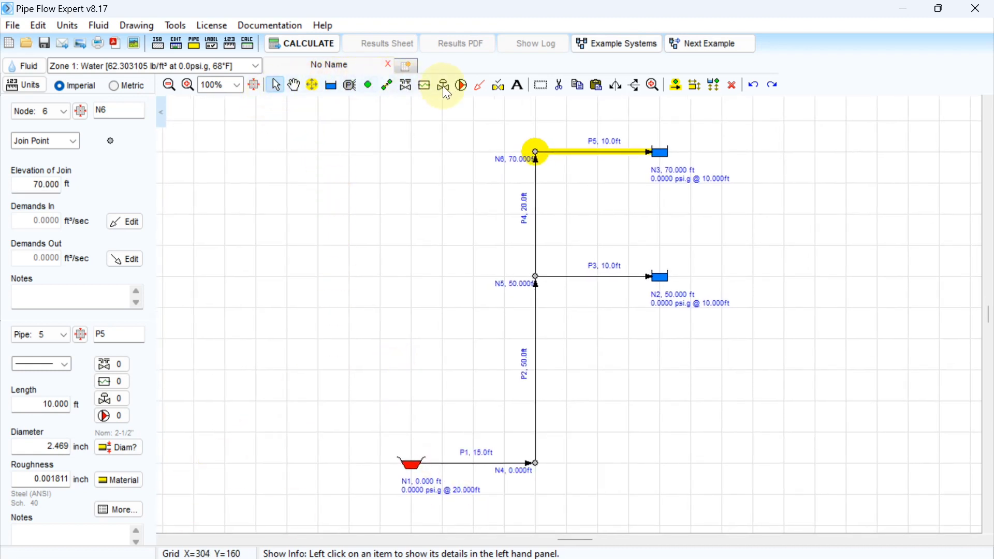
left_click(480, 87)
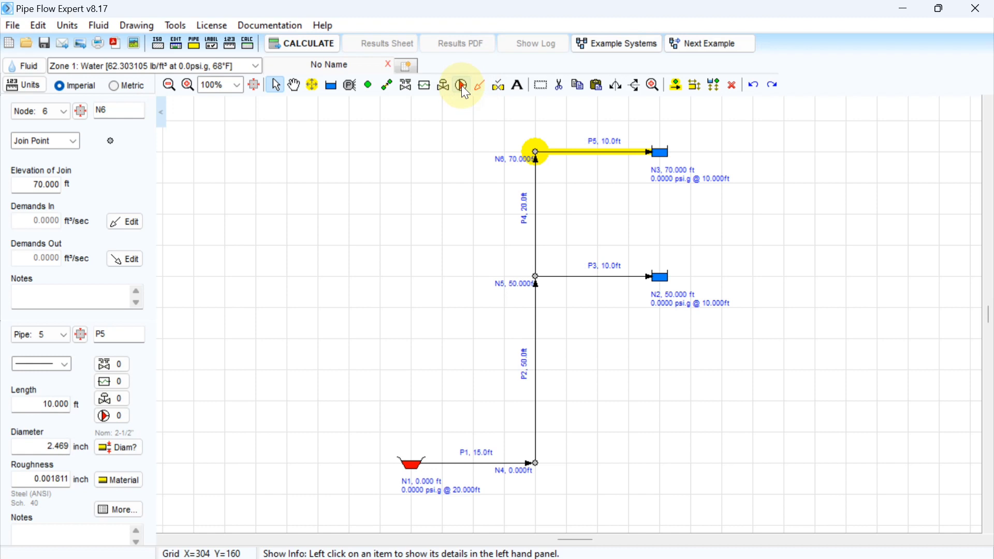
left_click(464, 89)
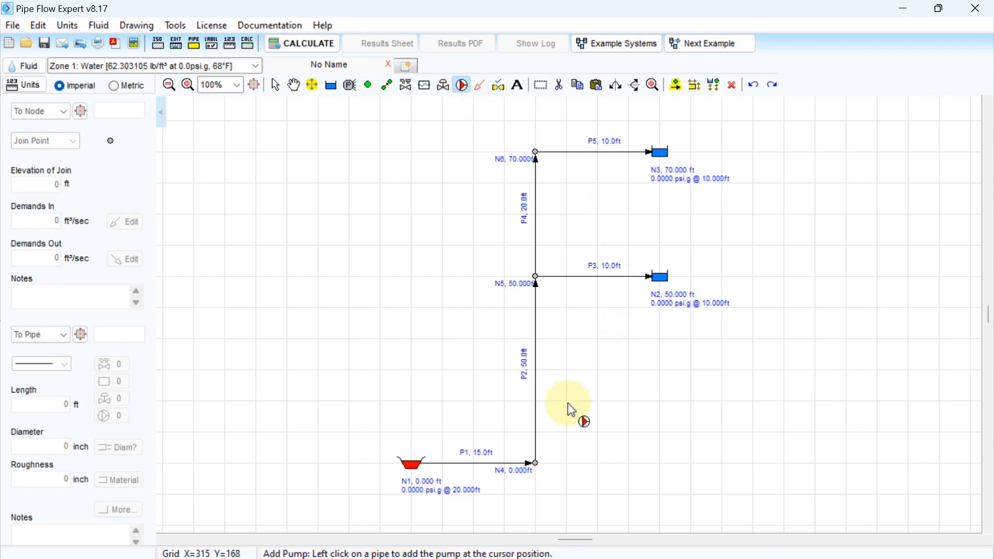
left_click(462, 465)
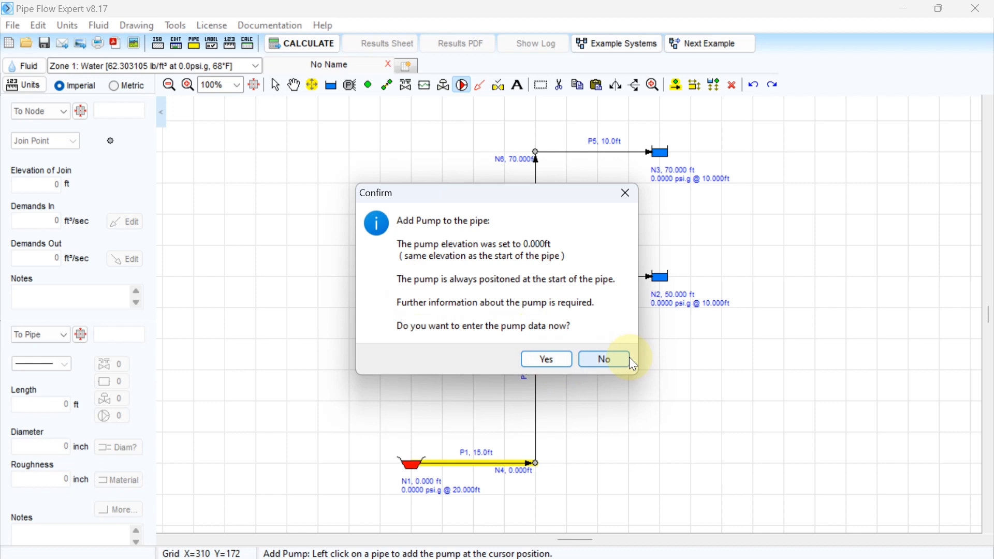
left_click(544, 359)
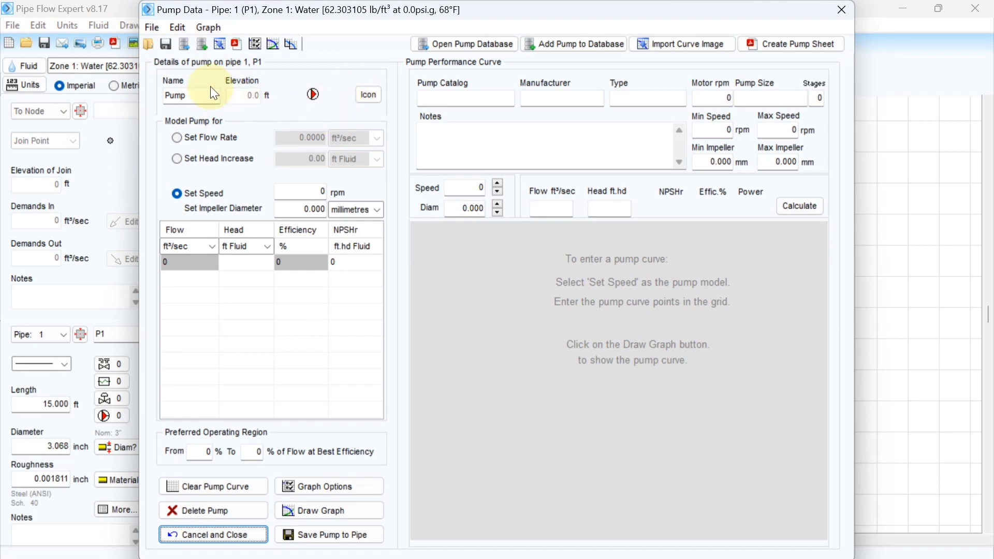
Step: Review the pump icon and color options, keep the round symbol in Red, and save the icon
left_click(367, 99)
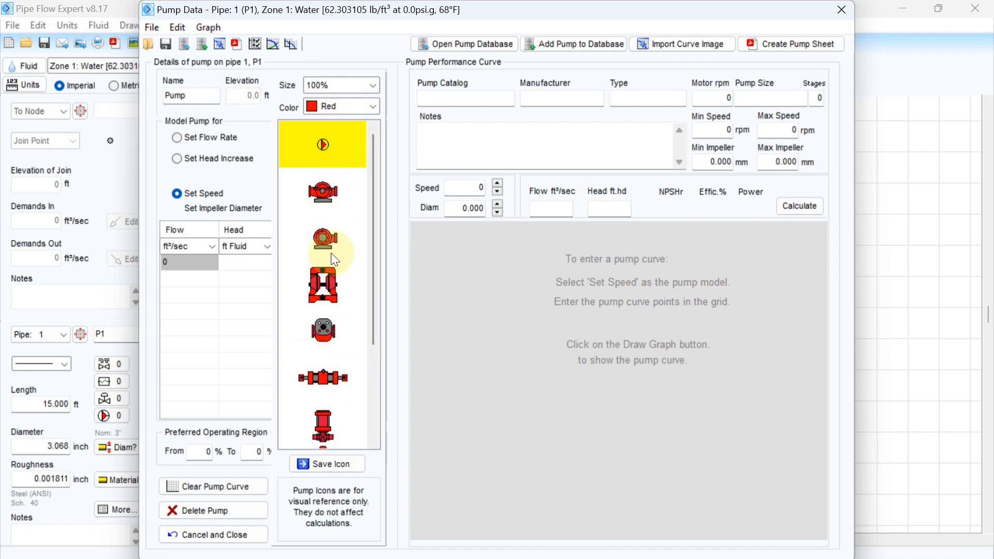
left_click(337, 107)
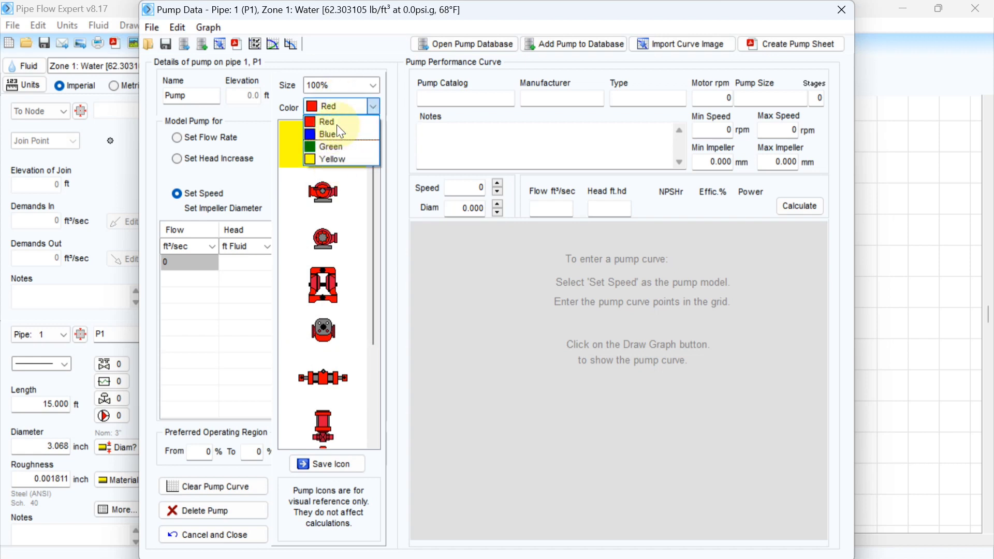
left_click(374, 109)
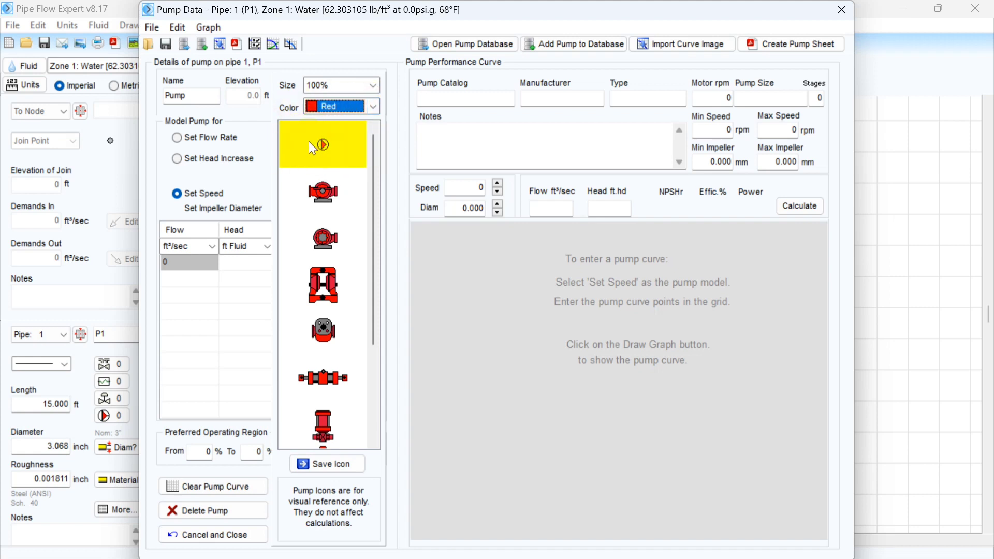
left_click(325, 465)
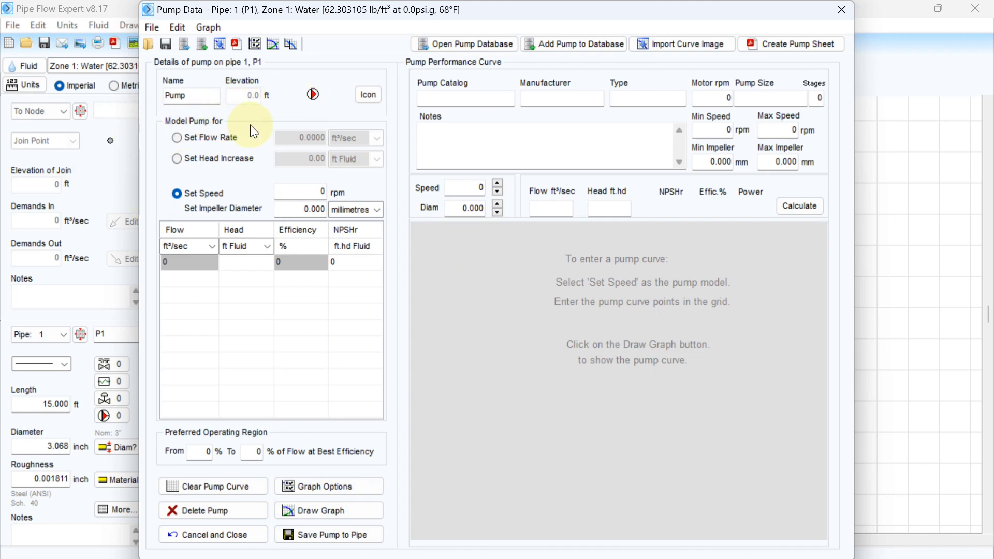
Step: Model the pump for a set flow rate of 200 US gpm and save it to the pipe
left_click(178, 137)
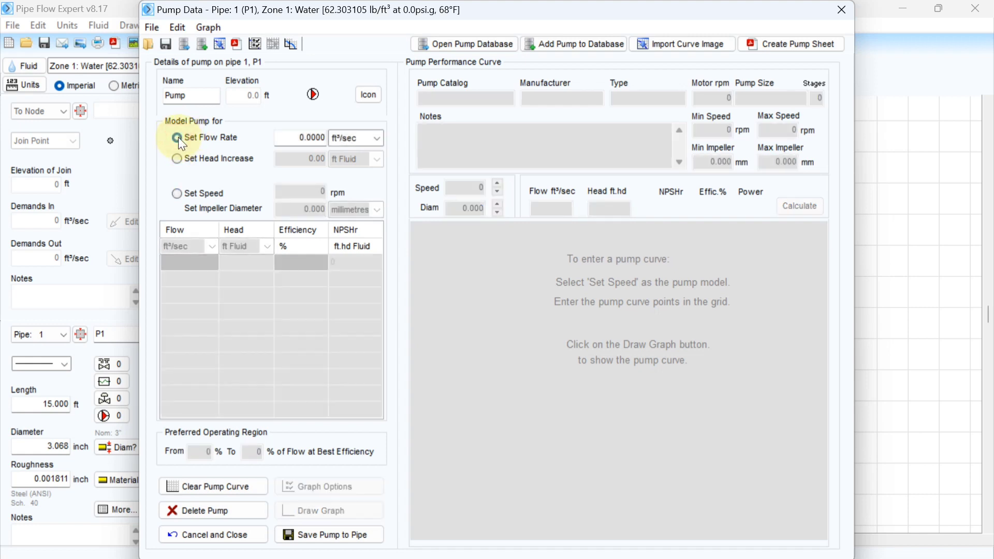
left_click(378, 138)
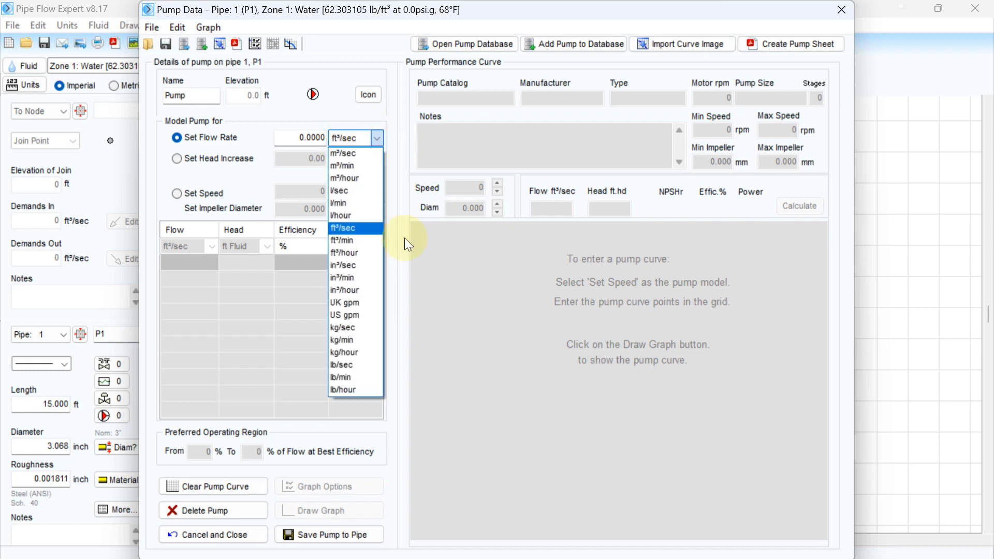
left_click(353, 314)
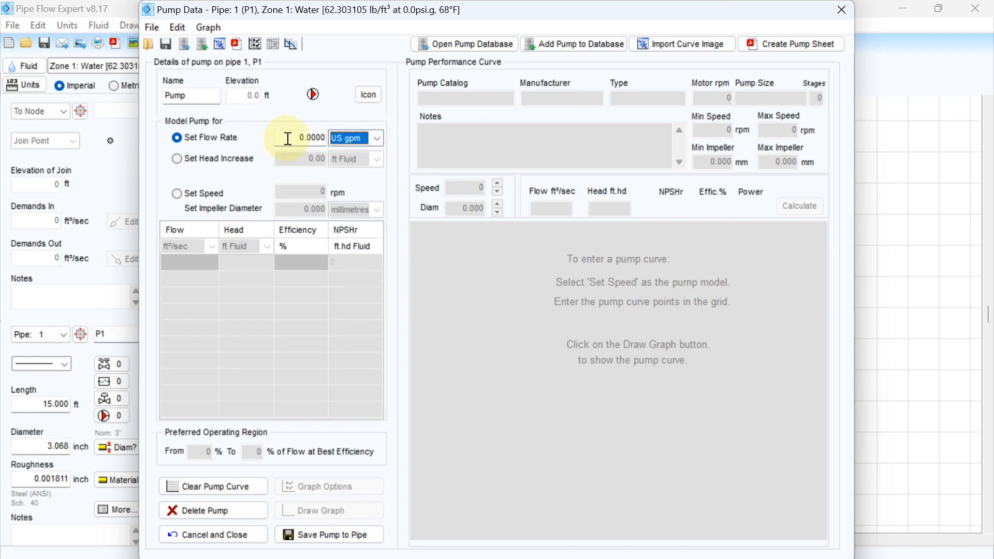
left_click_drag(289, 139, 329, 137)
type("2")
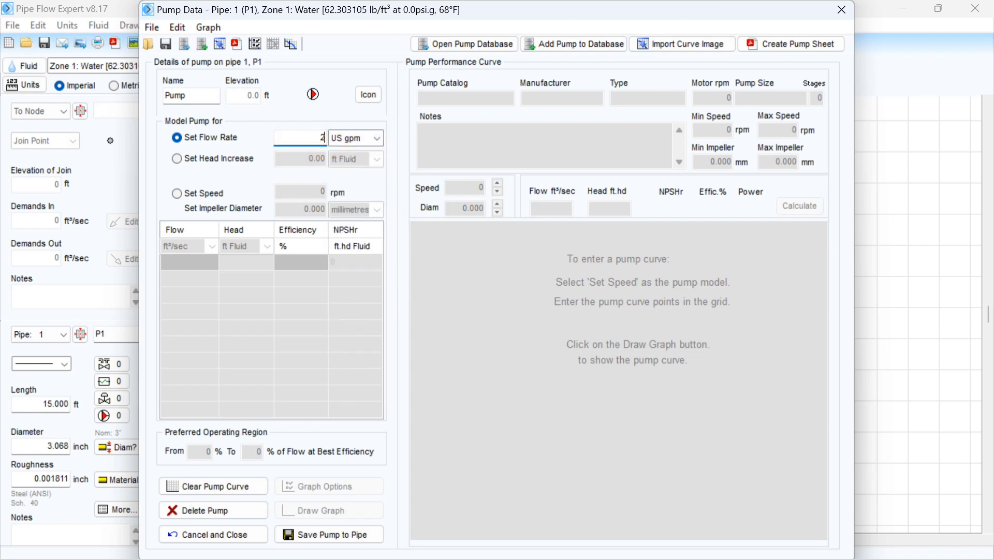
type("00")
left_click(320, 535)
Step: Open the fittings of pipe P1 and add a 3" gate valve and a 3" strainer at the start of the pipe
mouse_move(439, 486)
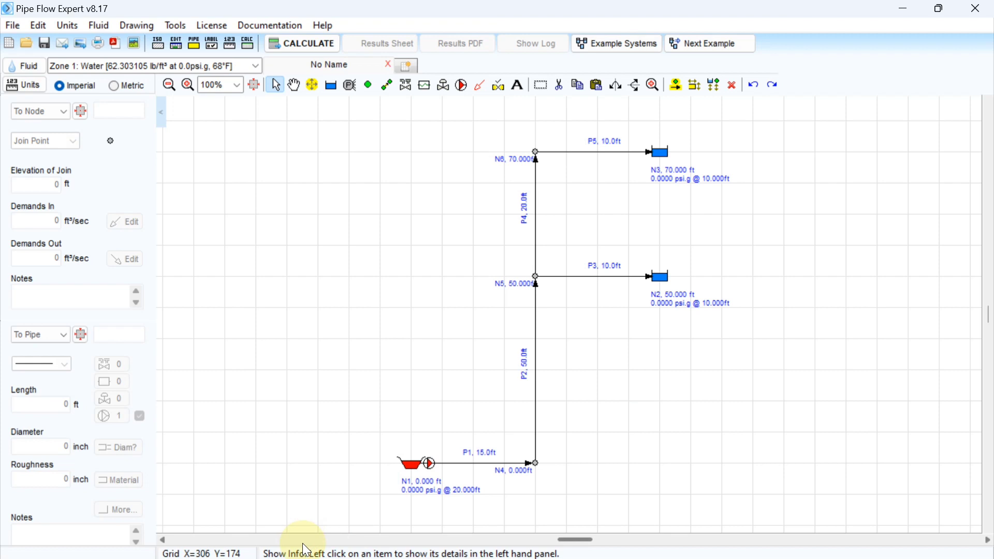
mouse_move(458, 470)
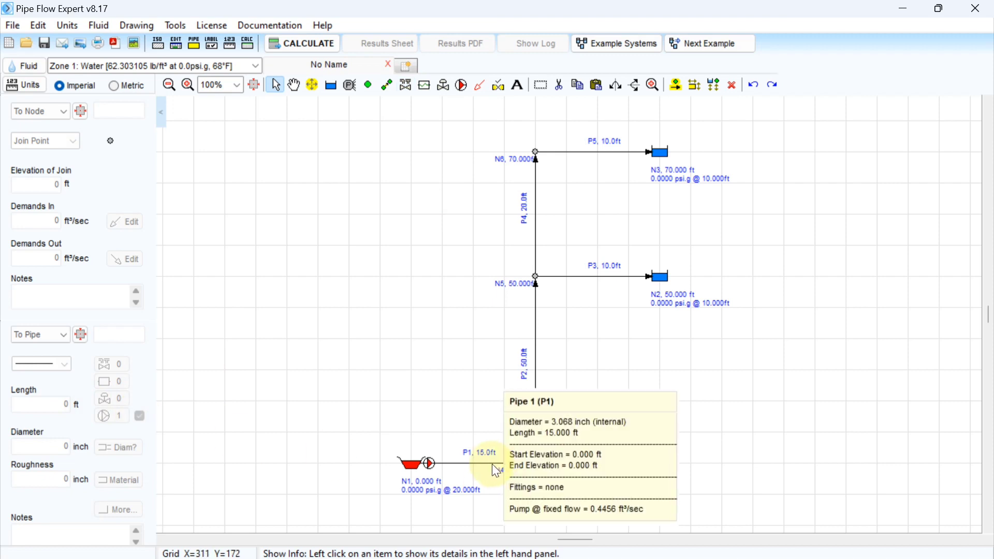
left_click(466, 464)
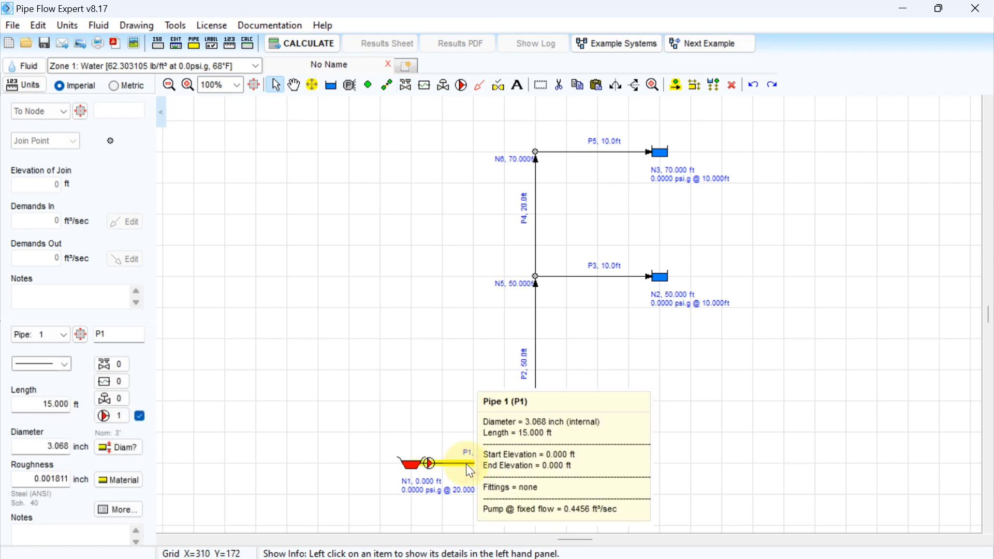
left_click(112, 365)
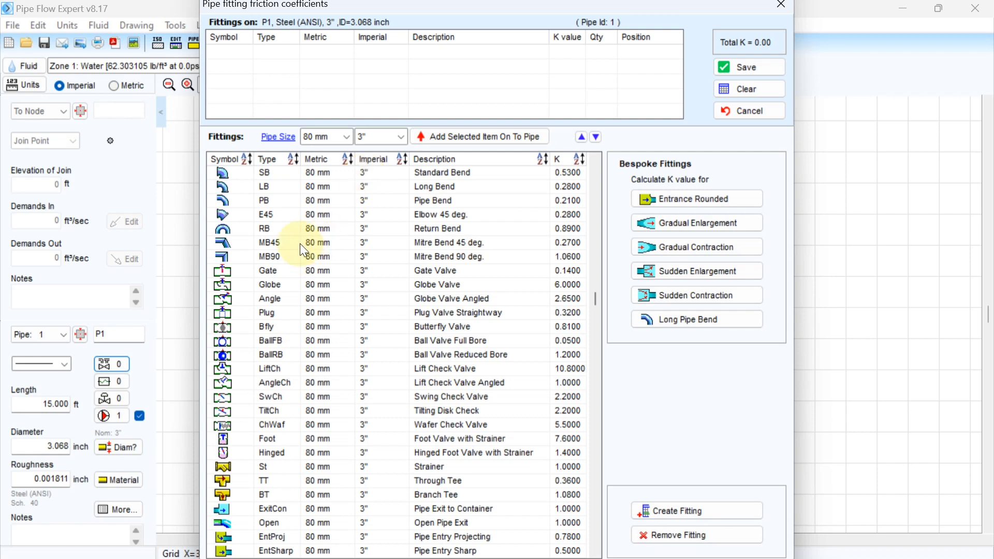
left_click(275, 275)
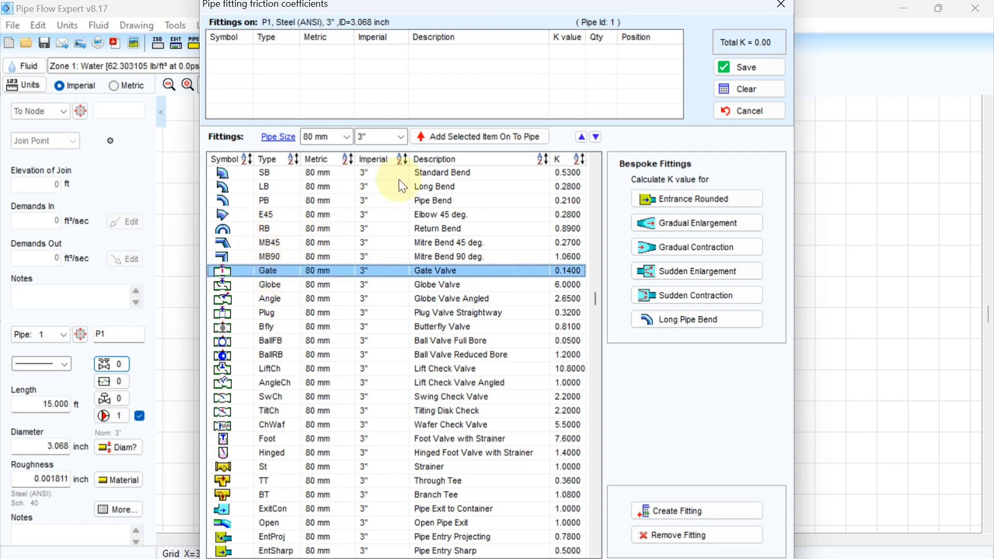
left_click(421, 140)
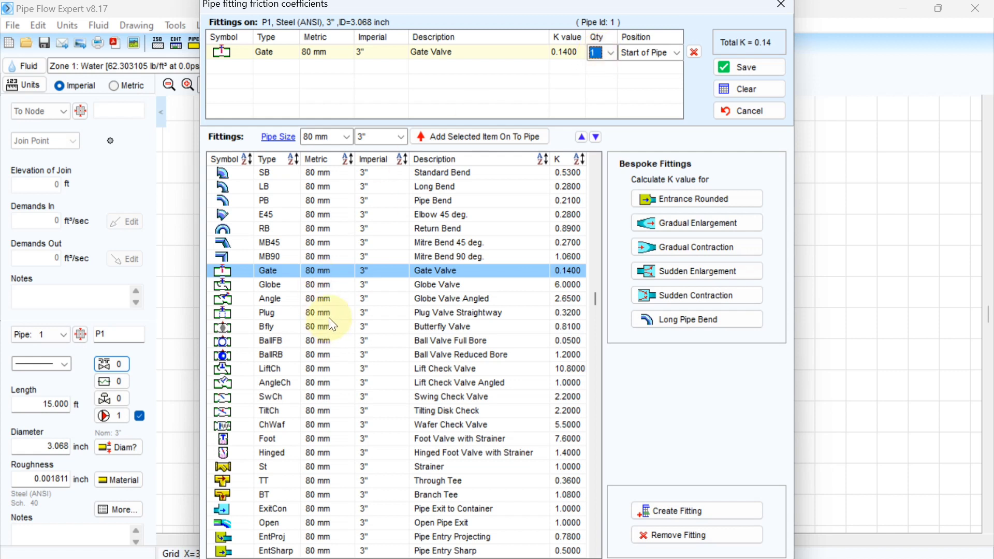
left_click(431, 462)
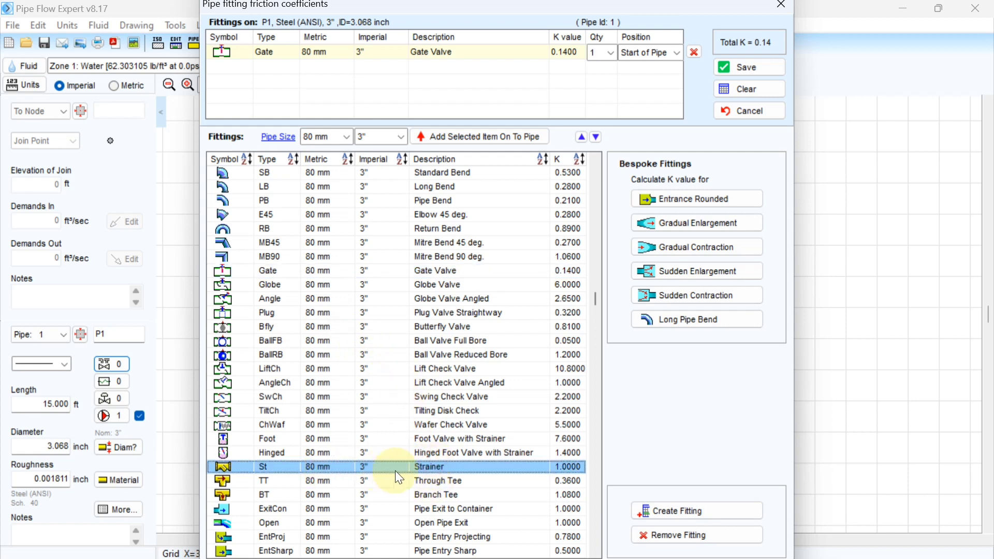
left_click(448, 142)
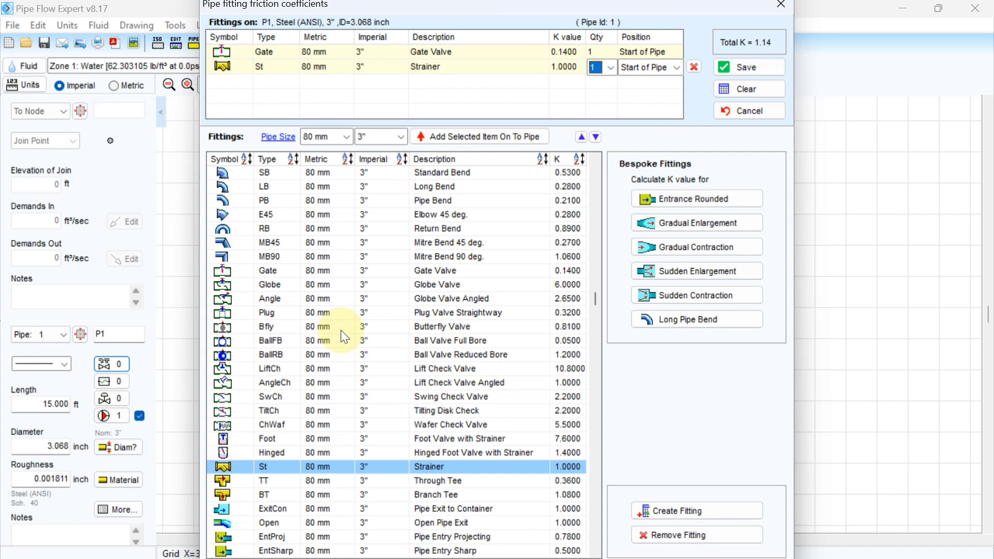
Step: Add a second 3" gate valve and a 3" swing check valve, both positioned at the end of pipe P1
left_click(265, 274)
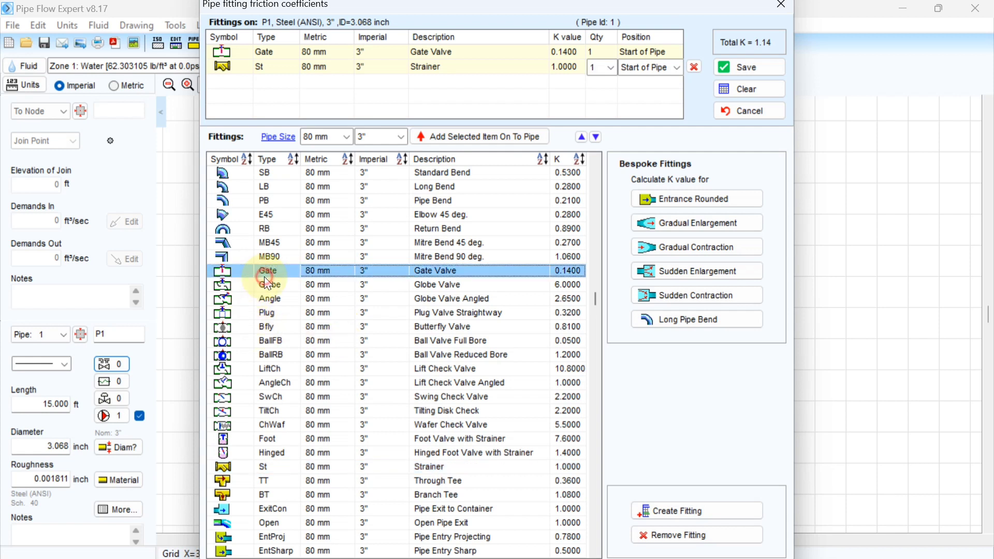
left_click(467, 134)
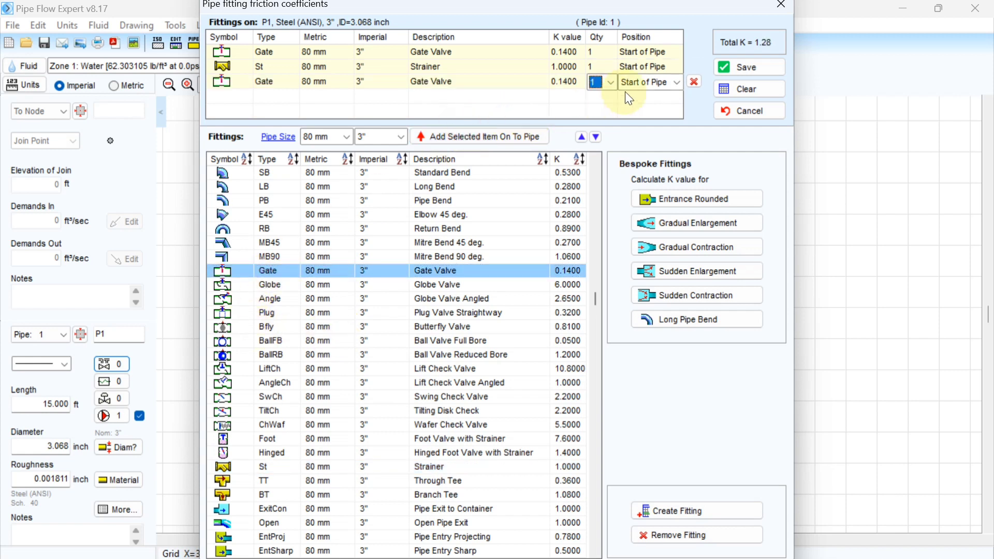
left_click(676, 83)
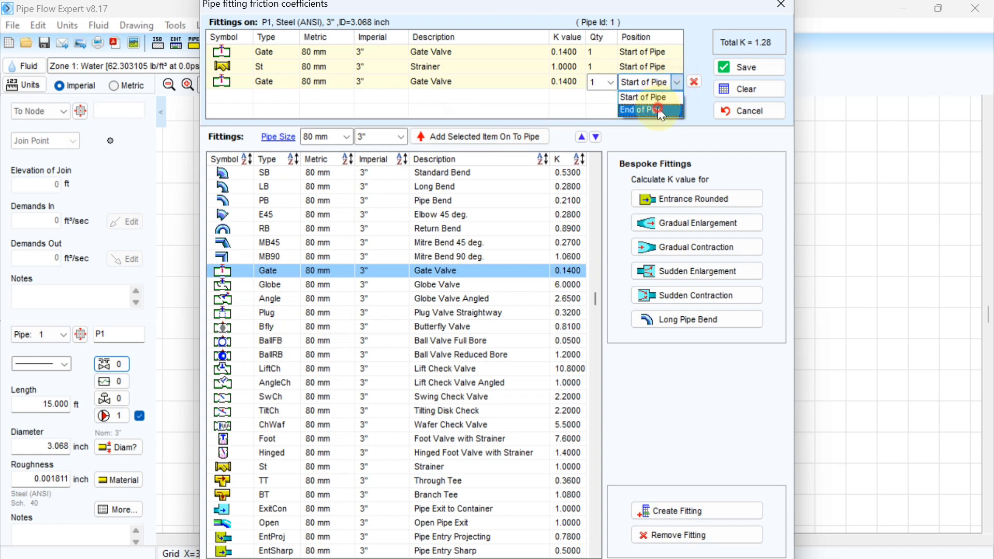
left_click(657, 106)
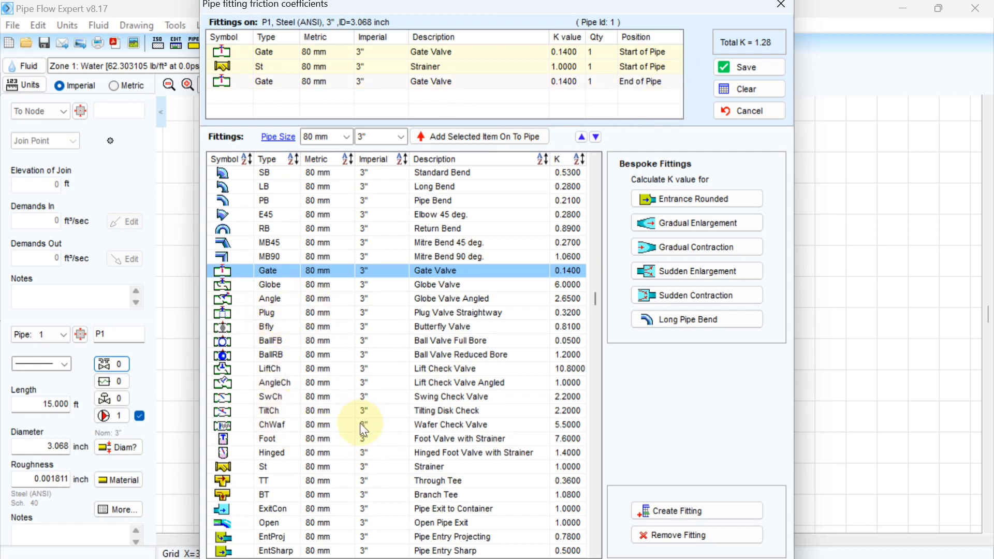
left_click(303, 397)
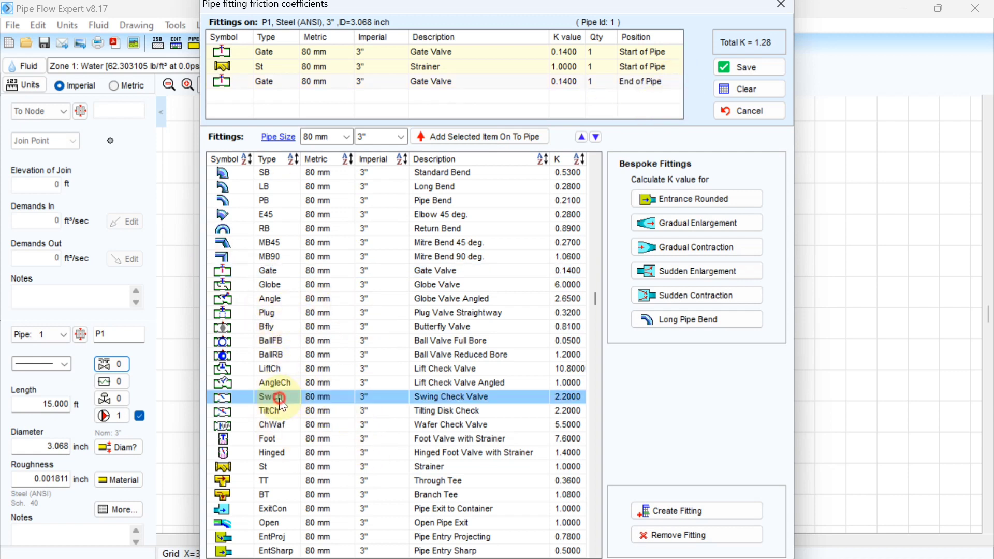
left_click(461, 135)
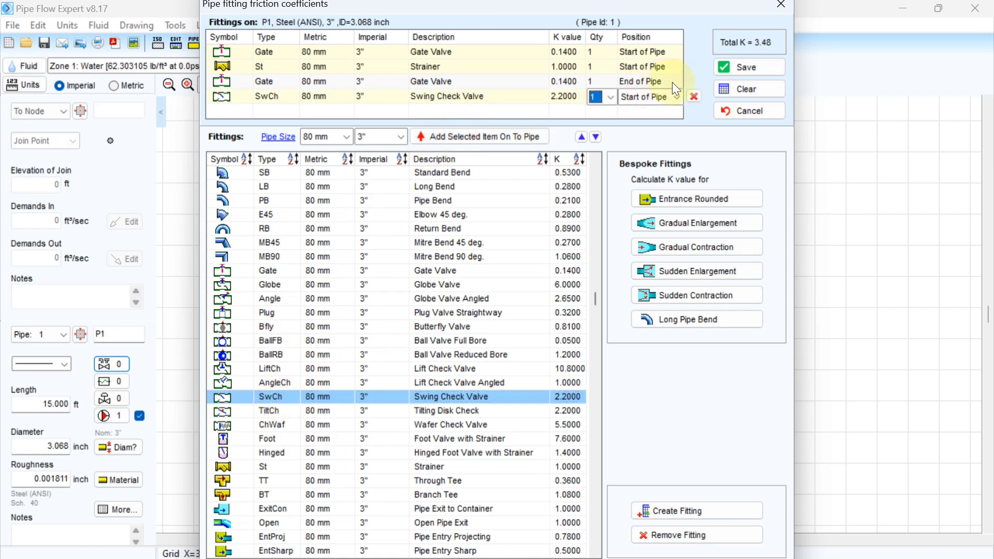
left_click(677, 97)
left_click(650, 124)
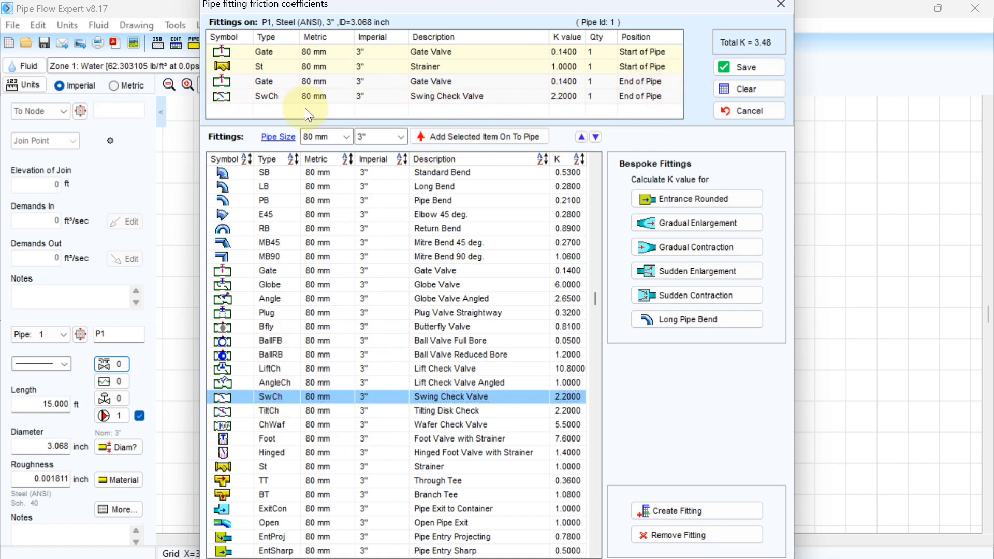
Step: Add a 3" standard bend at the end of pipe P1 and save the pipe's fittings
left_click(277, 177)
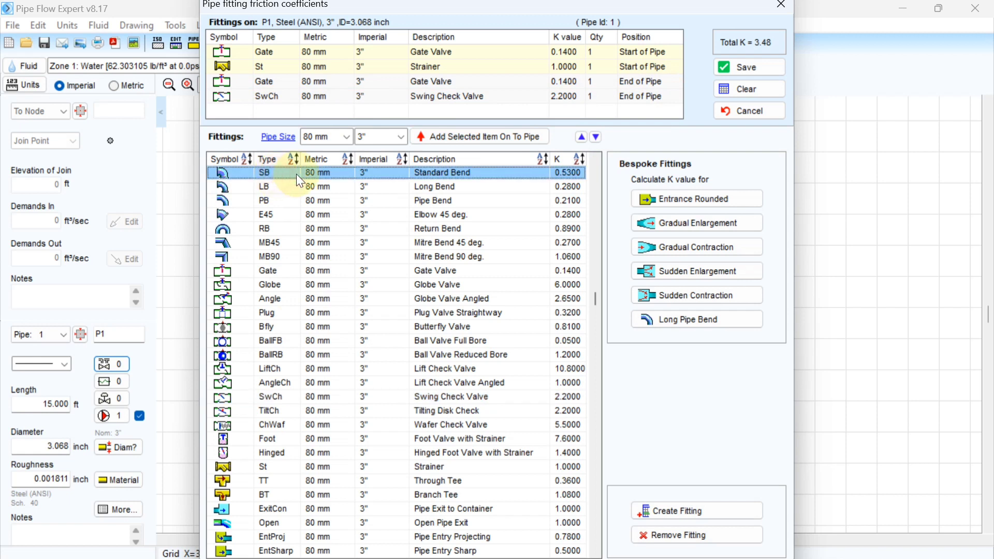
scroll(265, 216, "up", 1)
scroll(266, 220, "down", 1)
scroll(268, 223, "down", 1)
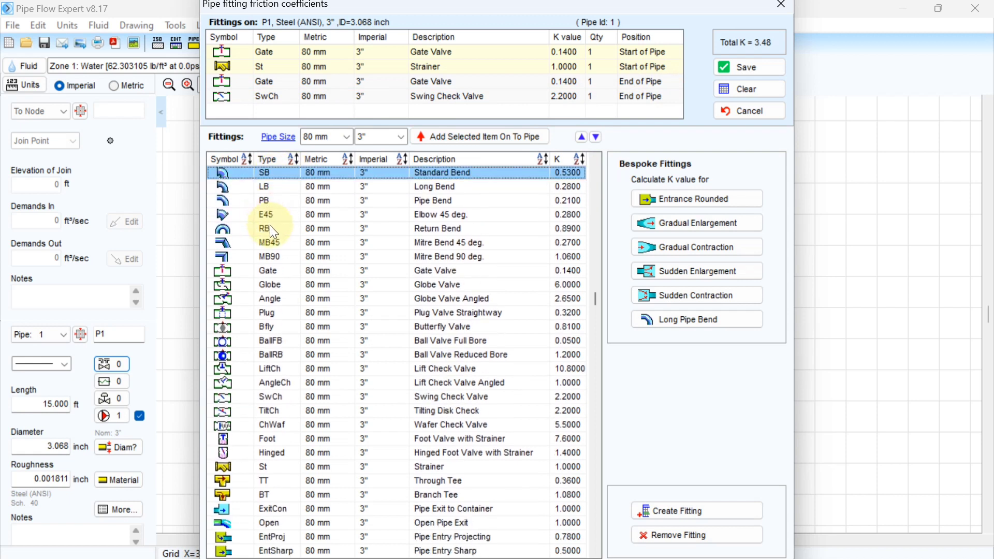
scroll(274, 233, "up", 1)
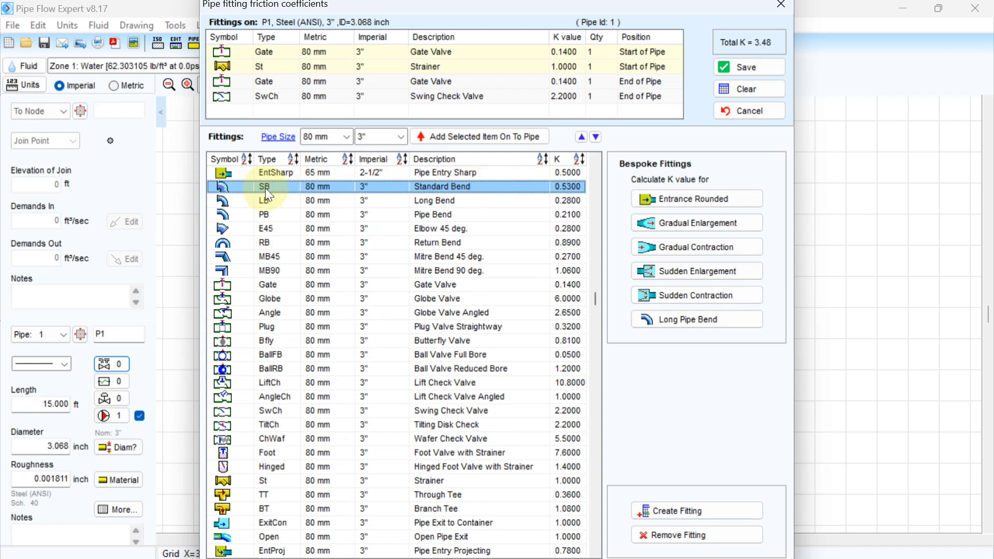
left_click(505, 136)
left_click(678, 116)
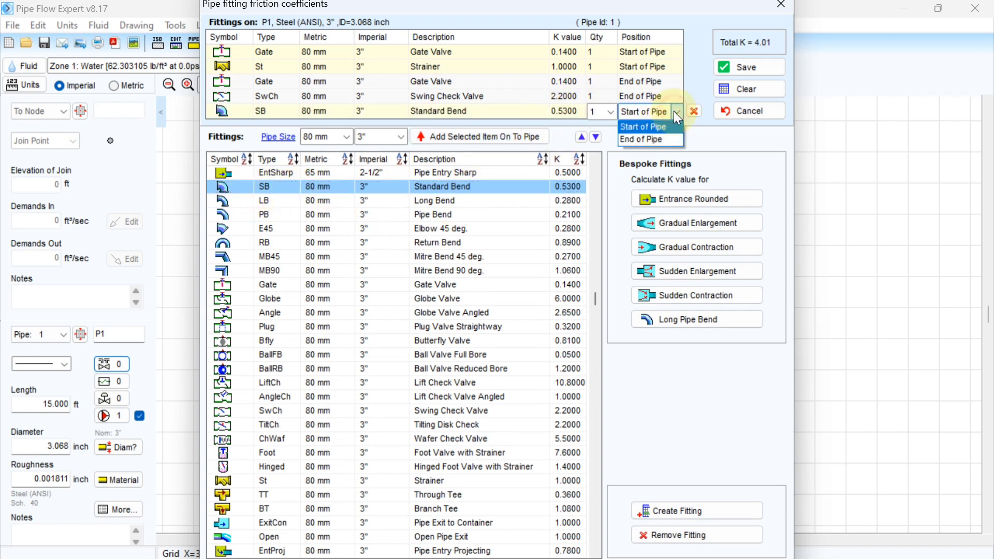
left_click(648, 141)
left_click(754, 67)
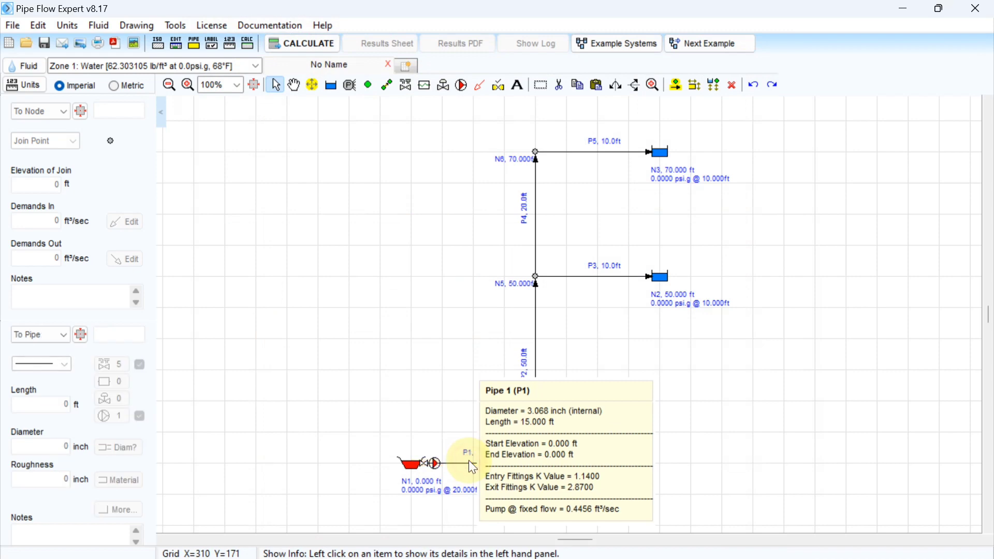
Step: Reopen the fittings of pipe P1 with the Add Fittings tool, check the list and total K value, and save
left_click(406, 85)
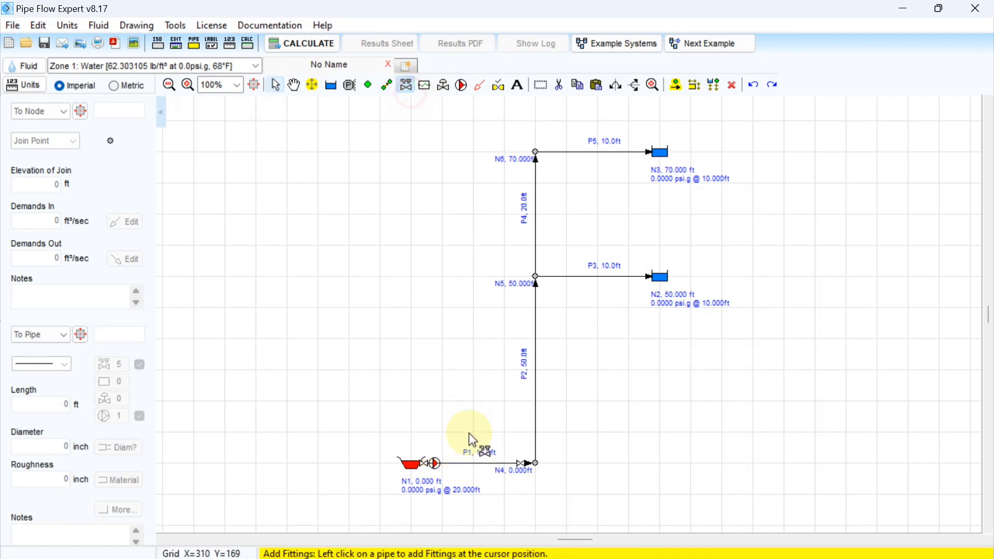
left_click(468, 463)
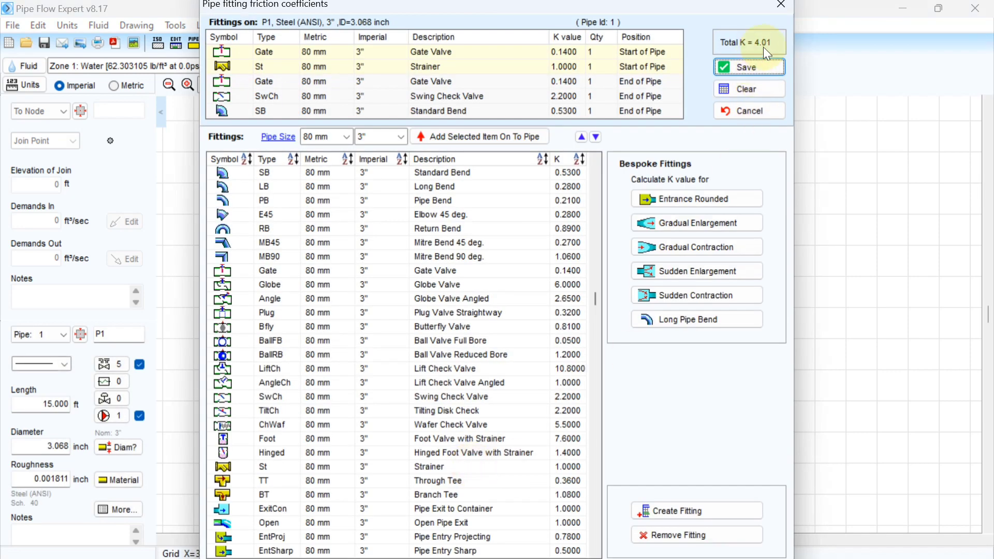
left_click(755, 65)
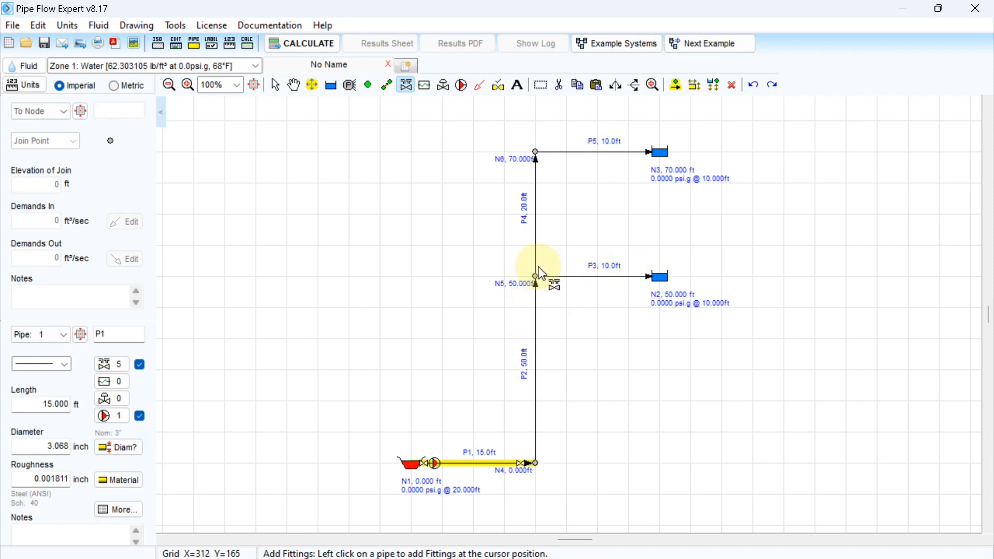
Step: Add a 3" branch tee at the end of pipe P2 and save its fittings
left_click(536, 311)
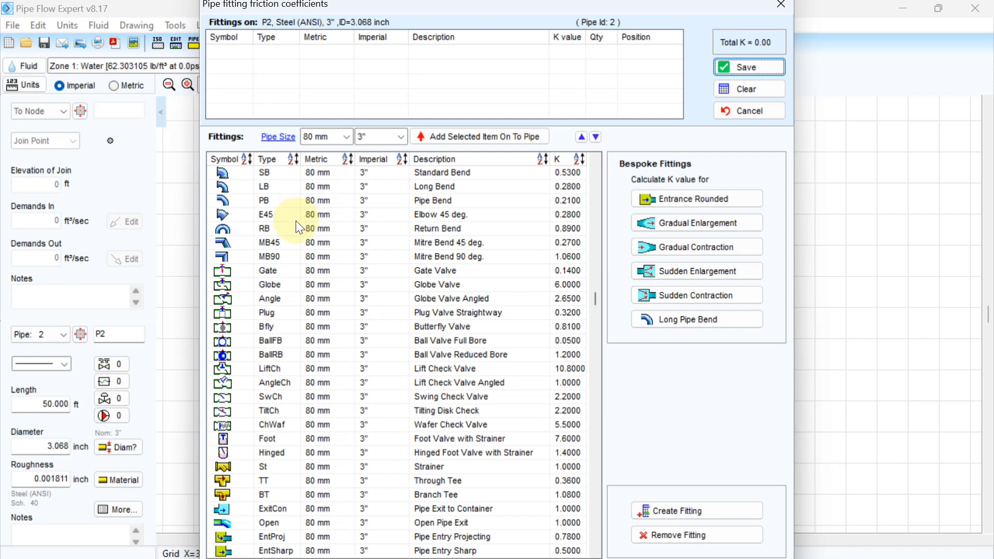
scroll(306, 359, "down", 1)
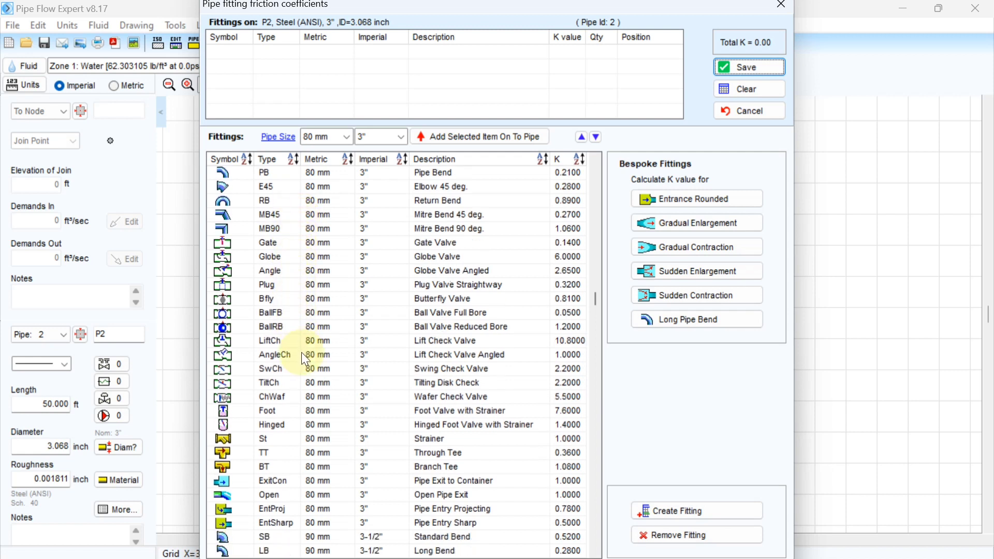
left_click(274, 469)
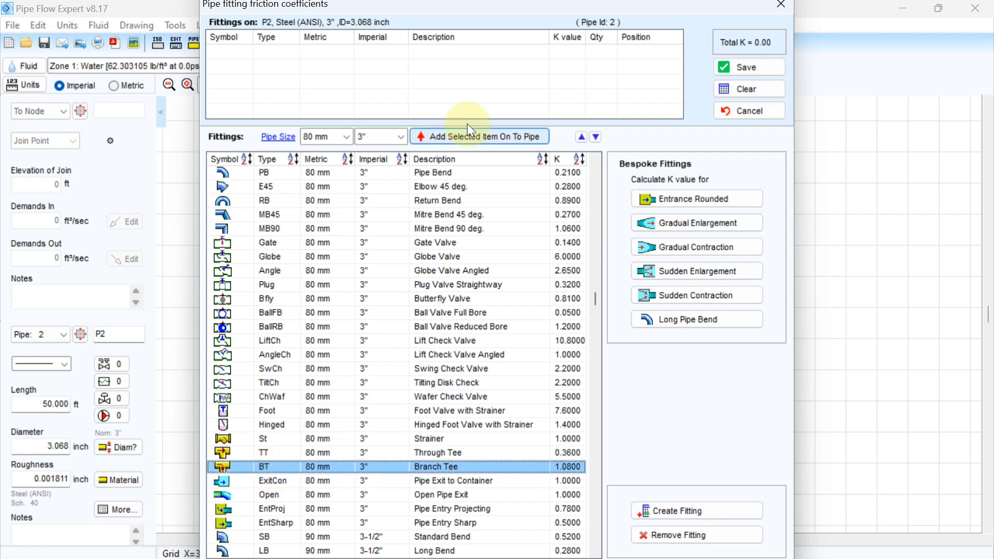
left_click(456, 141)
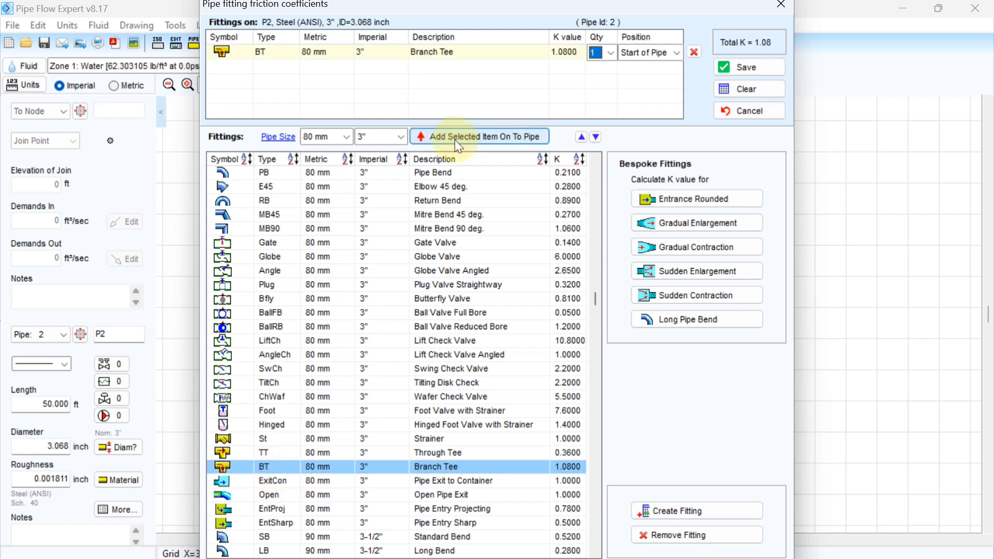
left_click(670, 54)
left_click(647, 79)
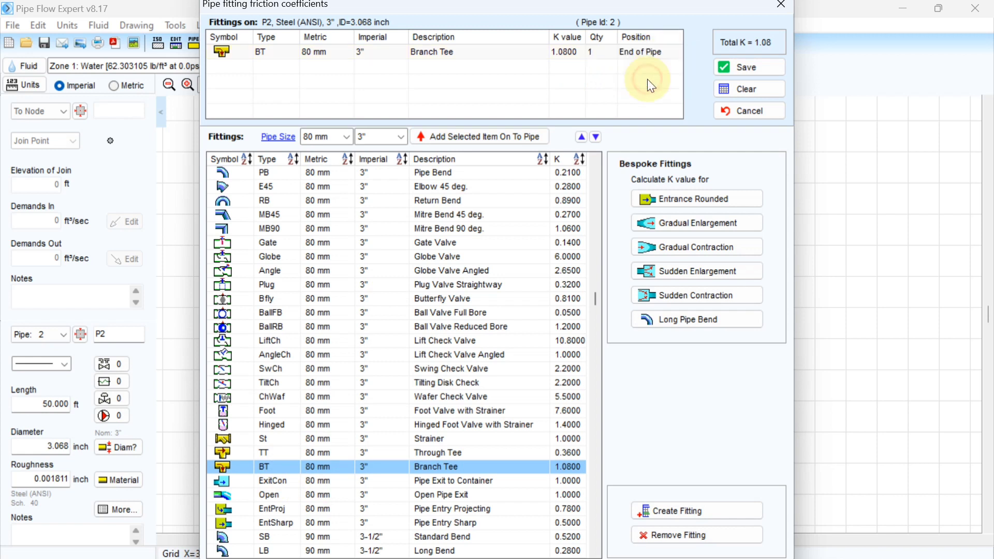
left_click(754, 64)
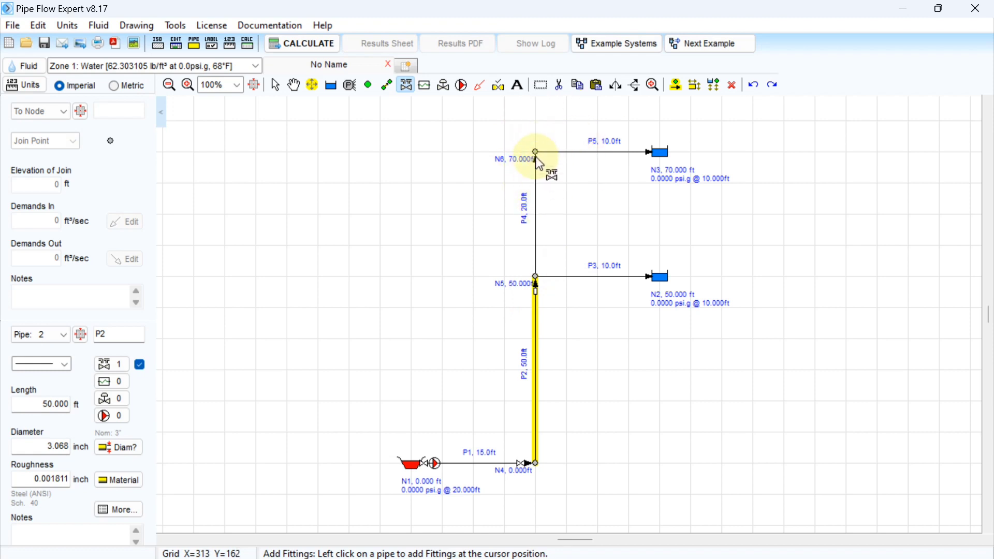
Step: Add a 2-1/2" standard bend at the end of pipe P4 and save its fittings
left_click(536, 190)
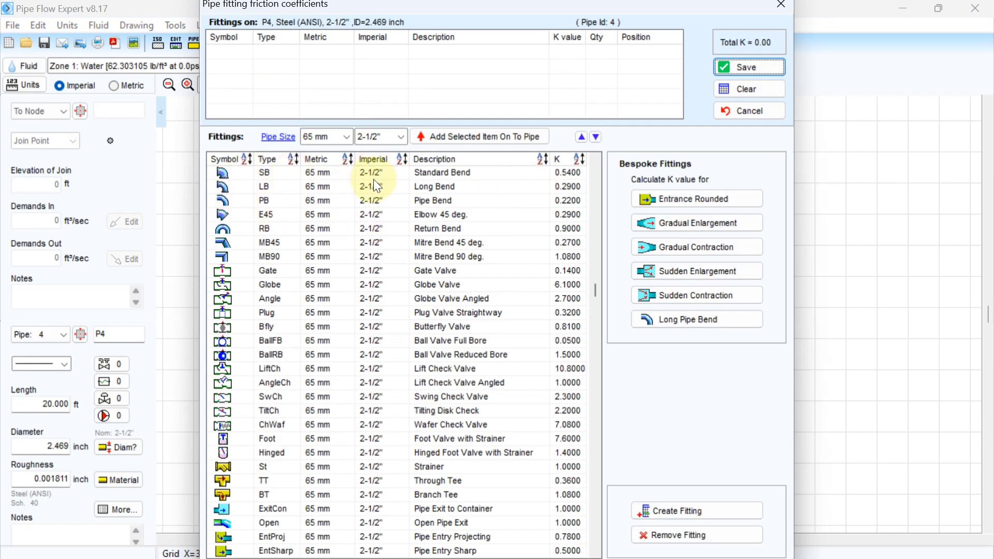
left_click(274, 175)
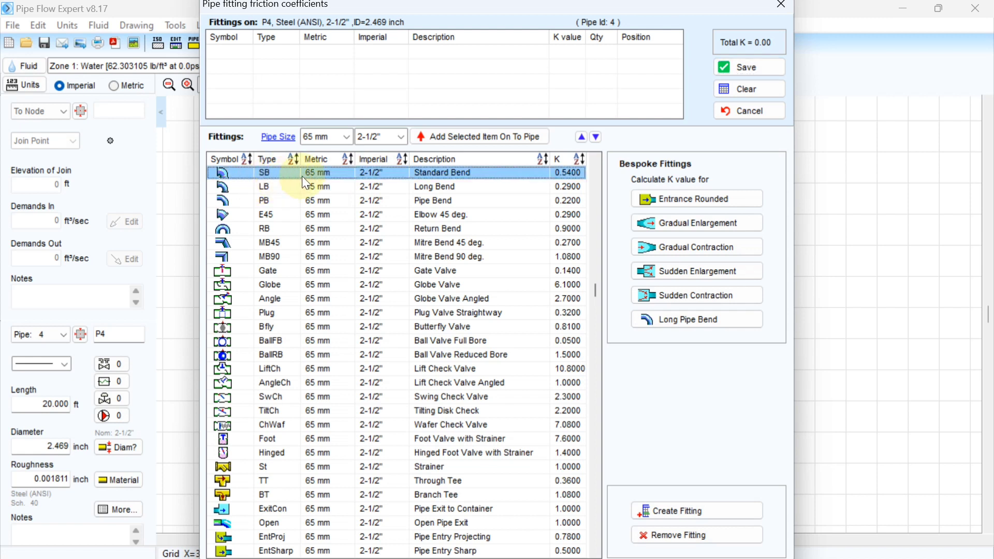
left_click(504, 137)
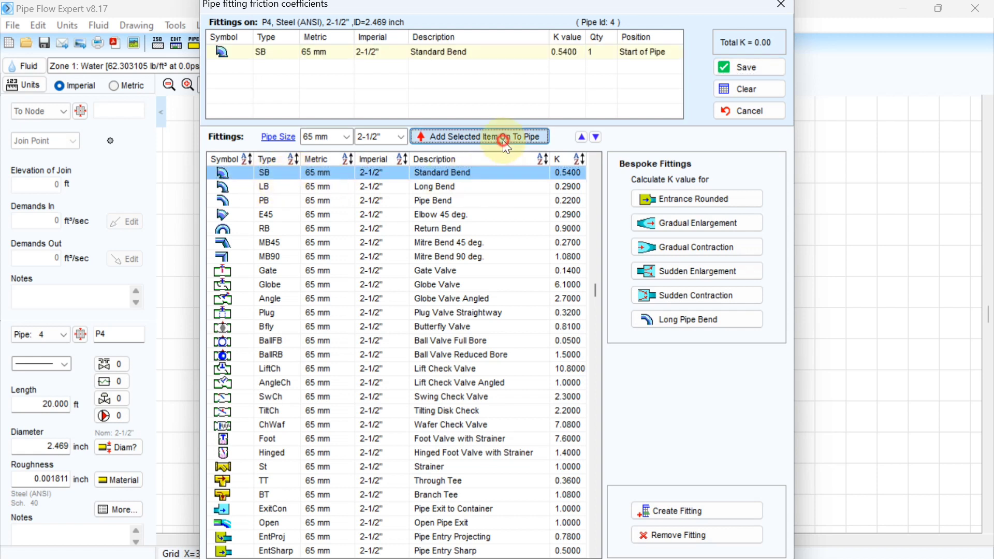
left_click(678, 55)
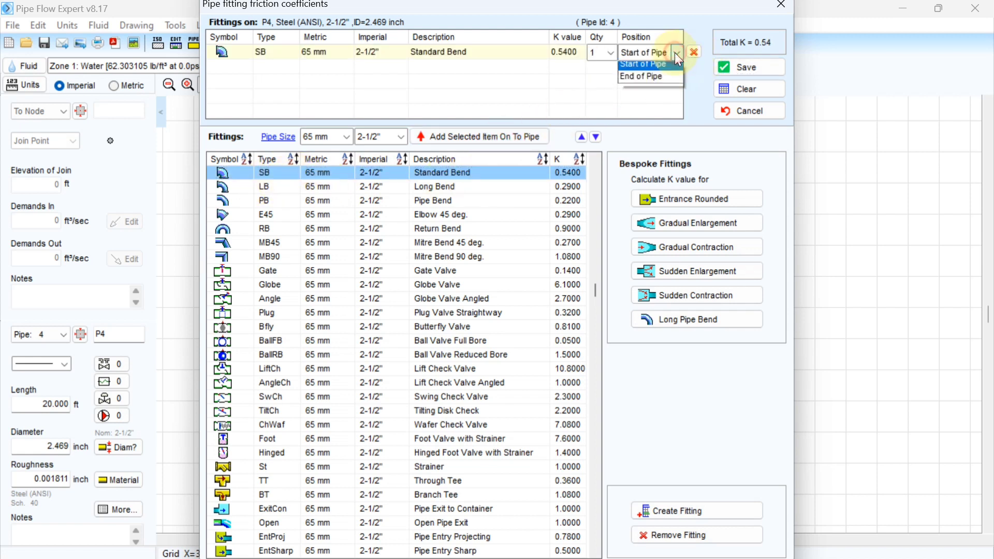
left_click(654, 80)
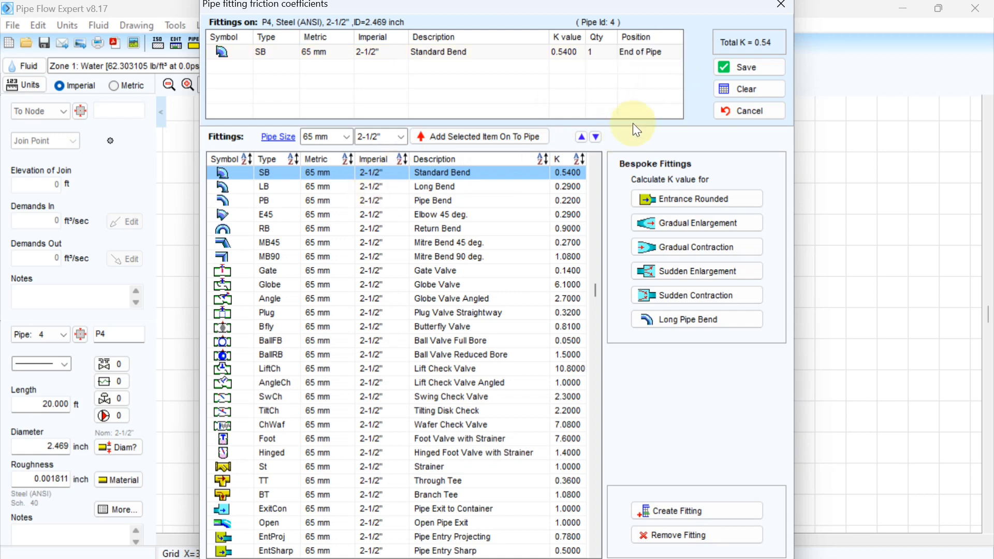
left_click(739, 66)
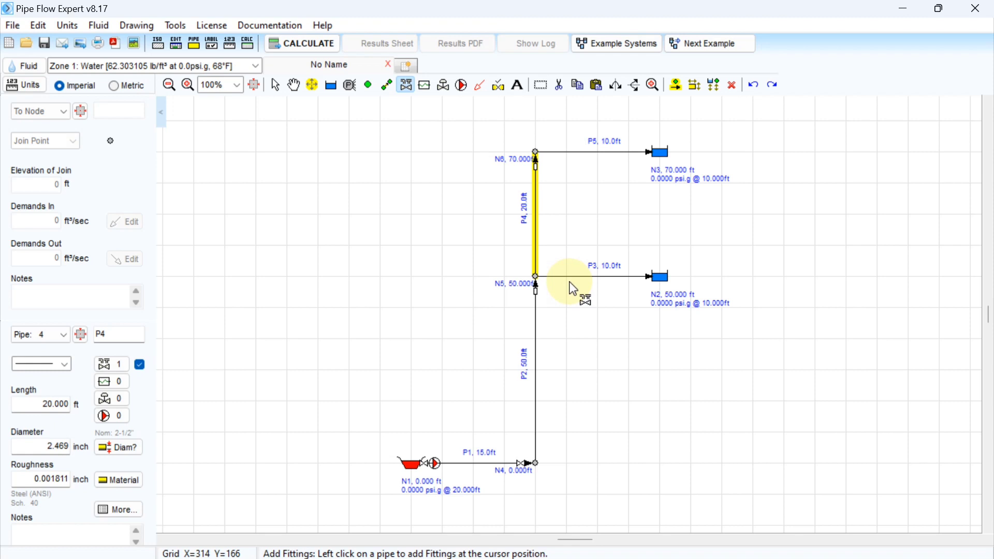
Step: Add a flow control valve named FCV to pipe P3 with a set flow of 80 US gpm
left_click(449, 91)
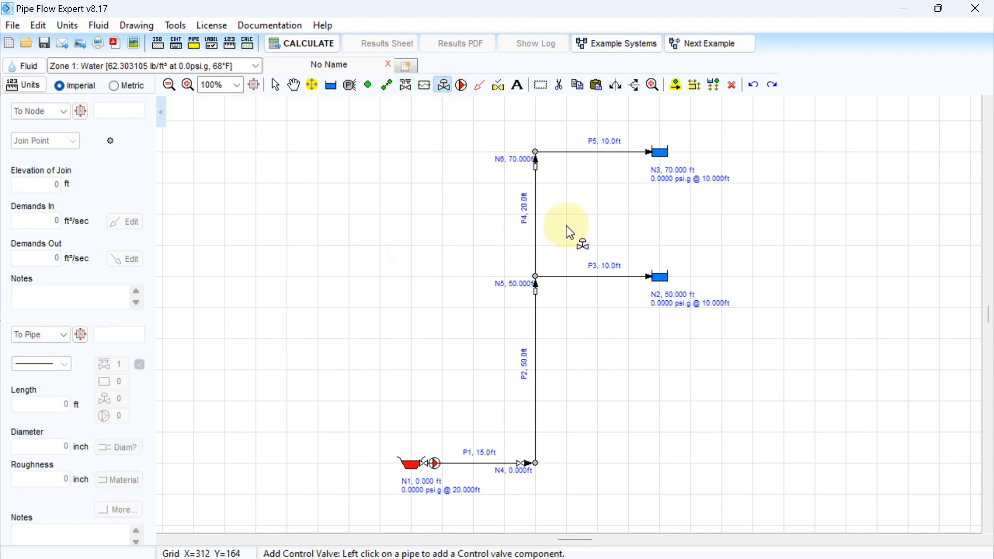
left_click(587, 277)
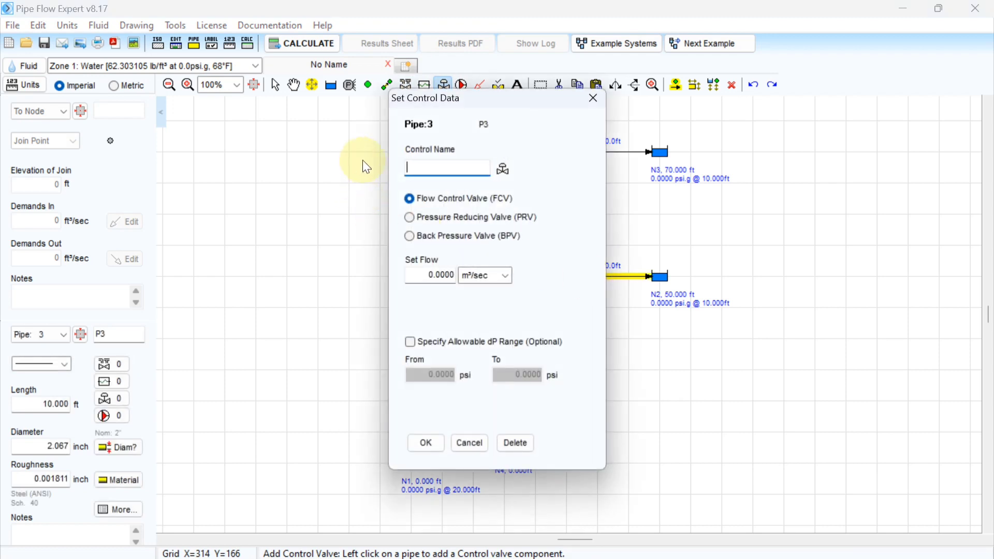
type("FCV")
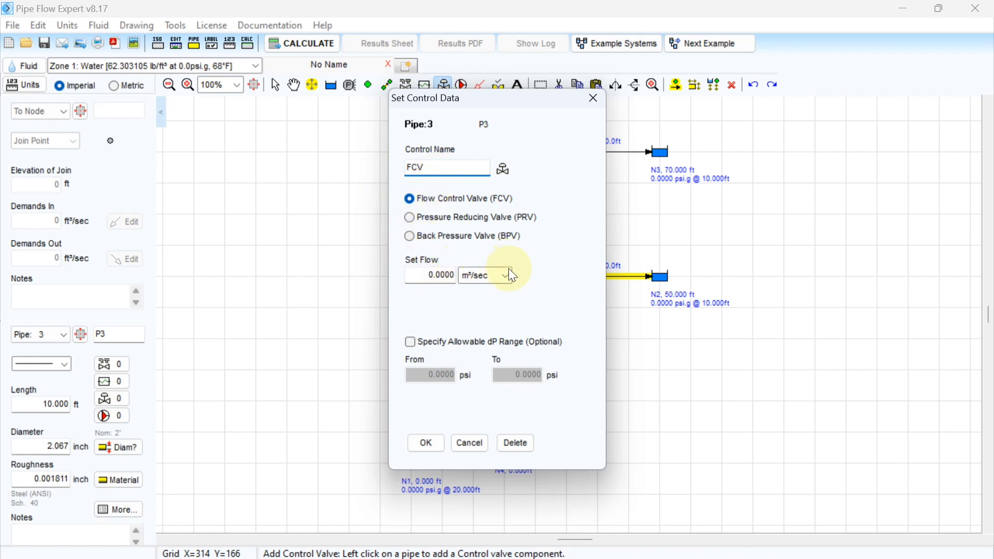
left_click_drag(516, 98, 369, 114)
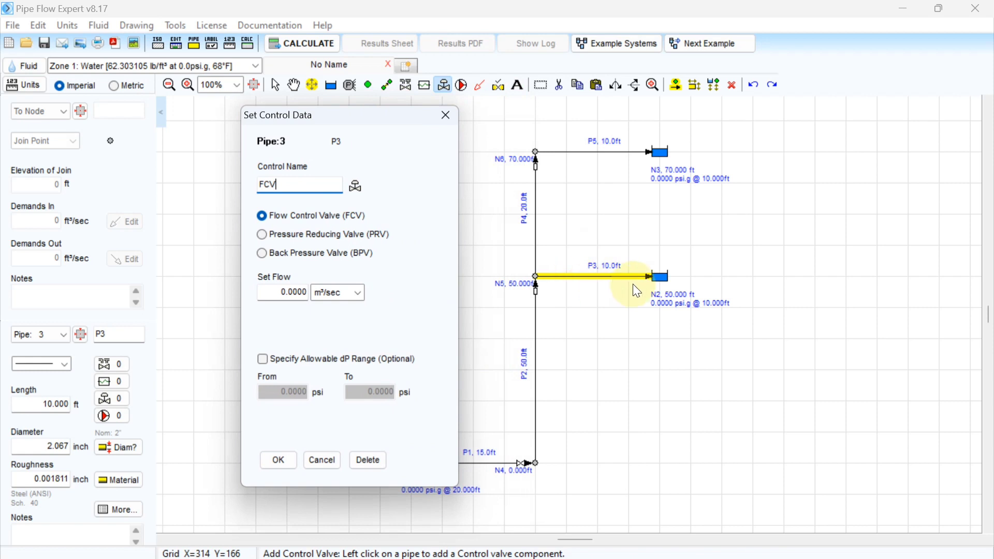
left_click(358, 293)
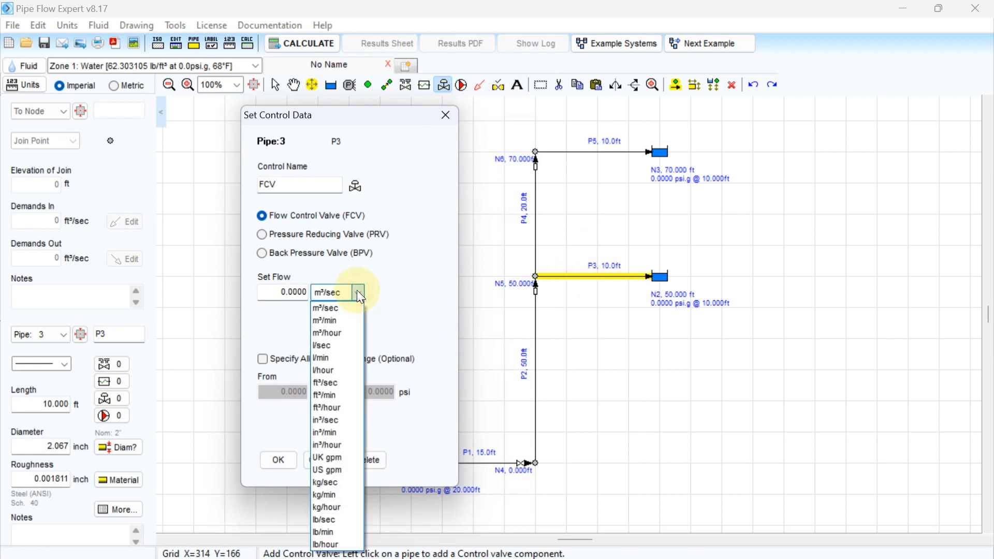
left_click(341, 471)
left_click_drag(282, 294, 306, 295)
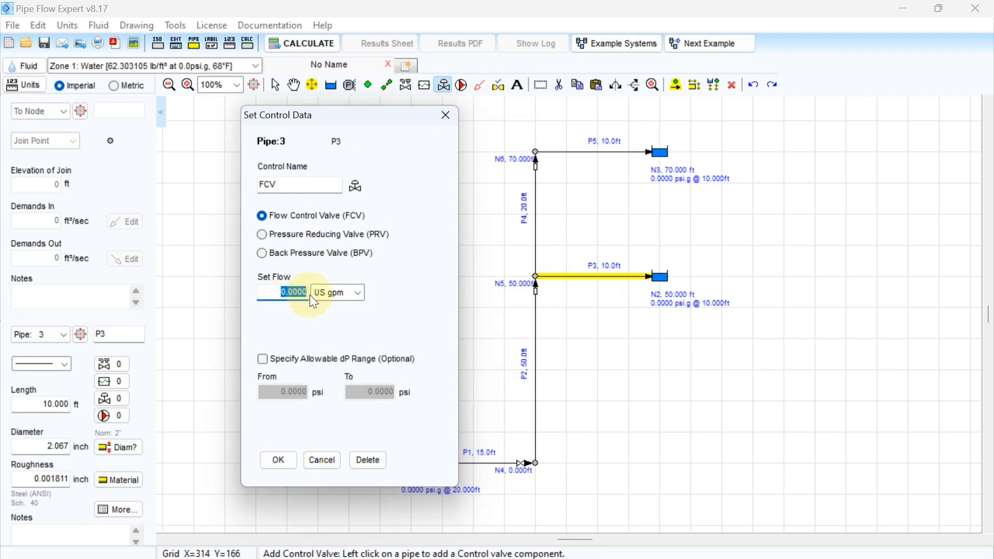
type("80")
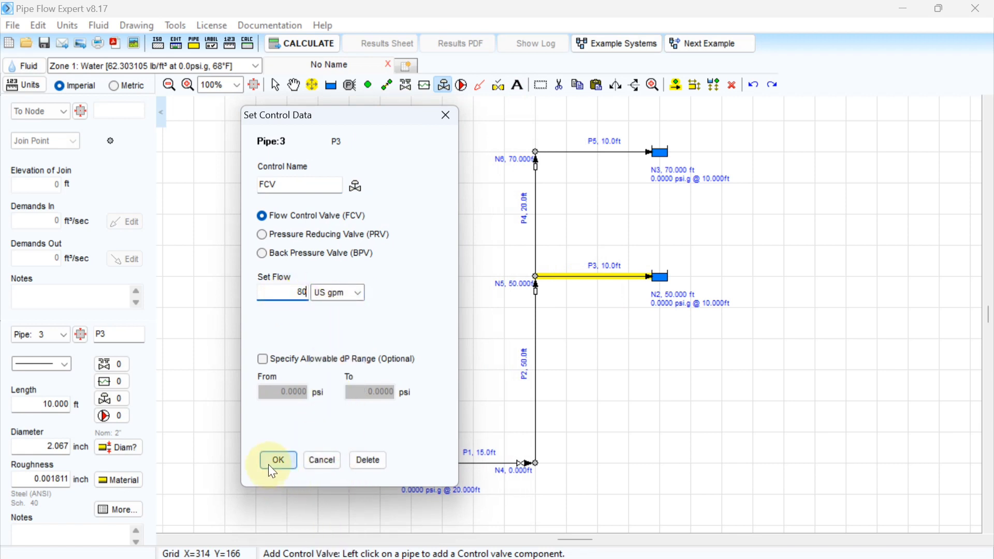
left_click(274, 462)
mouse_move(590, 282)
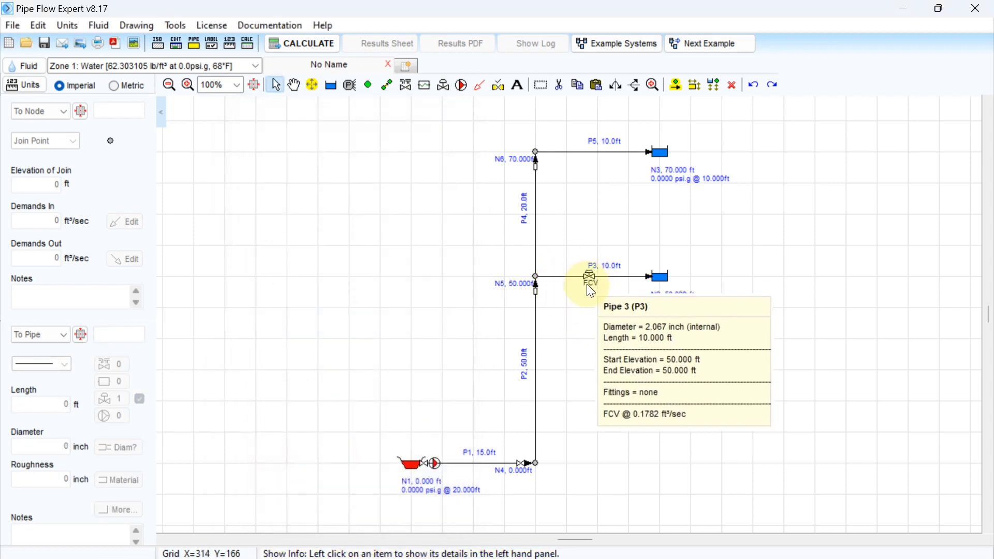
Step: Calculate the system and read through the results log, including the configuration, losses, pressures and pipe network comments
mouse_move(551, 145)
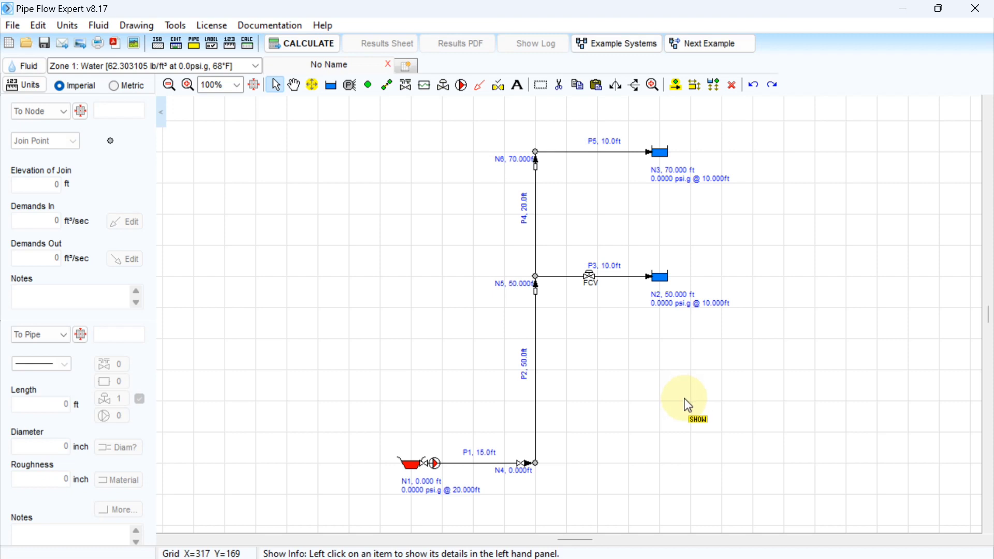
left_click(301, 45)
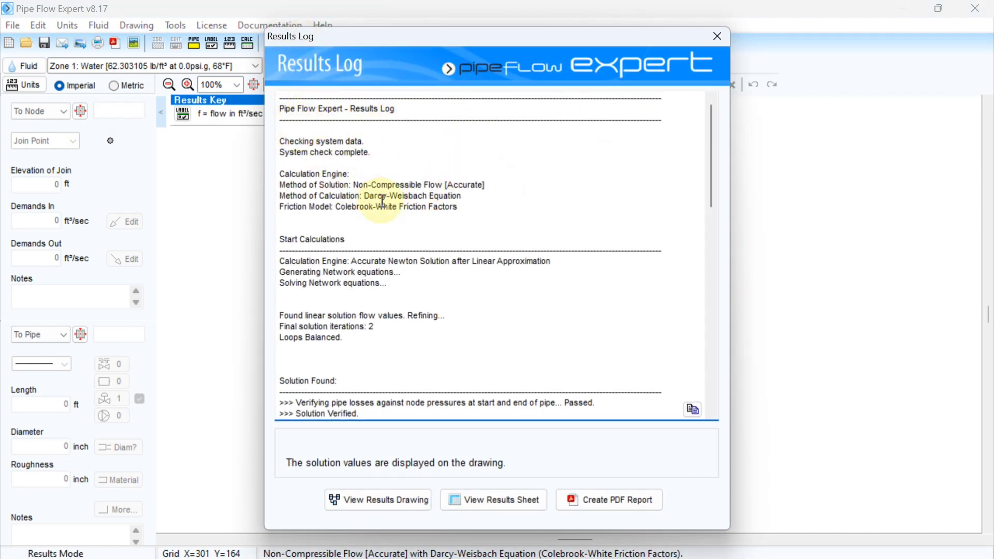
scroll(369, 222, "down", 1)
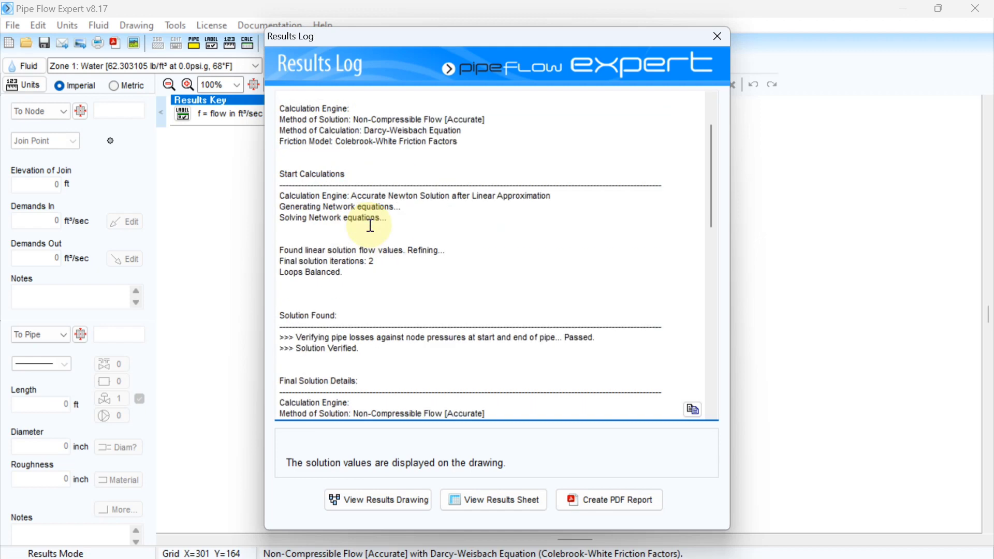
scroll(341, 215, "up", 1)
scroll(344, 235, "down", 11)
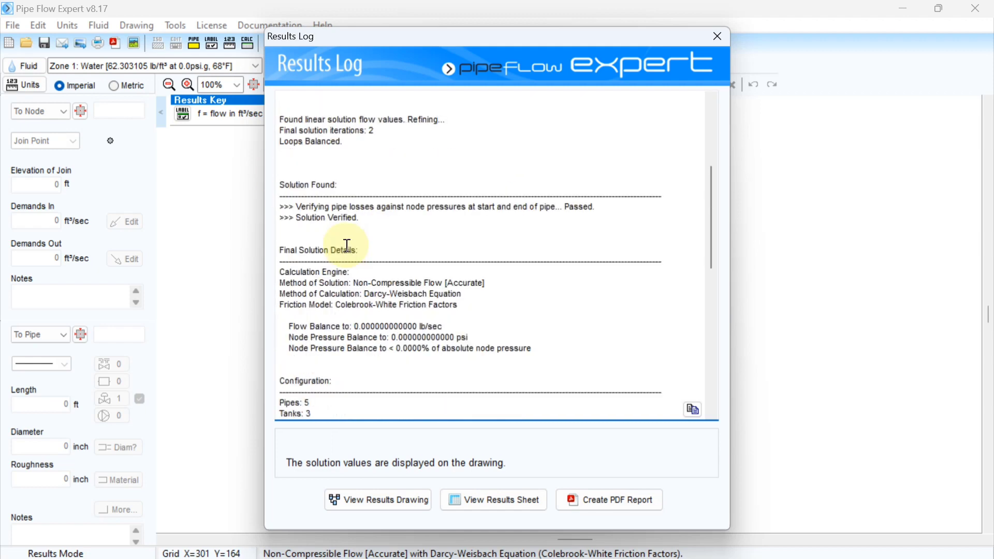
scroll(347, 246, "down", 6)
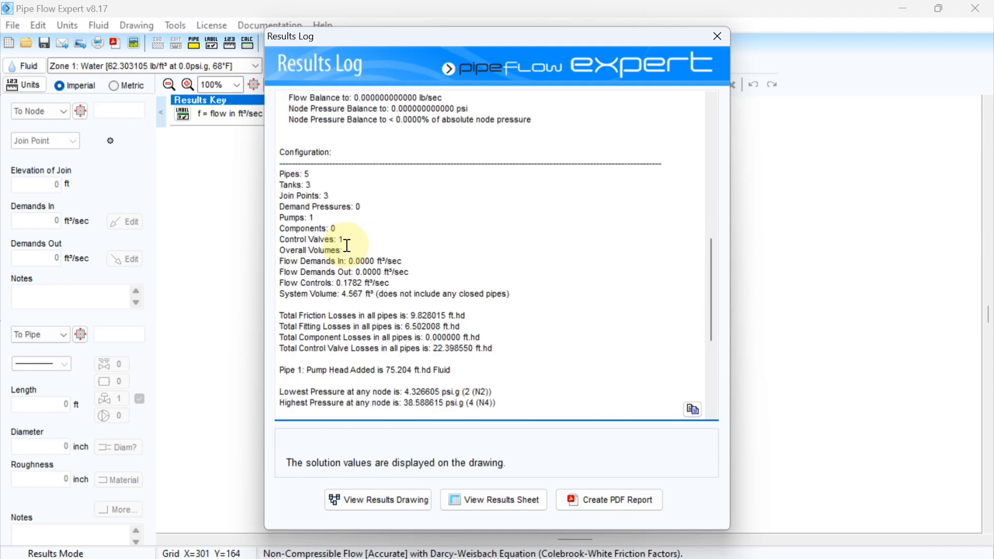
scroll(348, 245, "down", 2)
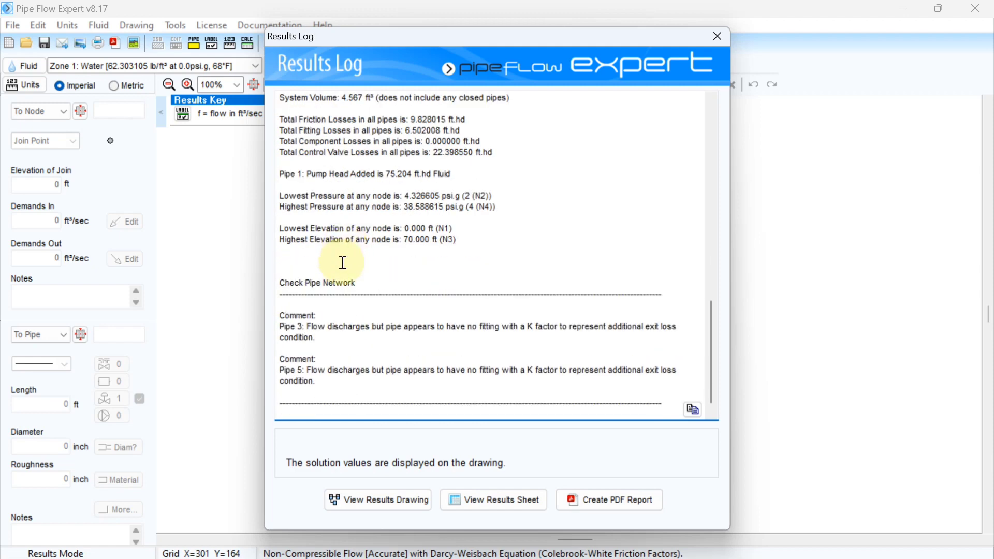
scroll(321, 294, "up", 2)
scroll(320, 293, "down", 2)
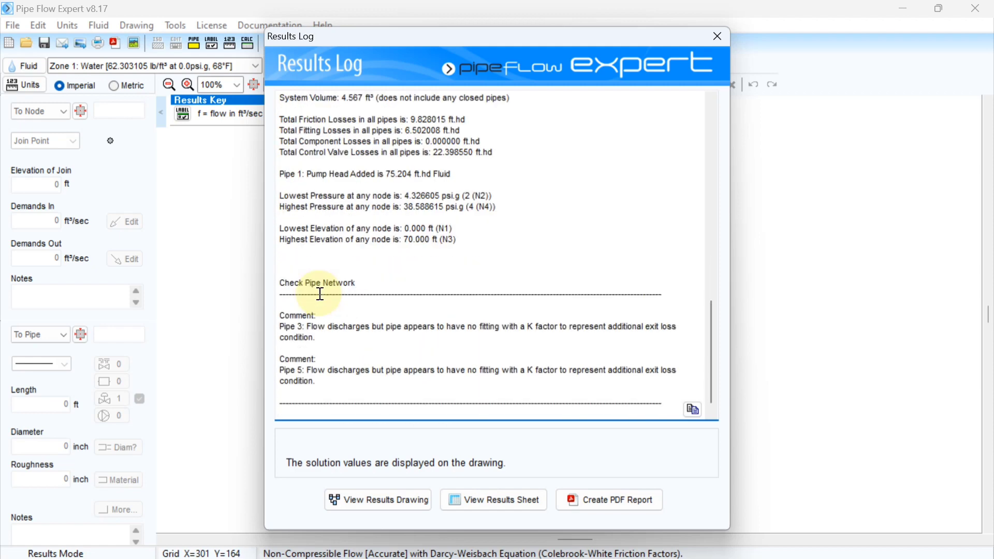
scroll(321, 293, "down", 1)
scroll(321, 294, "up", 2)
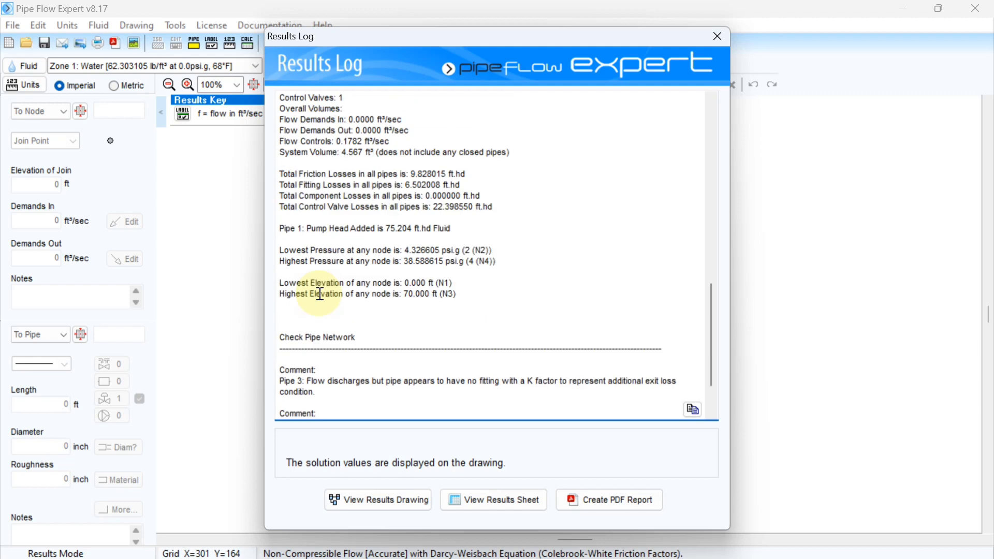
scroll(320, 294, "up", 1)
scroll(321, 293, "up", 4)
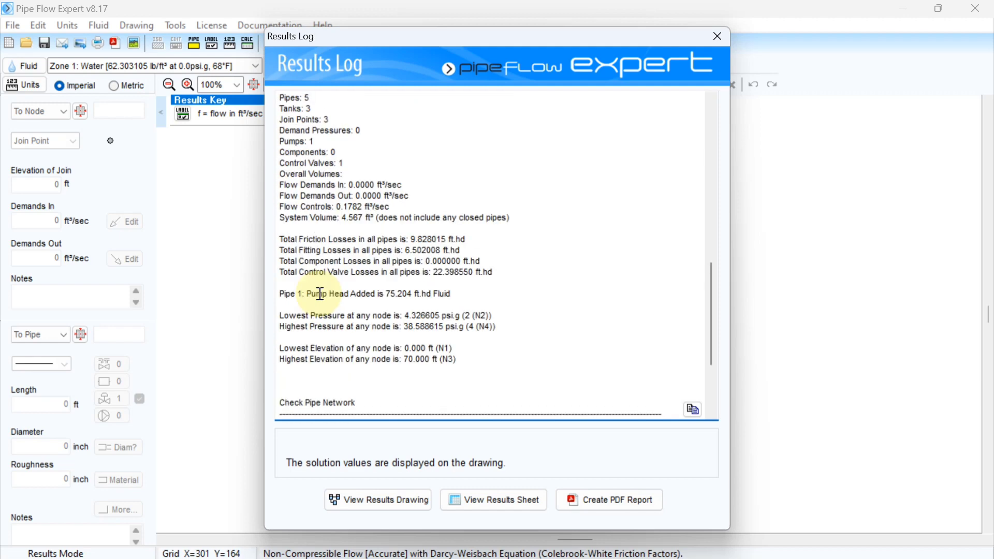
scroll(320, 294, "down", 2)
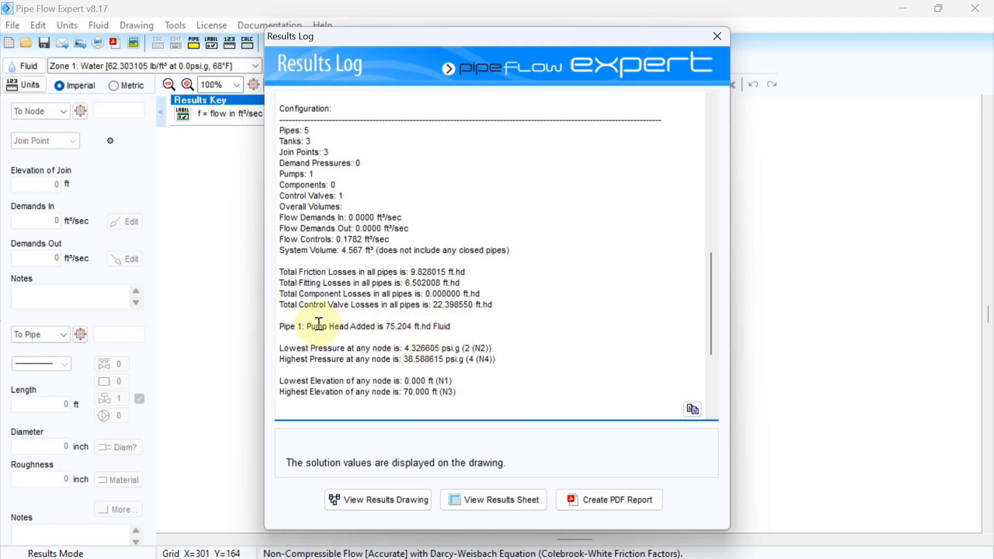
Step: Highlight the pump head added to pipe 1 in the results log and review the solution details
left_click_drag(309, 326, 400, 334)
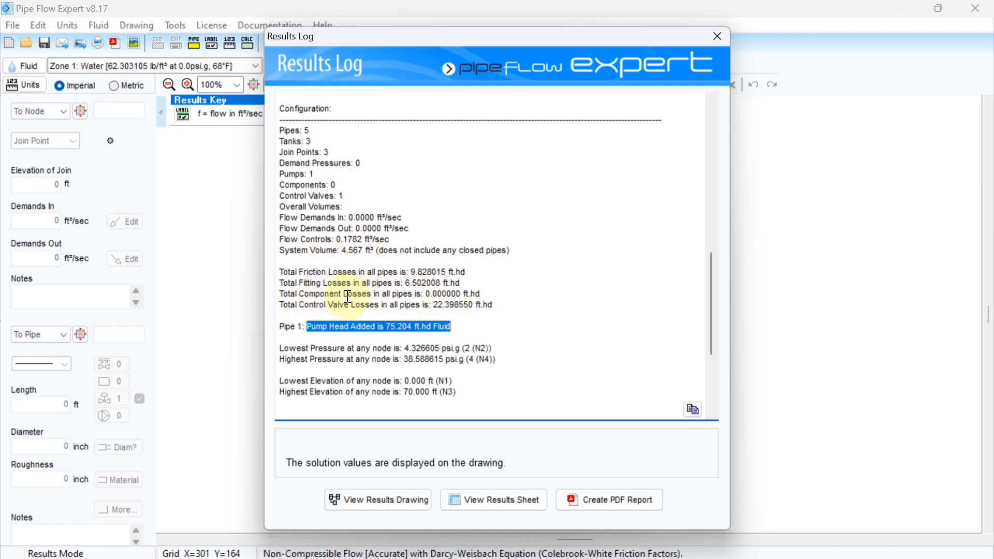
scroll(344, 321, "up", 3)
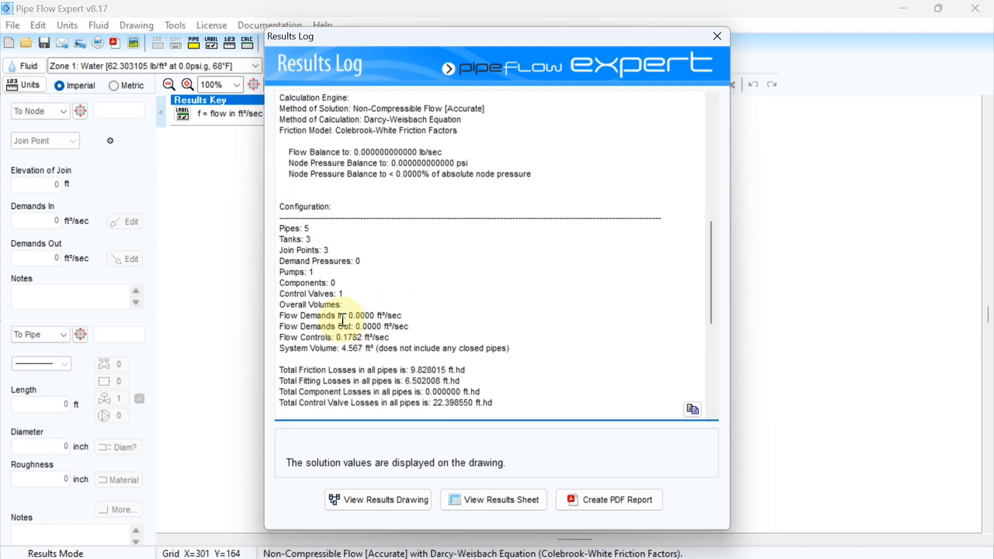
scroll(344, 321, "up", 4)
scroll(344, 321, "up", 3)
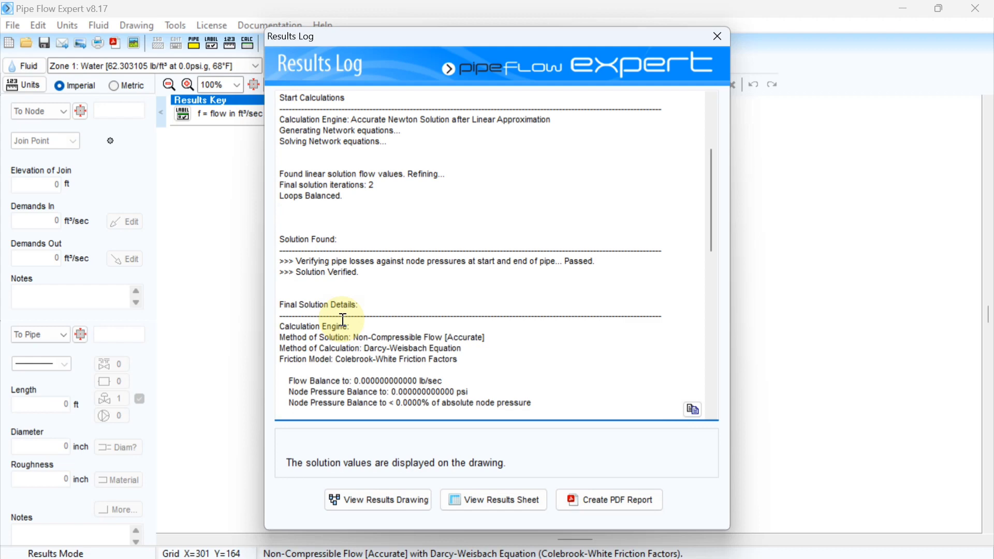
scroll(344, 319, "down", 12)
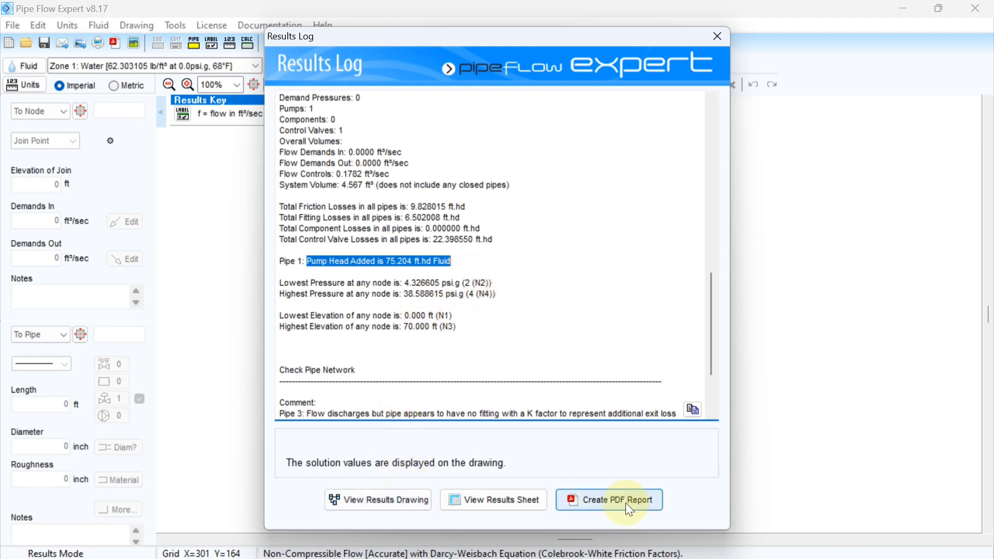
Step: View the results drawing and examine the pipe velocity colors and the calculated results of the pipes, including P3
left_click(373, 500)
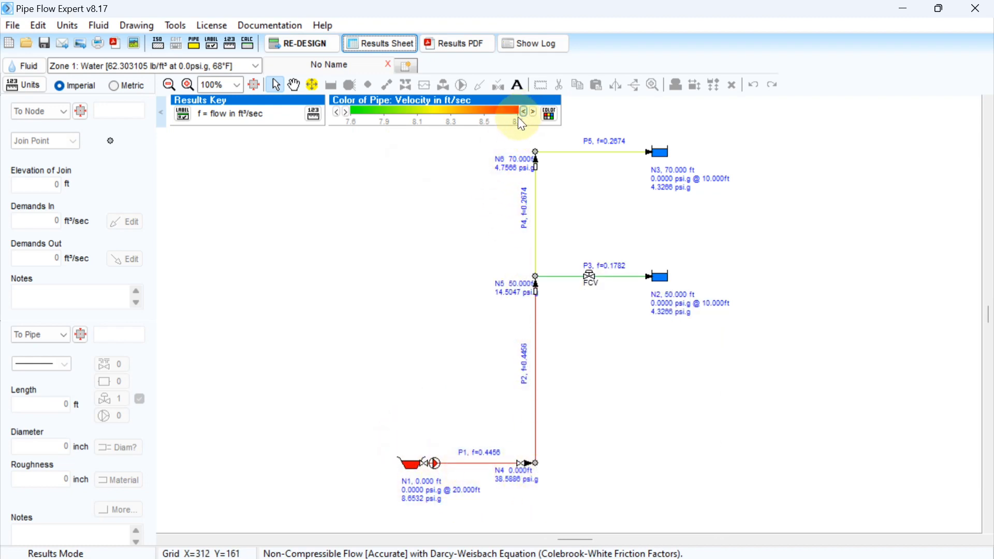
mouse_move(538, 411)
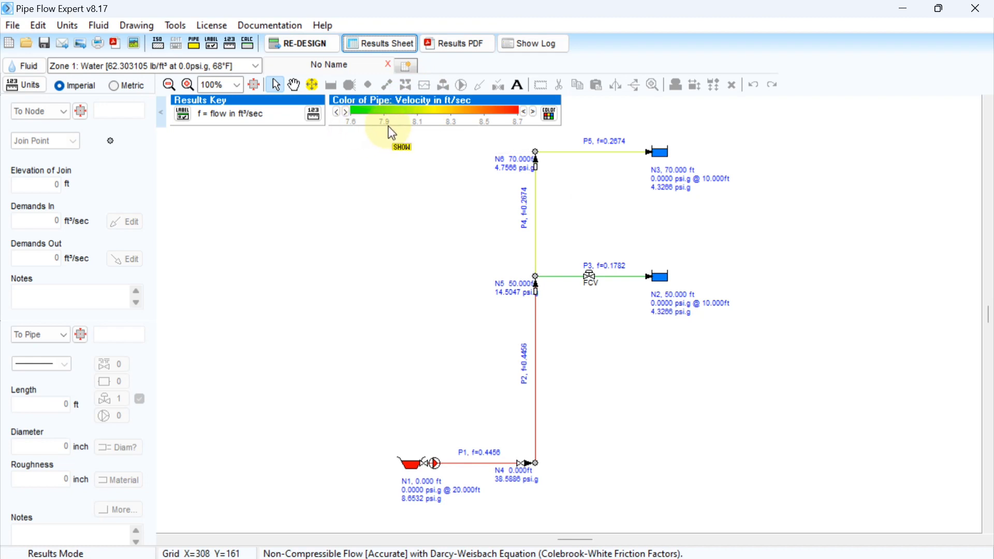
mouse_move(553, 276)
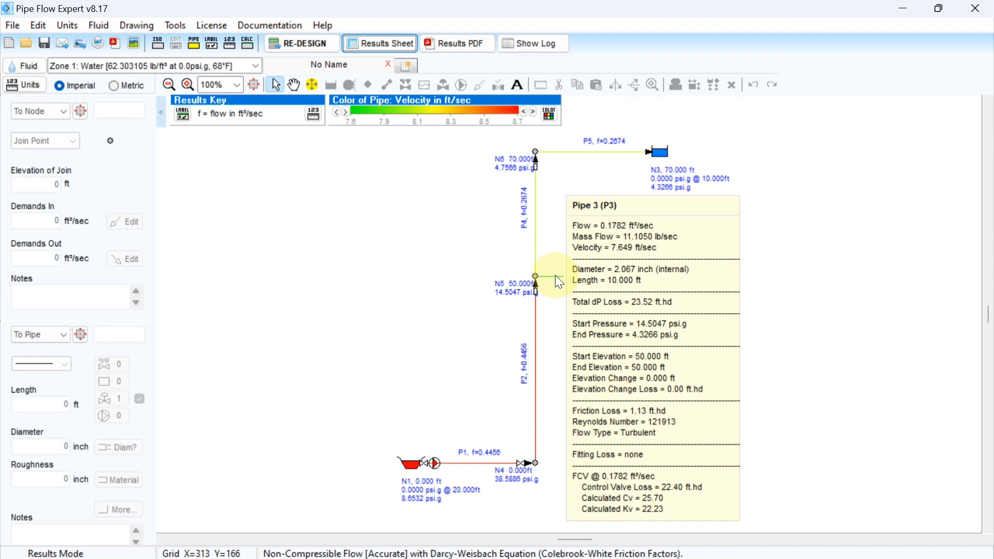
mouse_move(531, 204)
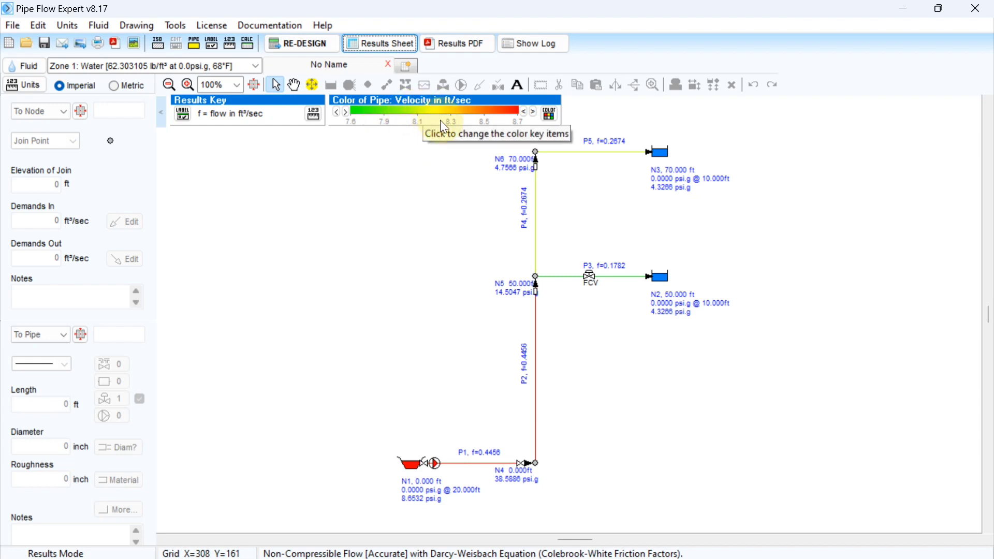
mouse_move(588, 161)
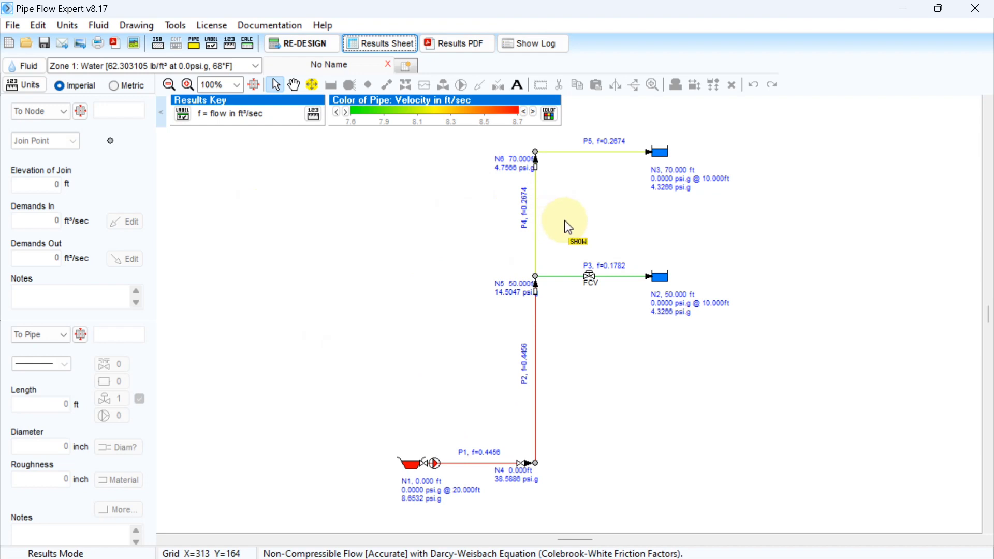
Step: Return the system to design mode and run the calculation again
left_click(309, 49)
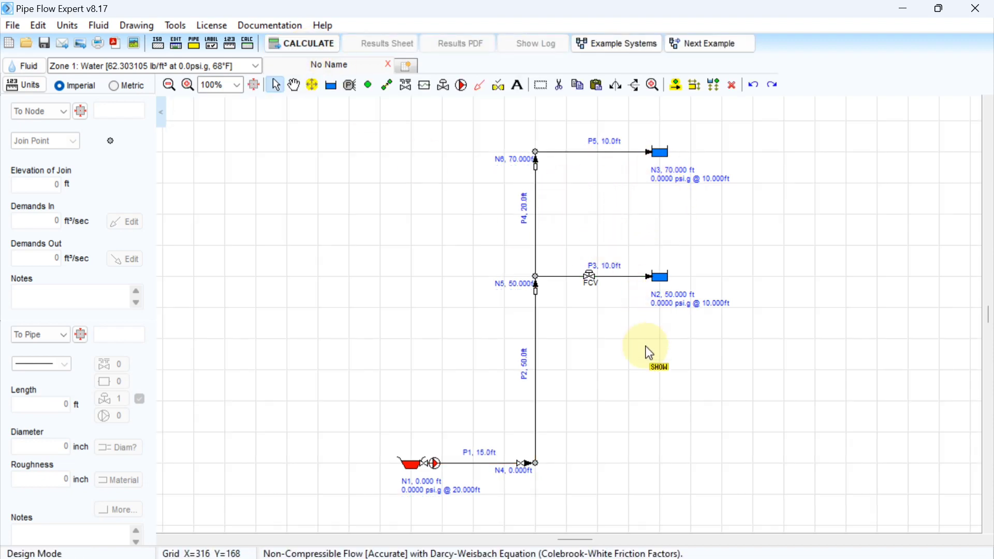
left_click(276, 43)
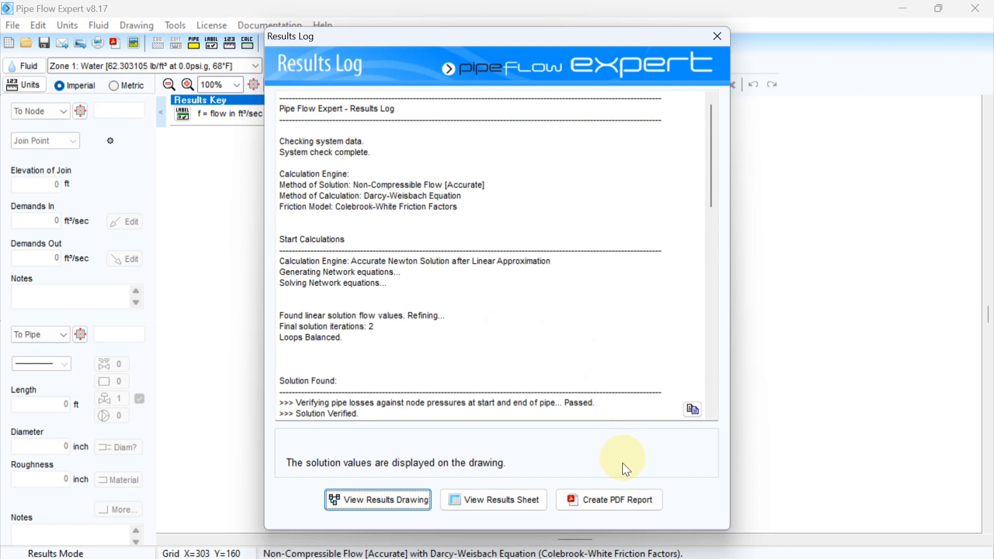
Step: Start a PDF report of the results and set its project name to ABC
left_click(614, 502)
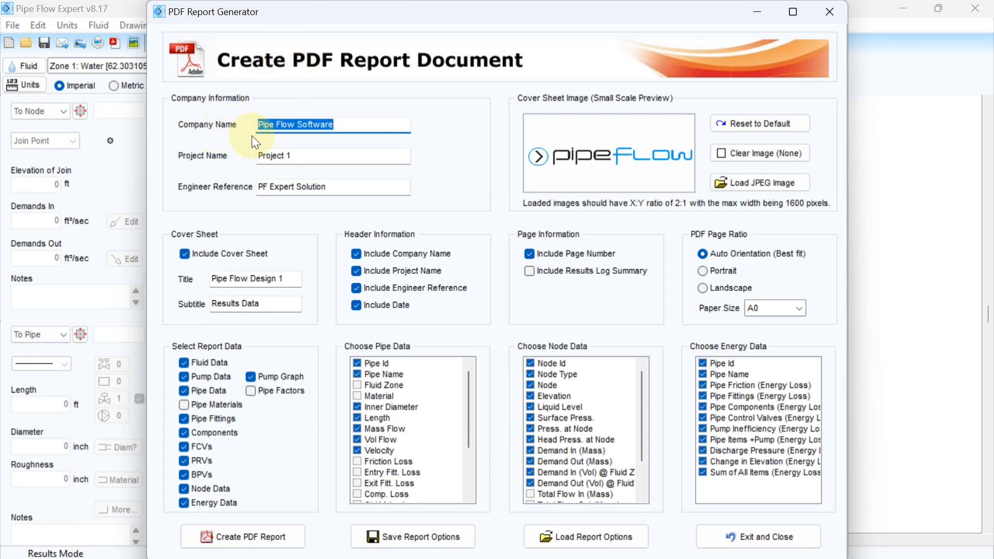
left_click(314, 155)
left_click_drag(314, 155, 203, 156)
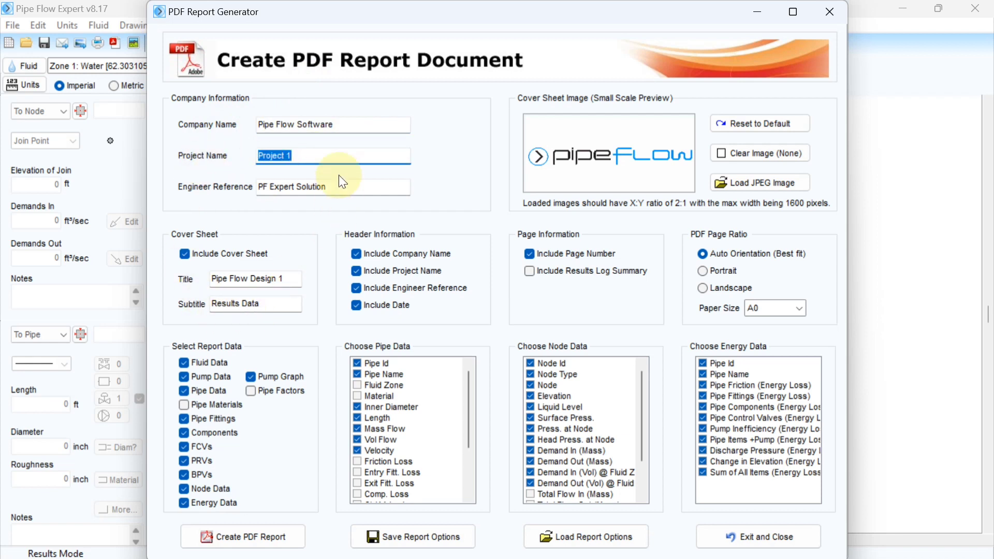
type("ABC")
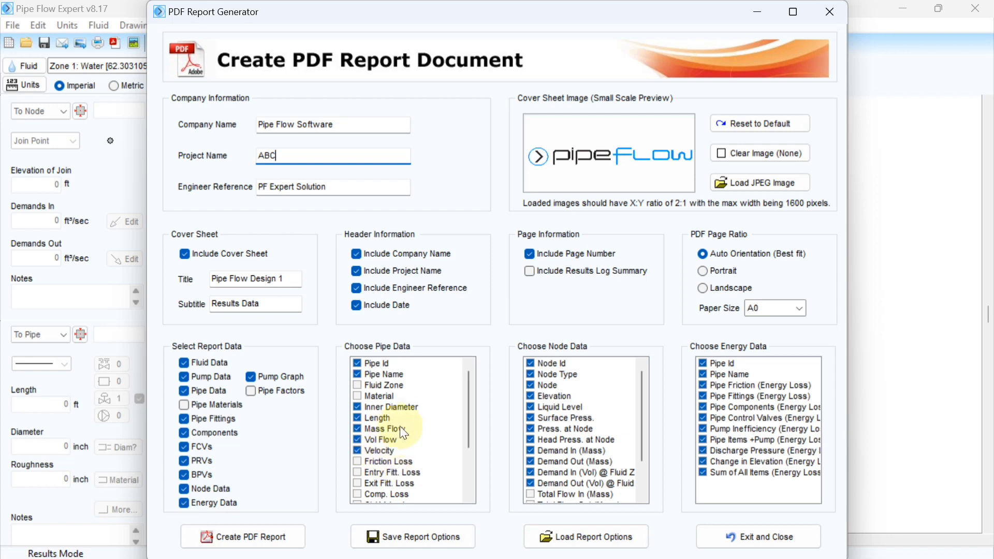
Step: Include Friction Loss in the report's pipe data and create the PDF report
scroll(399, 427, "down", 1)
left_click(358, 431)
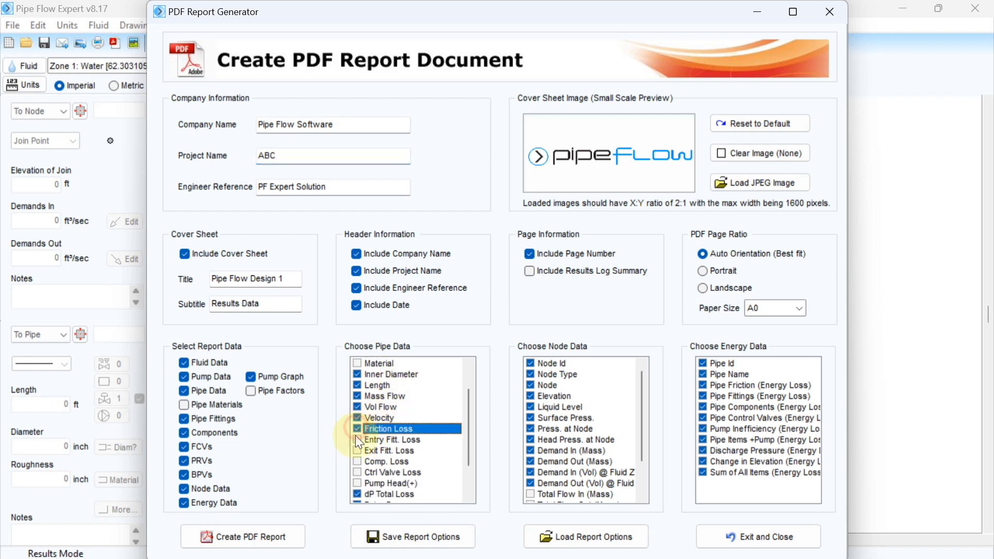
scroll(402, 406, "down", 1)
scroll(403, 407, "down", 1)
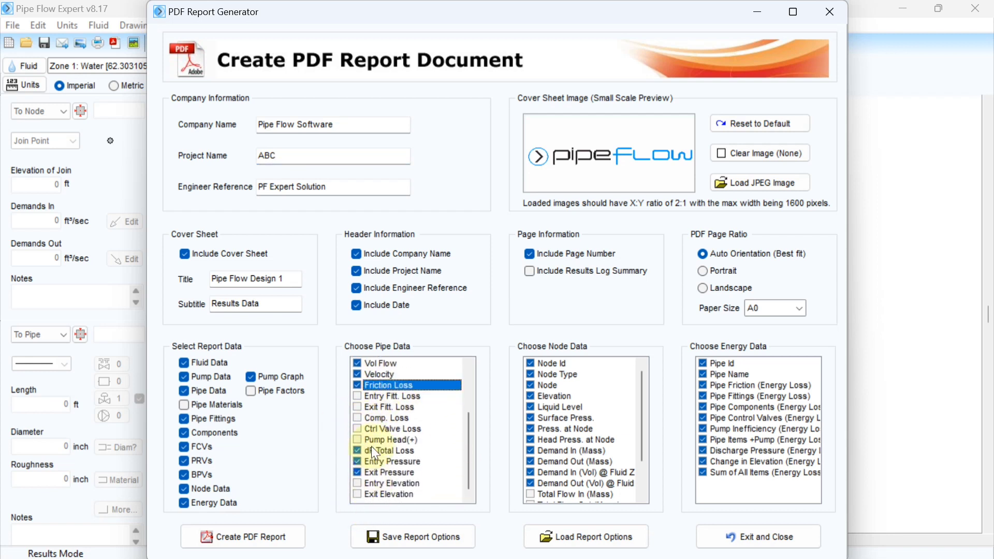
scroll(382, 439, "up", 2)
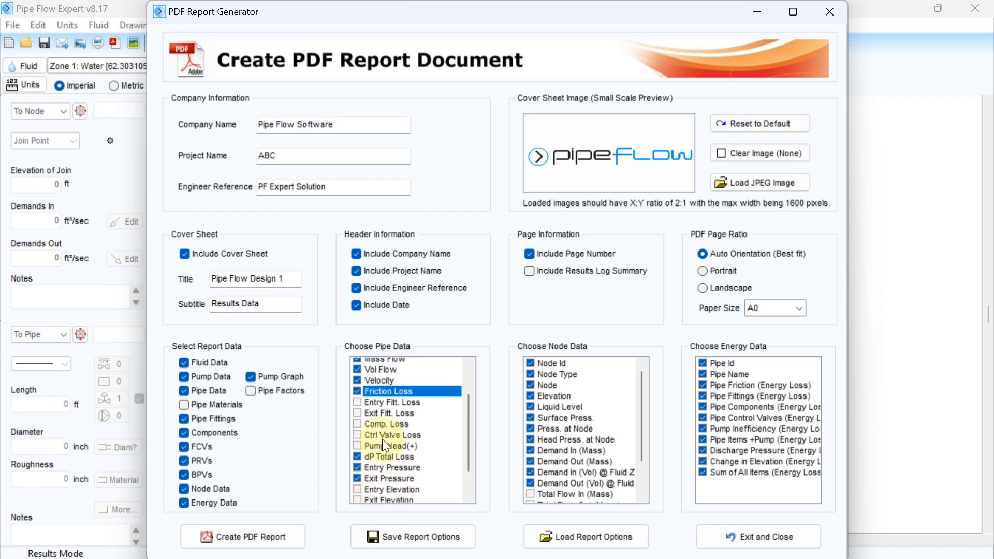
left_click(261, 534)
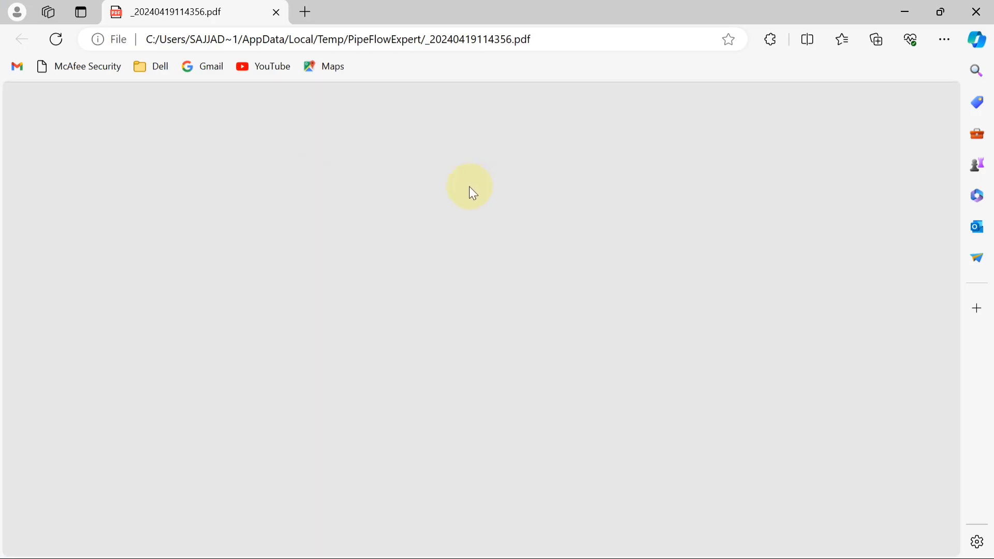
Step: Examine the cover page and the piping system drawing in the PDF report, with the page zoomed out
scroll(425, 284, "down", 10)
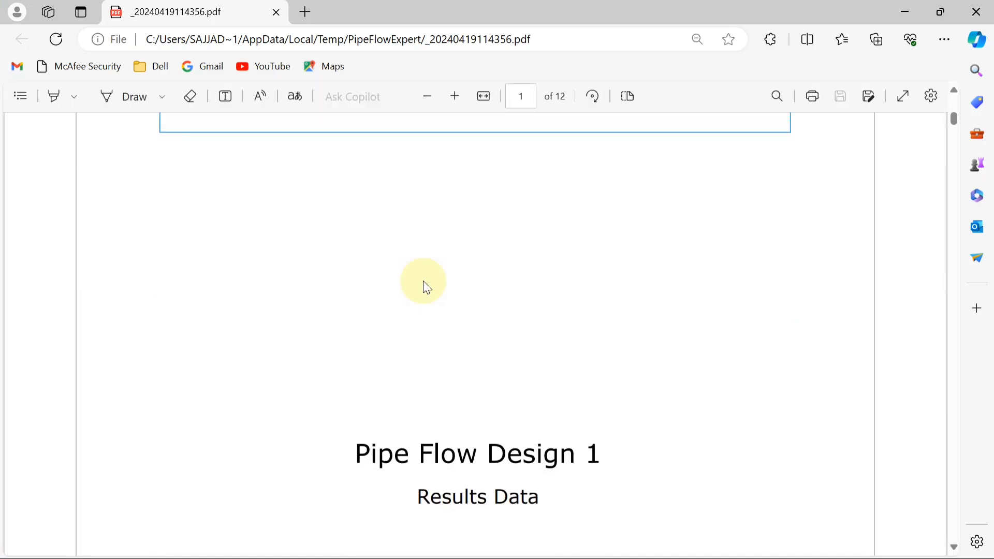
scroll(424, 281, "up", 8)
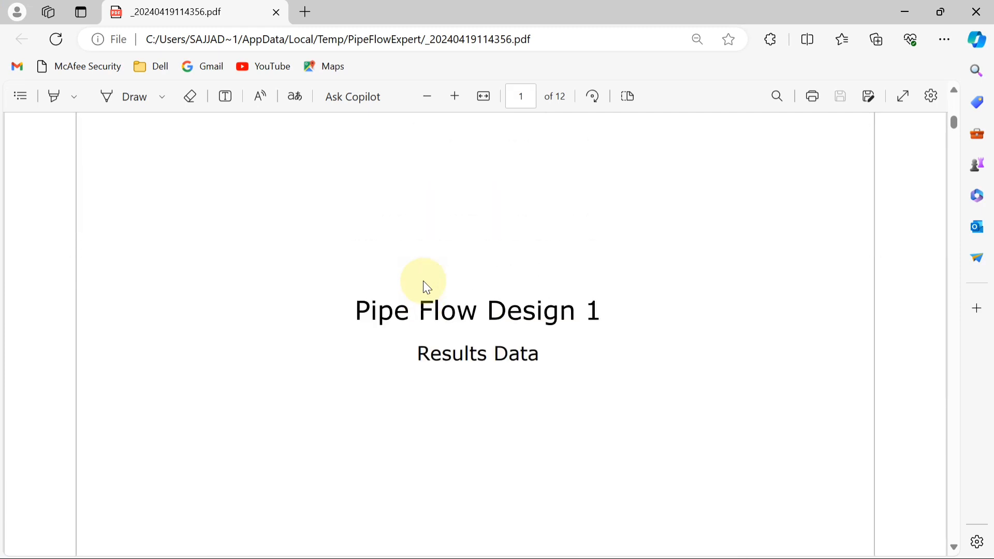
scroll(424, 280, "down", 10)
scroll(424, 280, "down", 10)
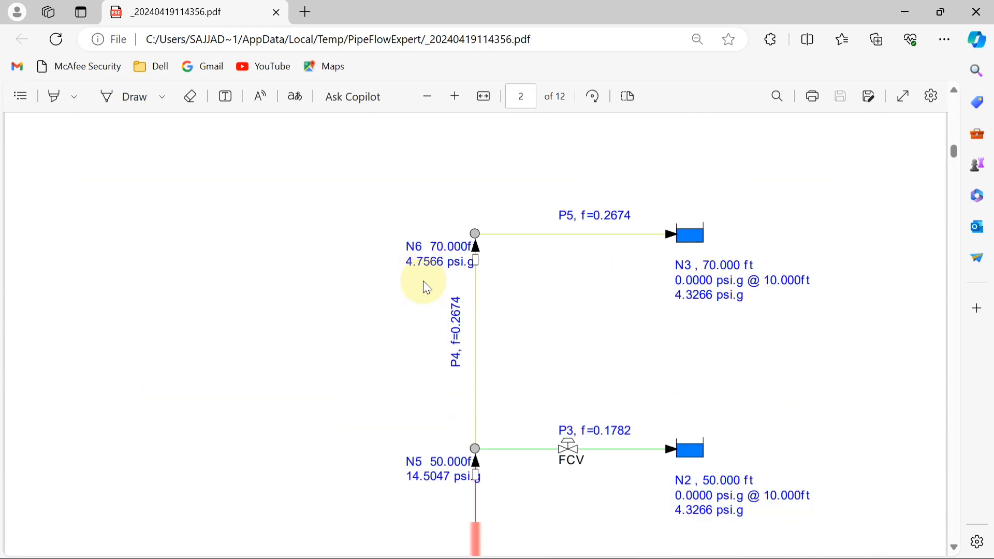
left_click(427, 97)
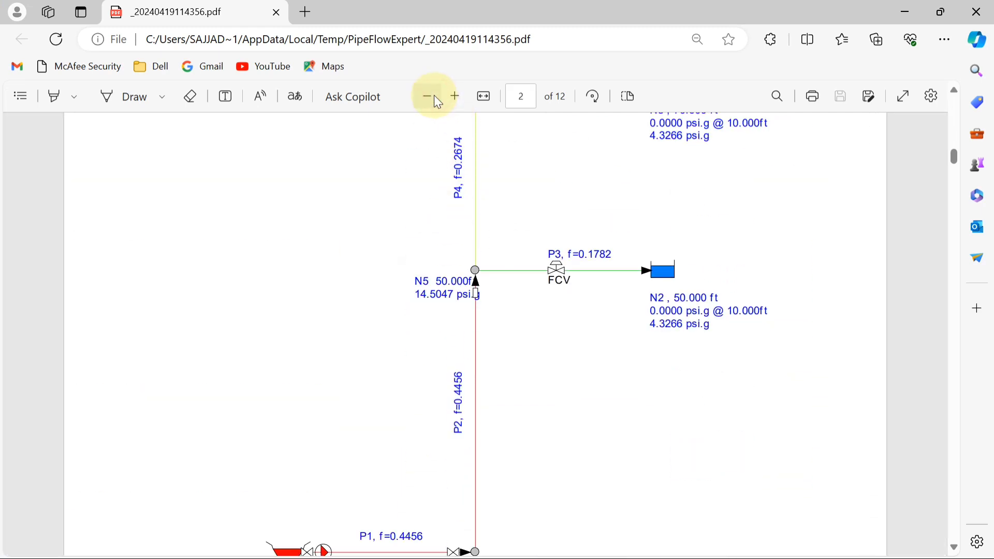
scroll(597, 342, "up", 4)
scroll(774, 301, "down", 4)
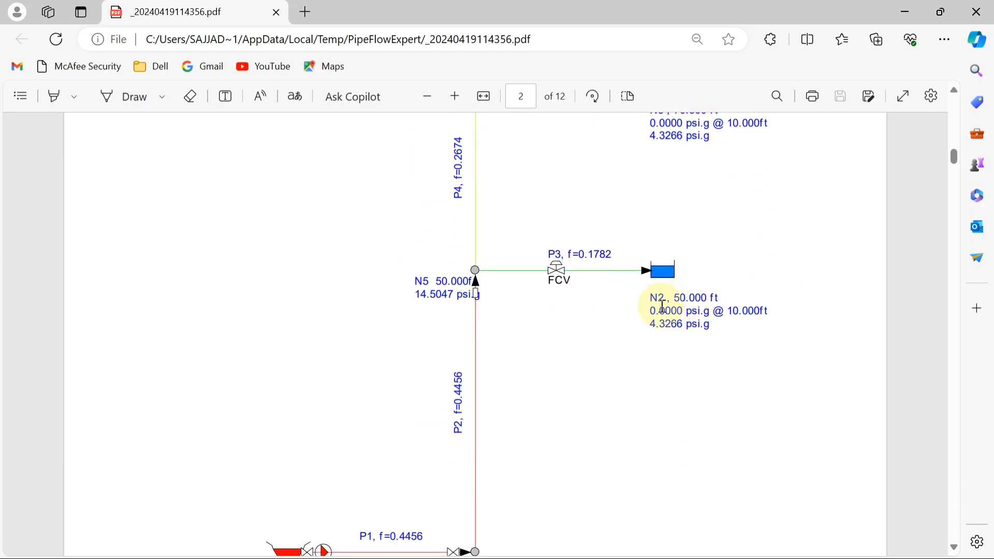
Step: Review the Fluid Data, Pump Data, Pipe Data and Pipe Fittings tables of the report
scroll(643, 352, "down", 15)
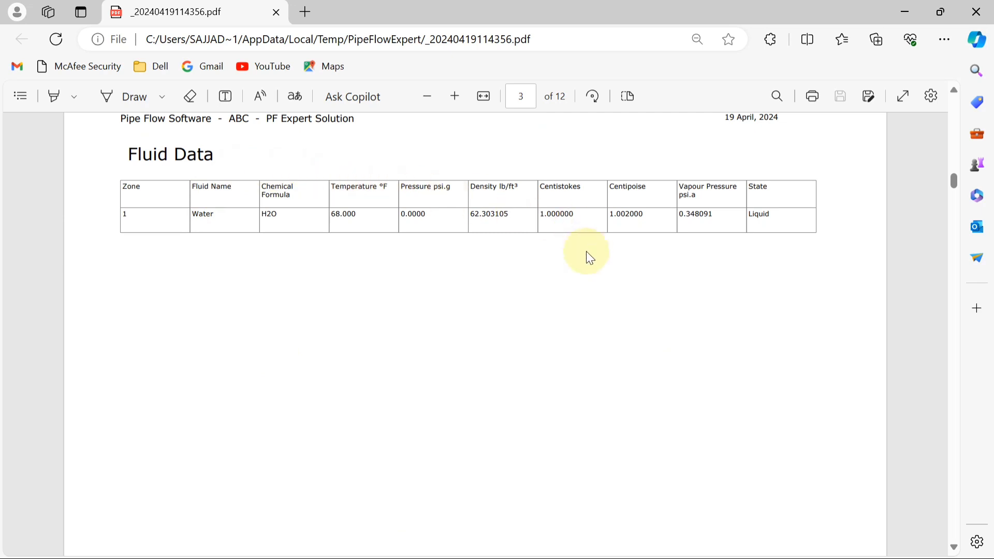
scroll(724, 238, "down", 15)
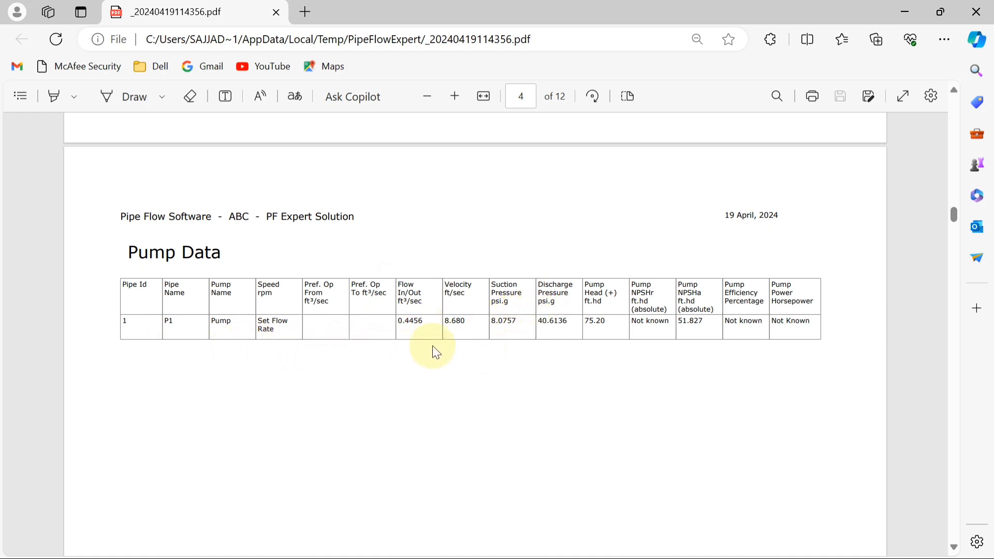
scroll(444, 340, "down", 3)
scroll(444, 331, "down", 5)
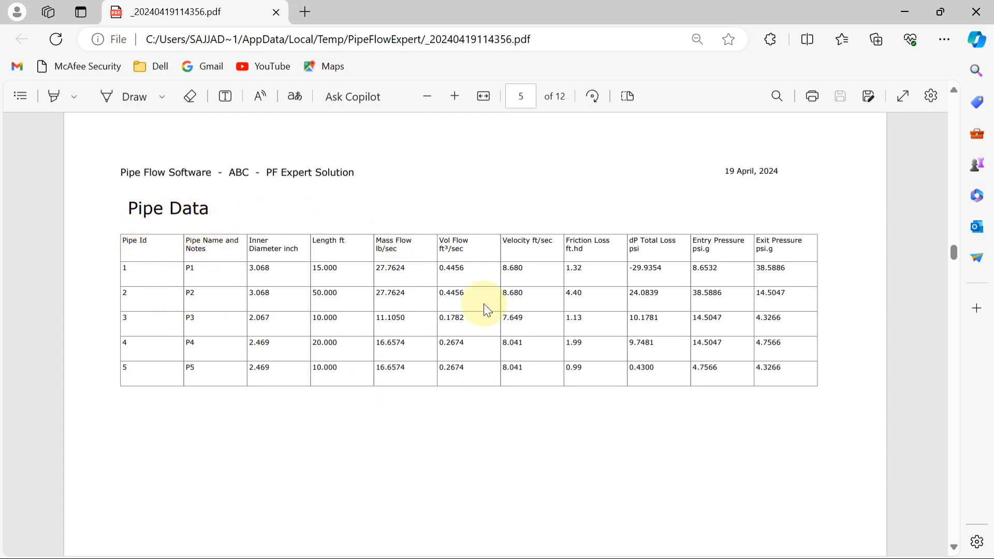
scroll(375, 308, "down", 2)
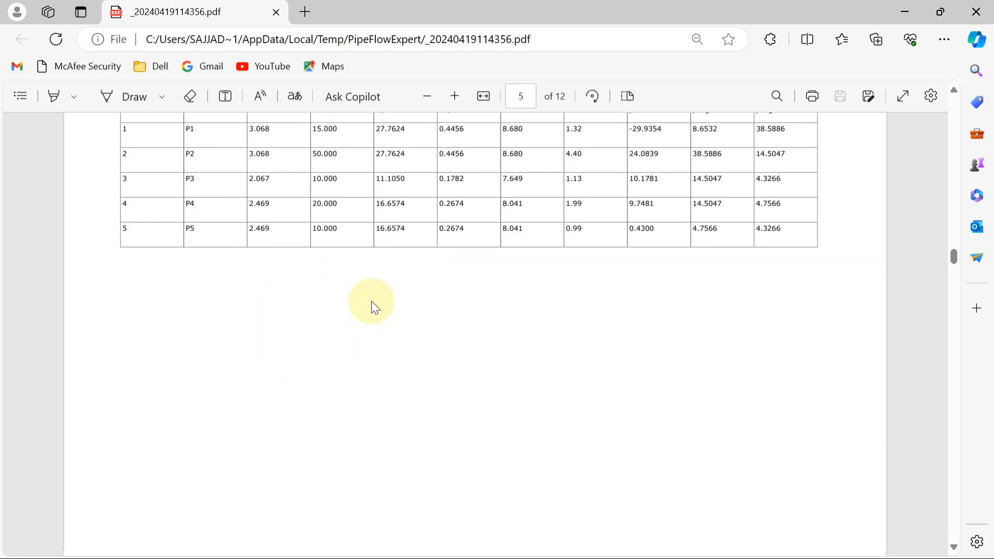
scroll(375, 308, "up", 2)
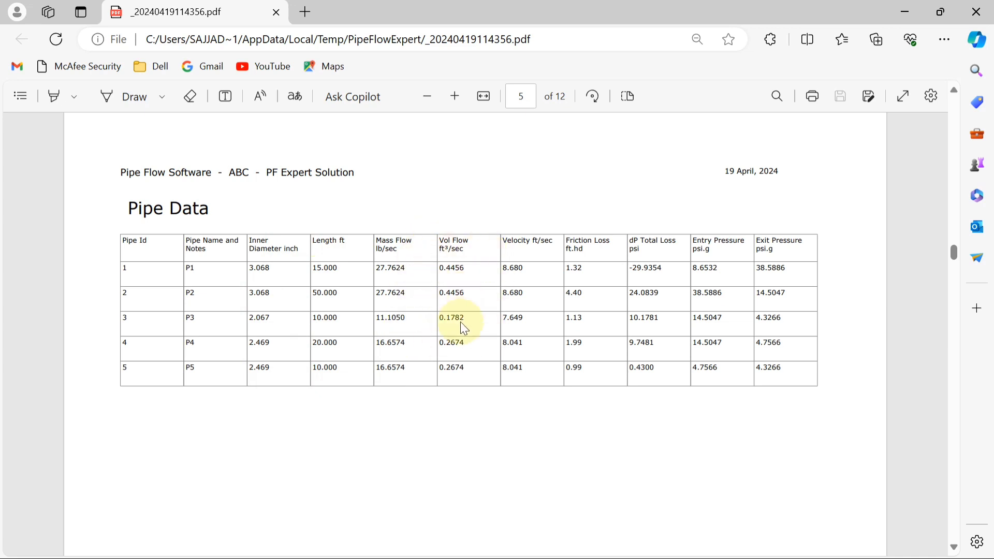
scroll(490, 333, "down", 15)
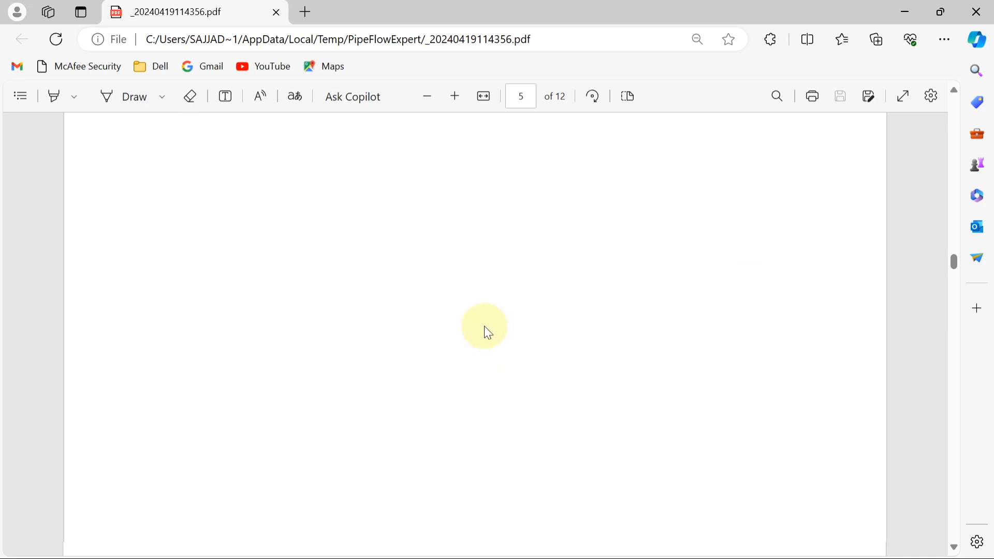
scroll(483, 325, "up", 3)
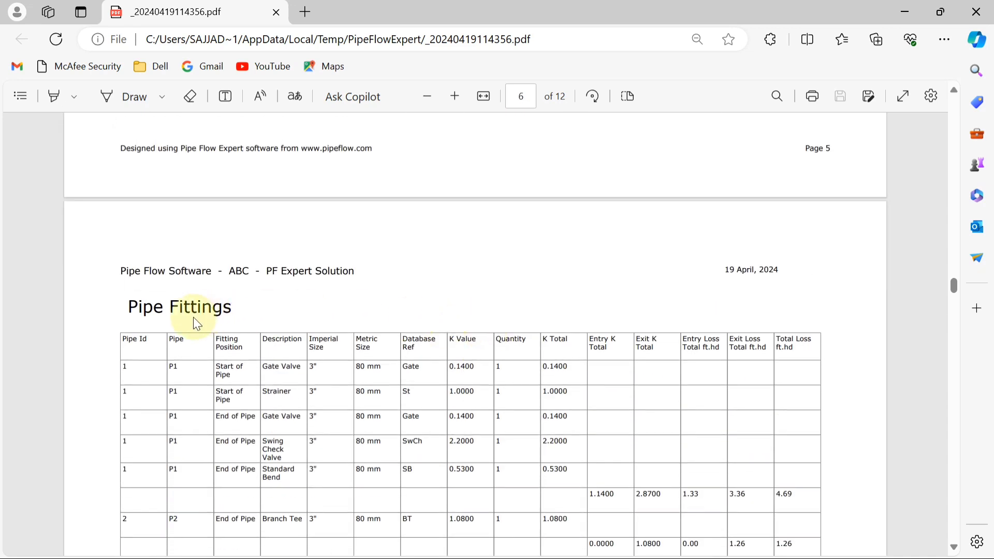
scroll(356, 312, "down", 3)
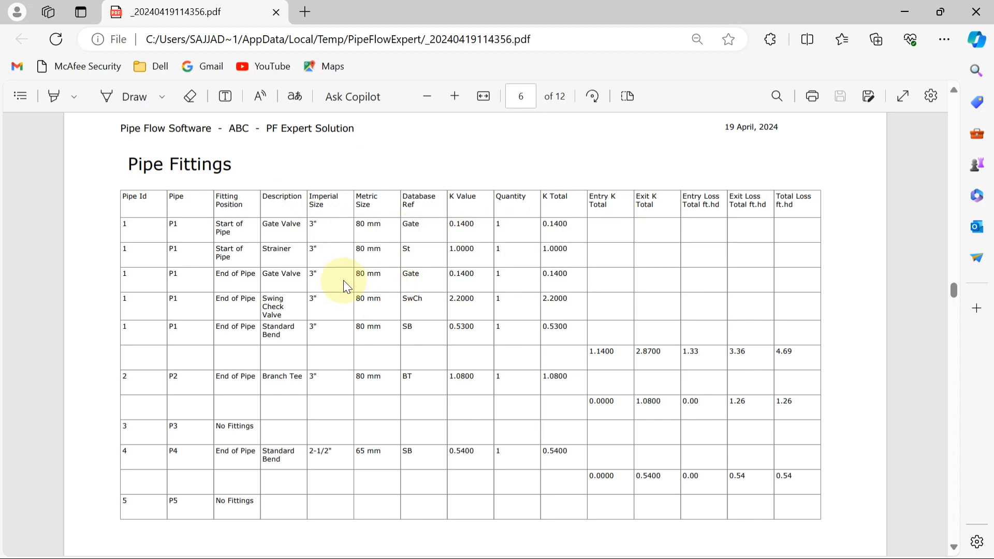
Step: Review the report's Components table and its flow control, pressure reducing and back pressure valve tables
scroll(345, 284, "down", 10)
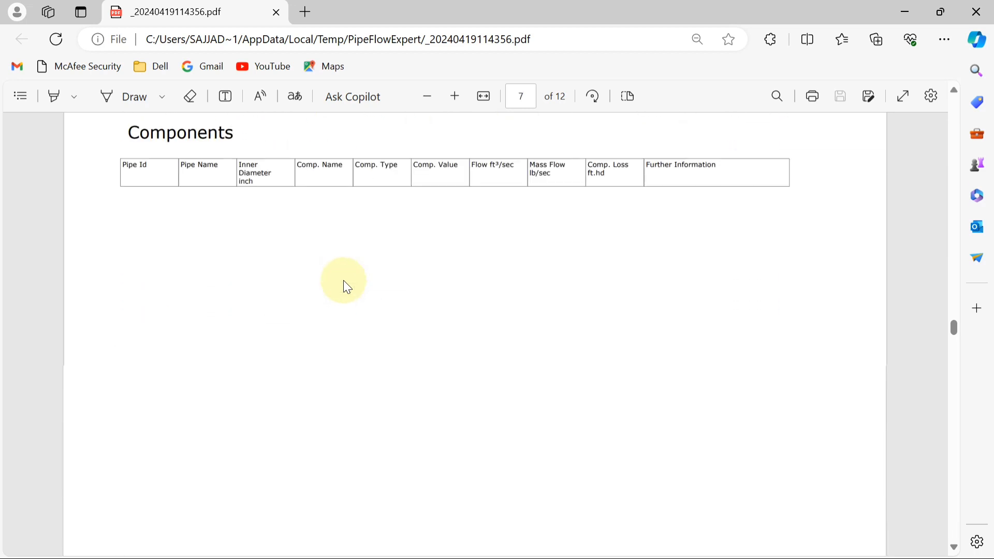
scroll(343, 282, "up", 1)
scroll(300, 278, "down", 15)
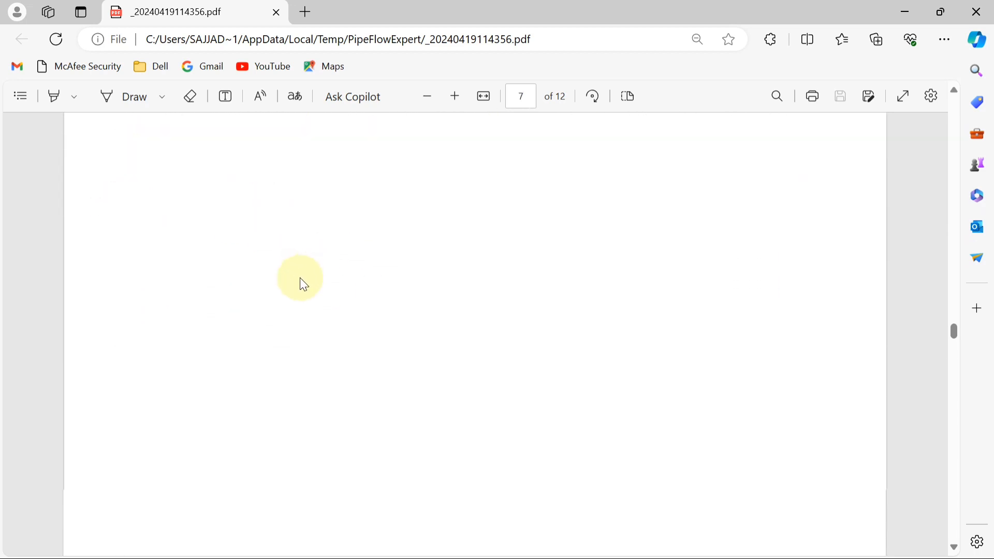
scroll(203, 281, "up", 15)
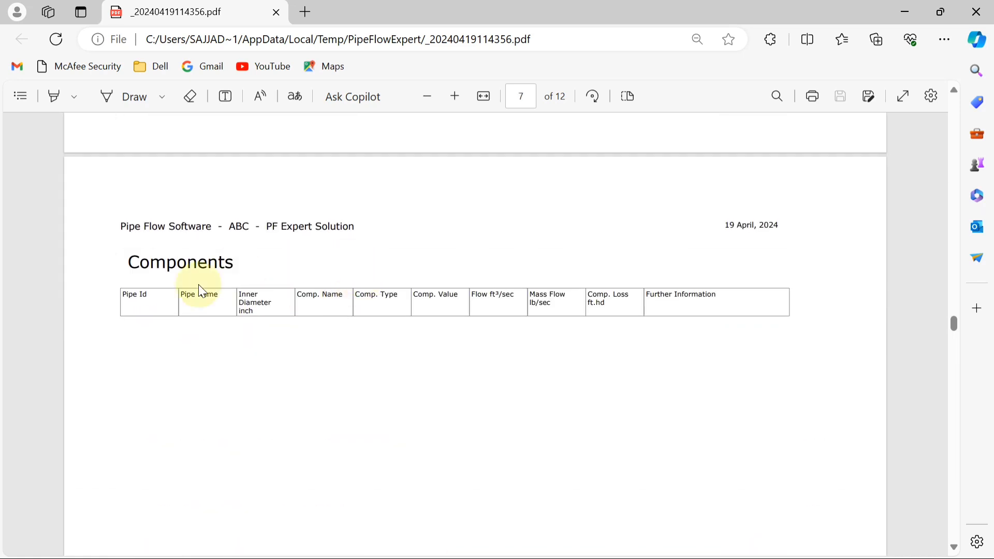
scroll(201, 364, "down", 2)
scroll(202, 364, "down", 10)
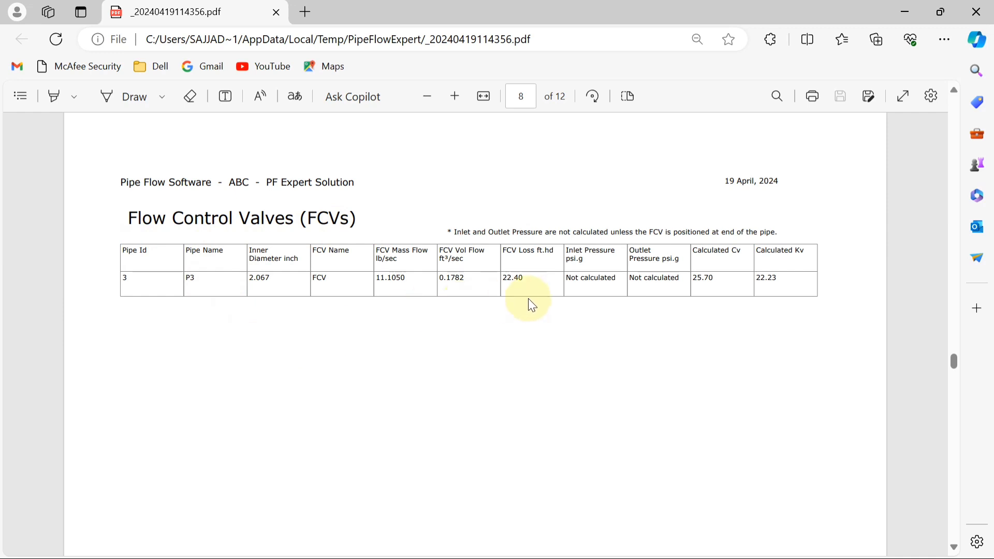
scroll(506, 301, "down", 15)
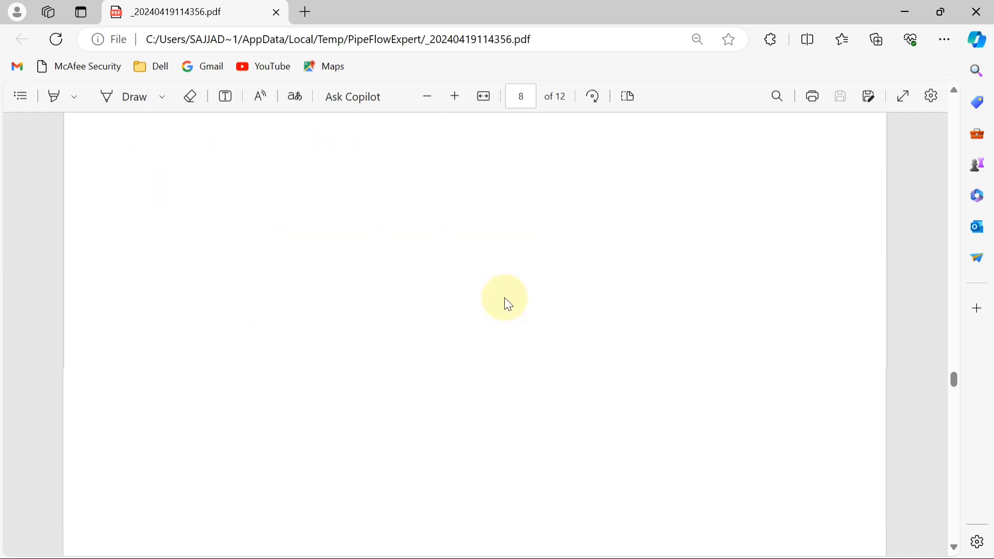
scroll(505, 297, "down", 10)
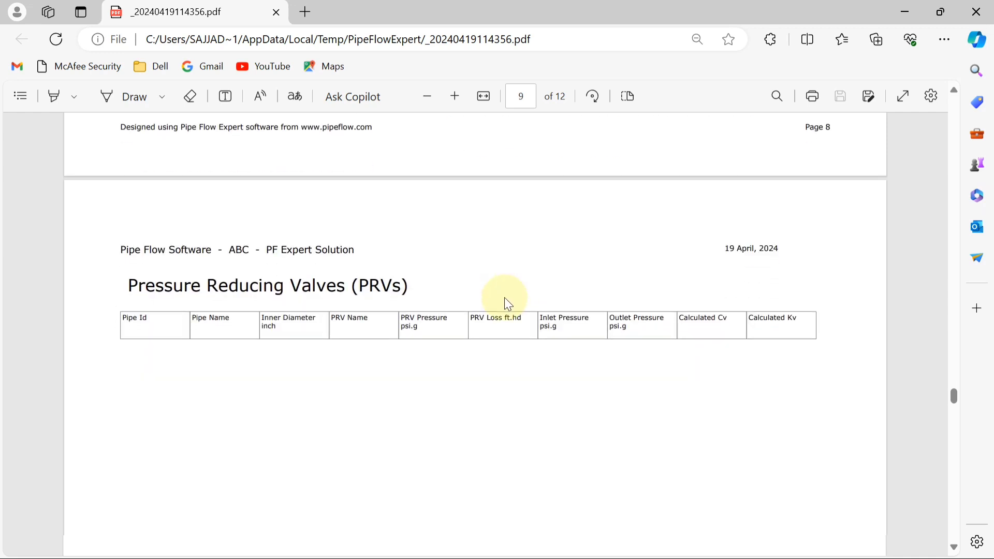
scroll(505, 297, "down", 15)
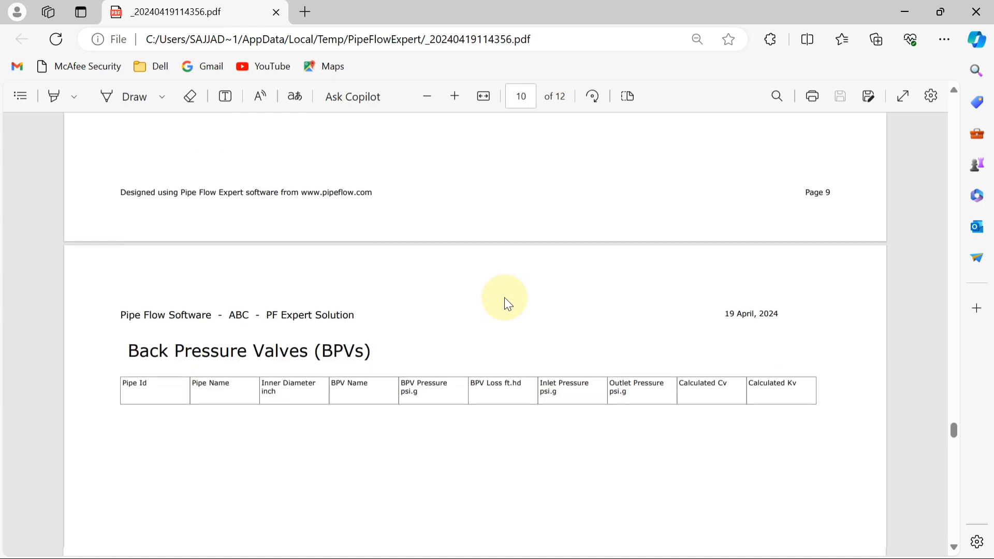
Step: Examine the Node Data and Energy Data tables on the report's last pages
scroll(420, 292, "down", 10)
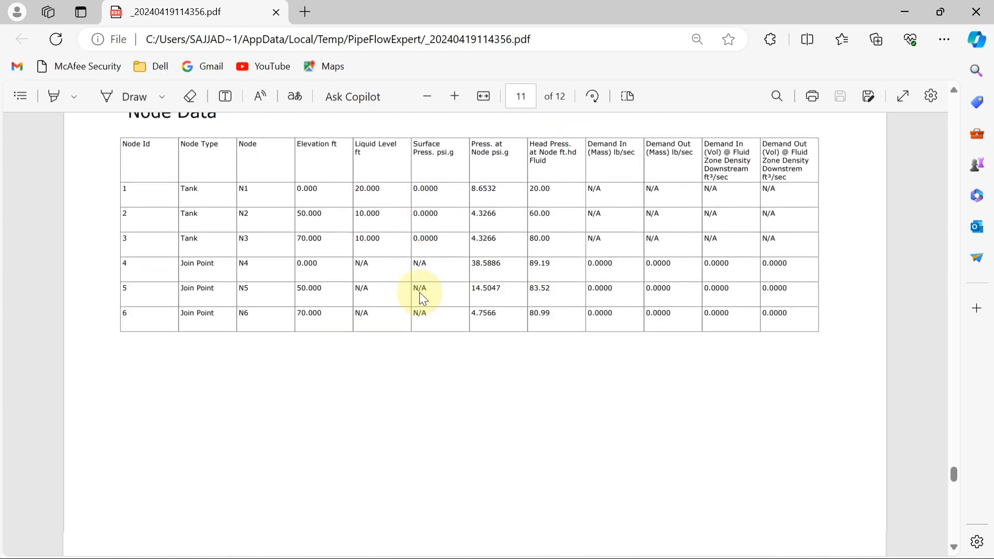
scroll(228, 337, "up", 4)
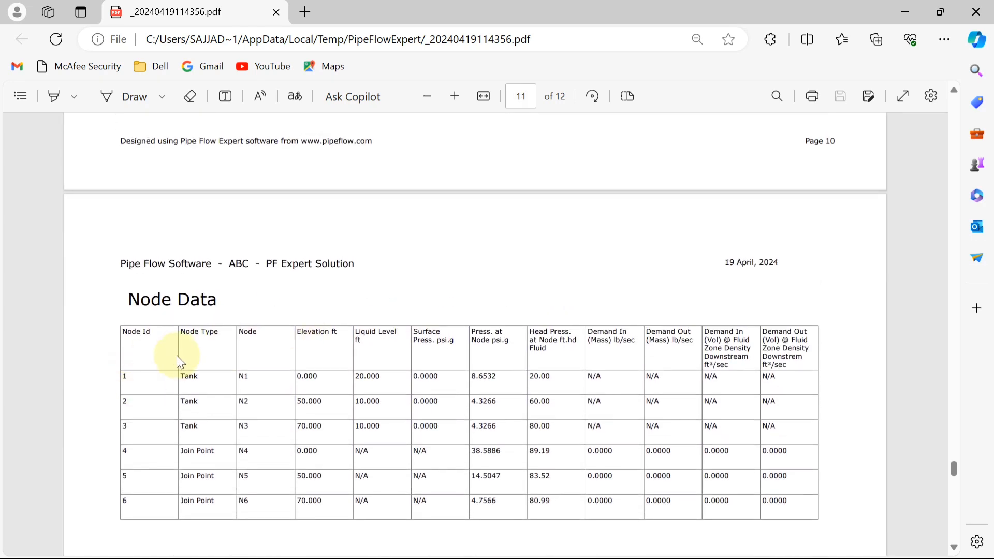
scroll(176, 355, "down", 8)
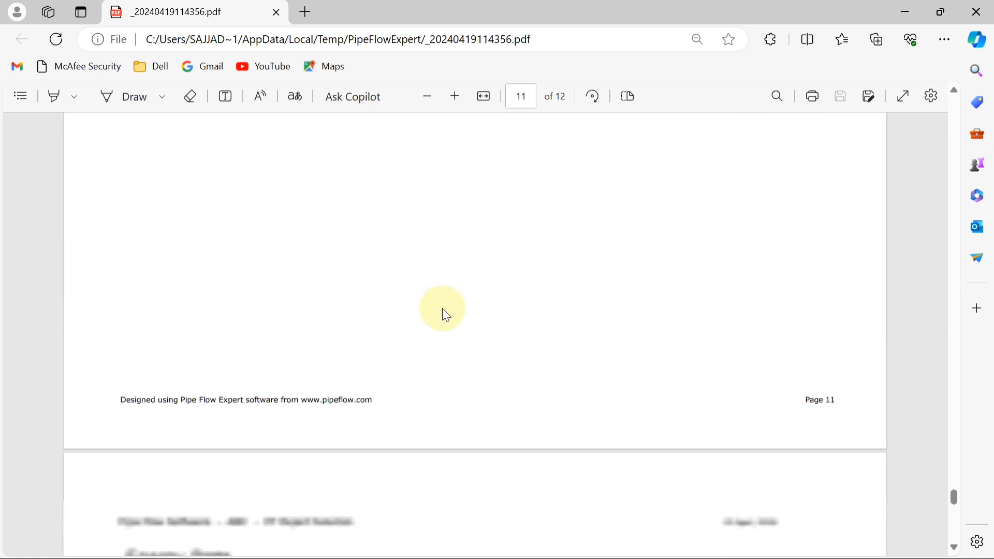
scroll(443, 310, "down", 6)
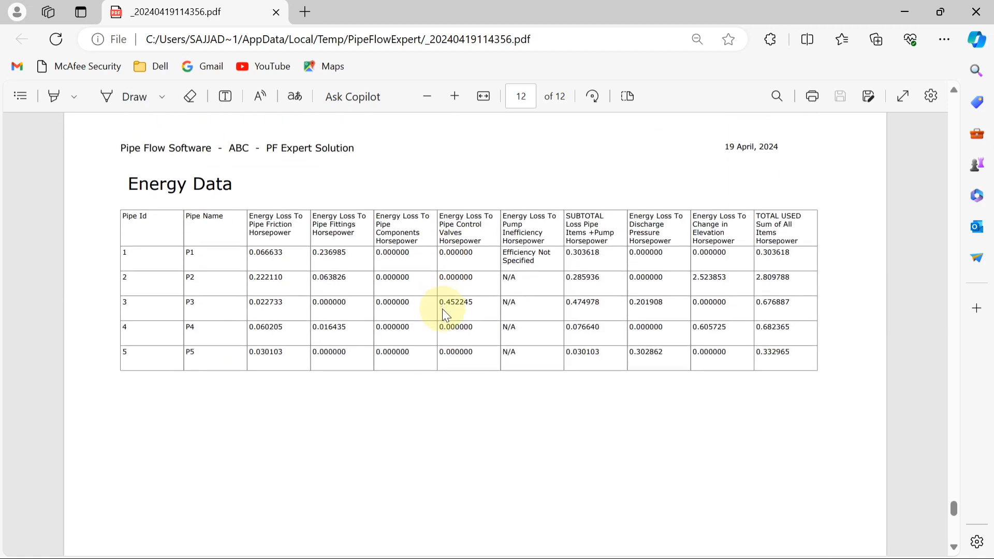
scroll(443, 311, "down", 8)
scroll(442, 309, "up", 3)
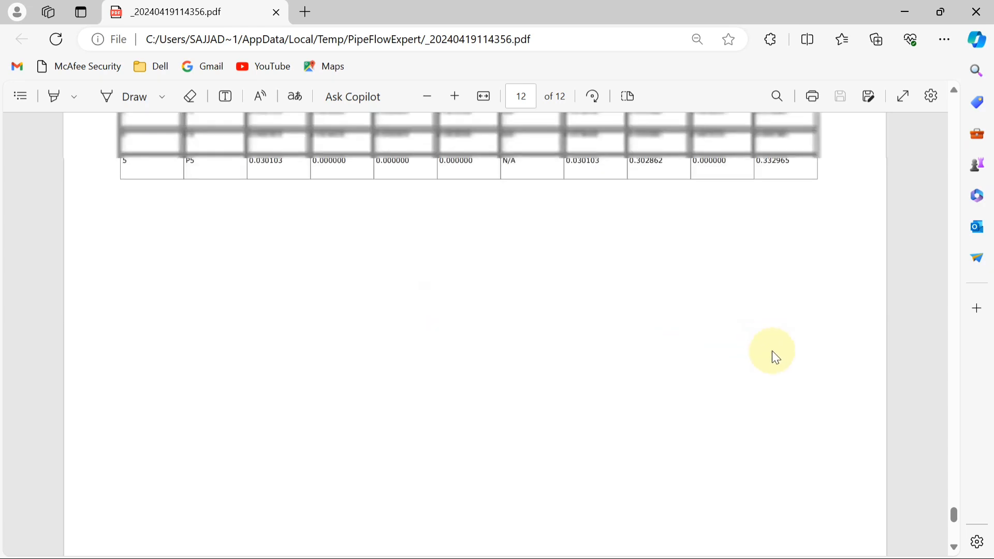
Step: Return to the report's first page and switch back to the results drawing in Pipe Flow Expert
left_click_drag(954, 513, 946, 225)
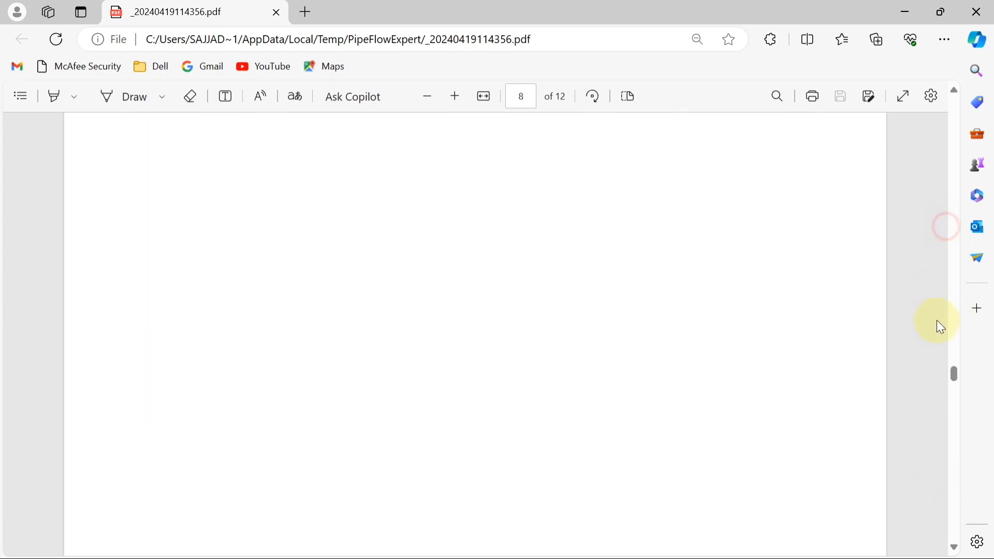
left_click_drag(951, 378, 937, 89)
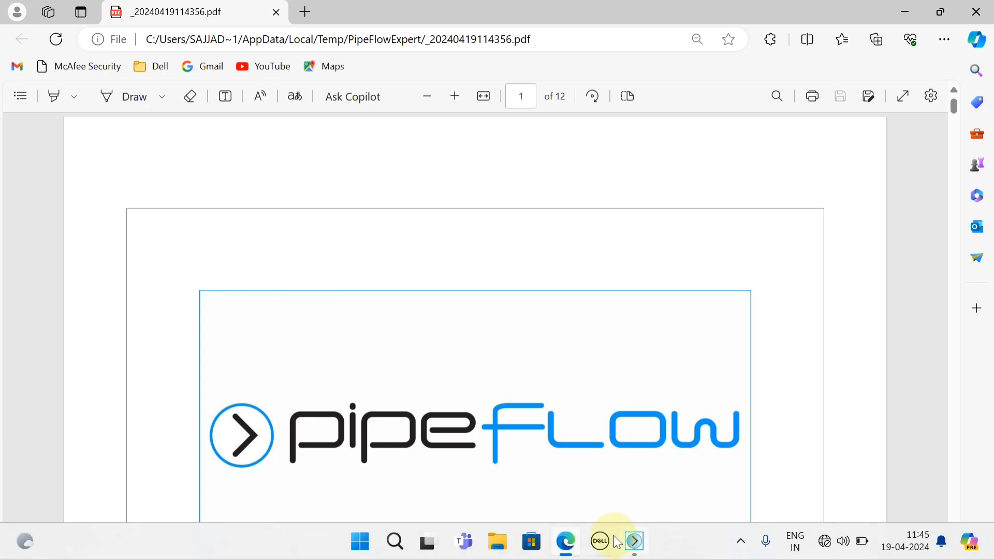
left_click(634, 541)
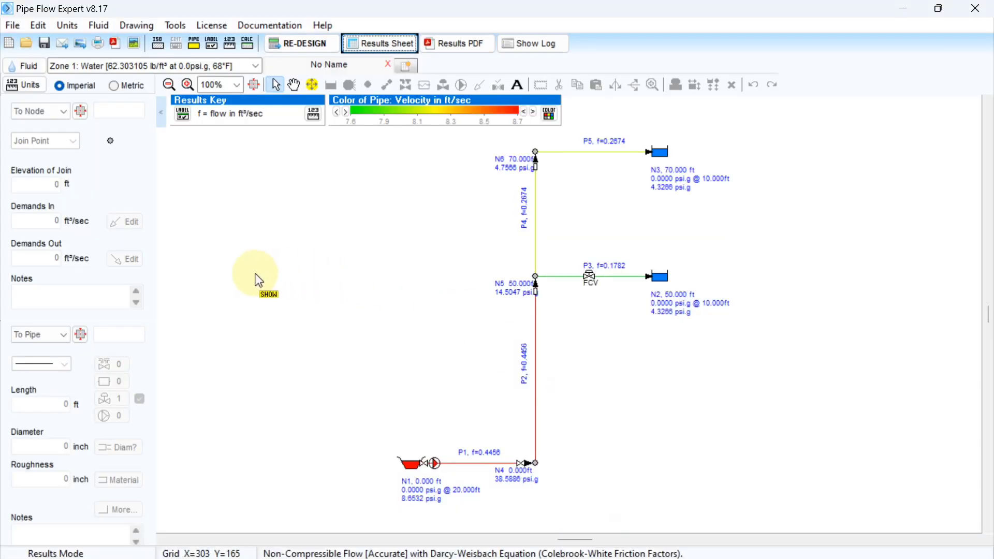